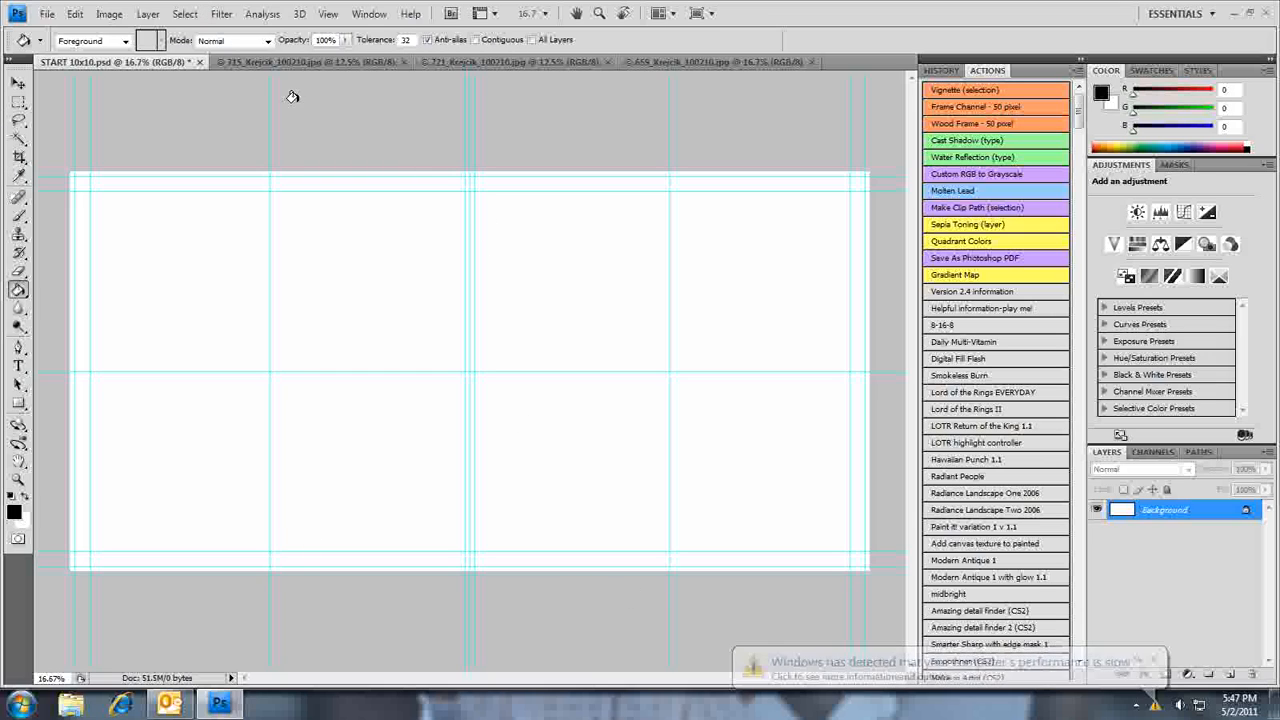
Look through the open photos and float the horizontal 659 beach photo in its own window.
left_click(343, 62)
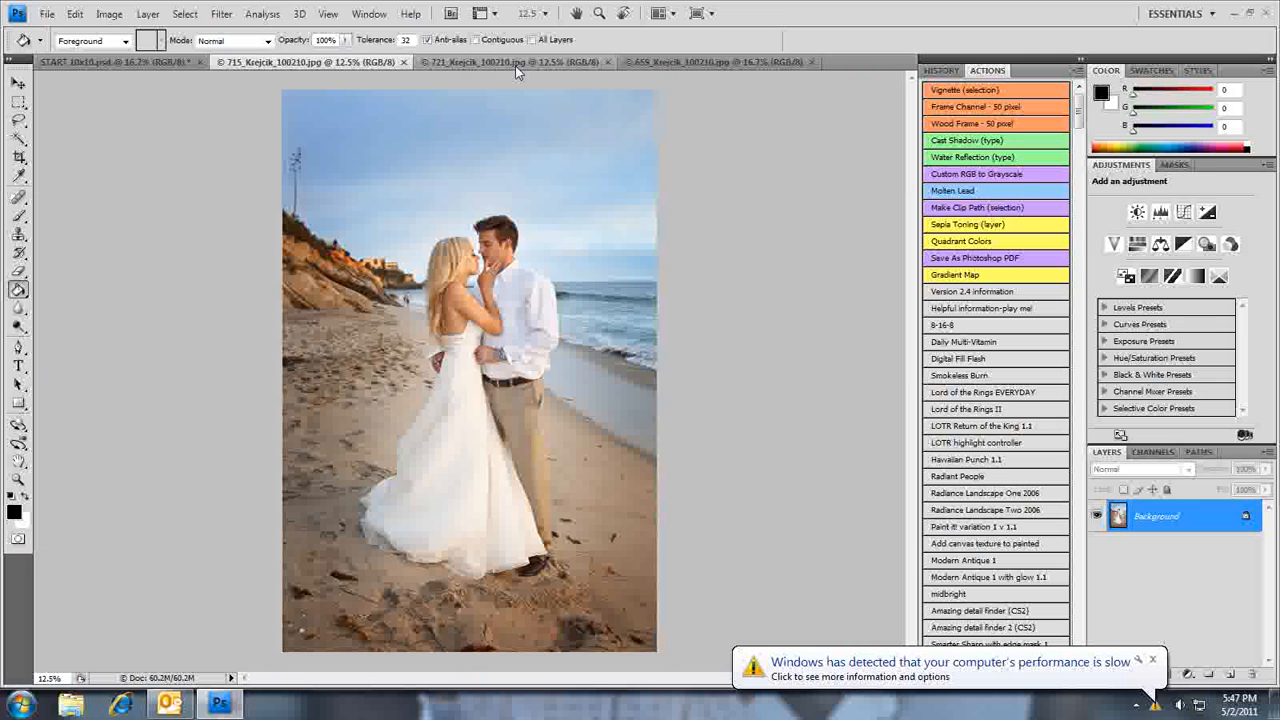
left_click(715, 62)
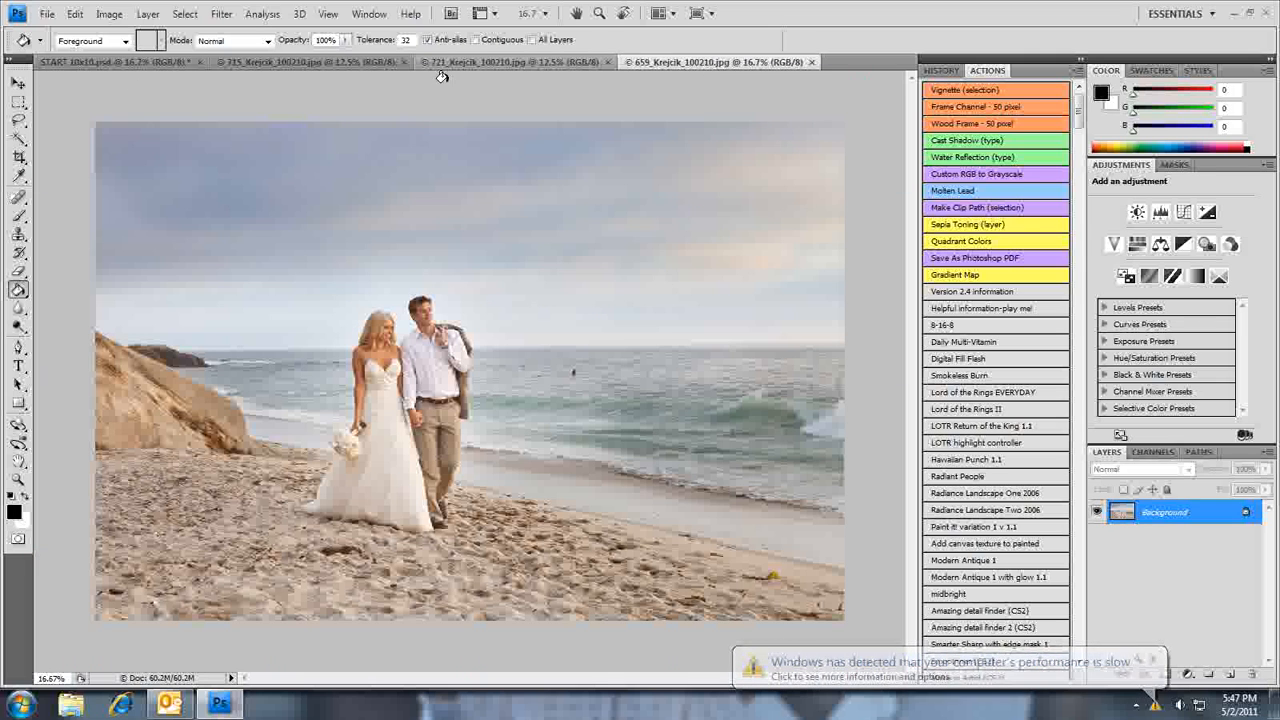
left_click(370, 14)
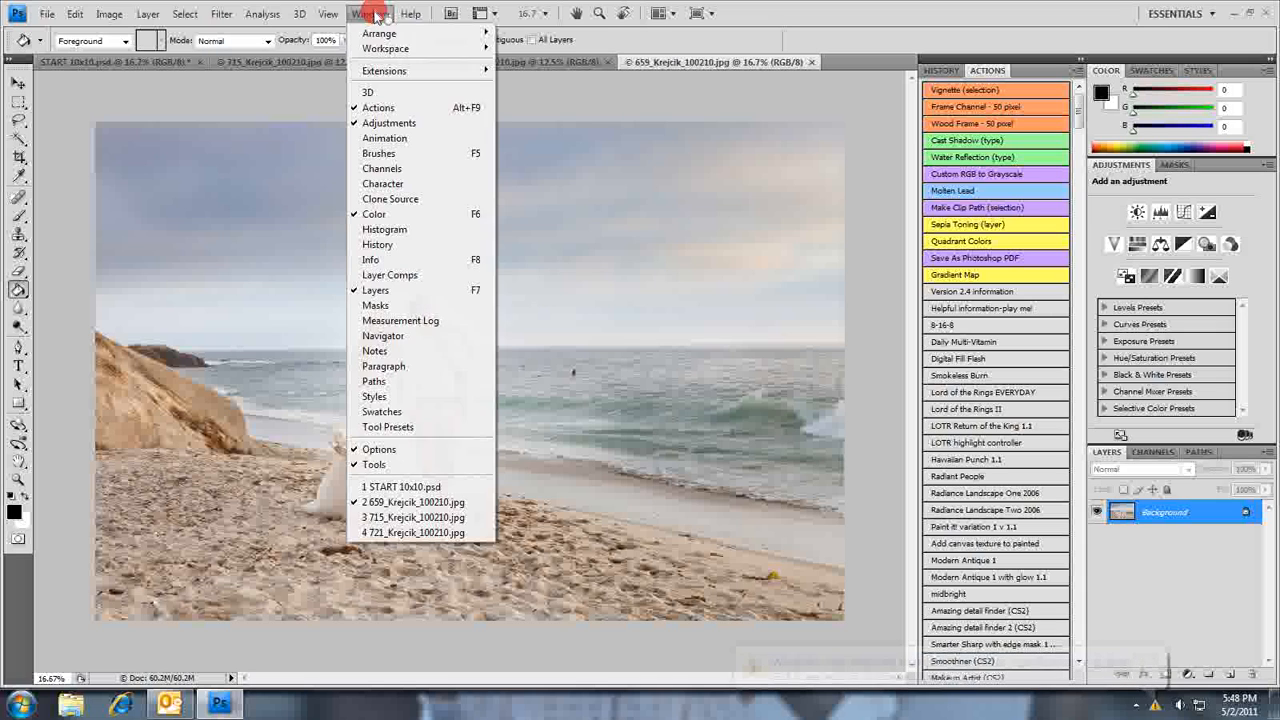
mouse_move(378, 35)
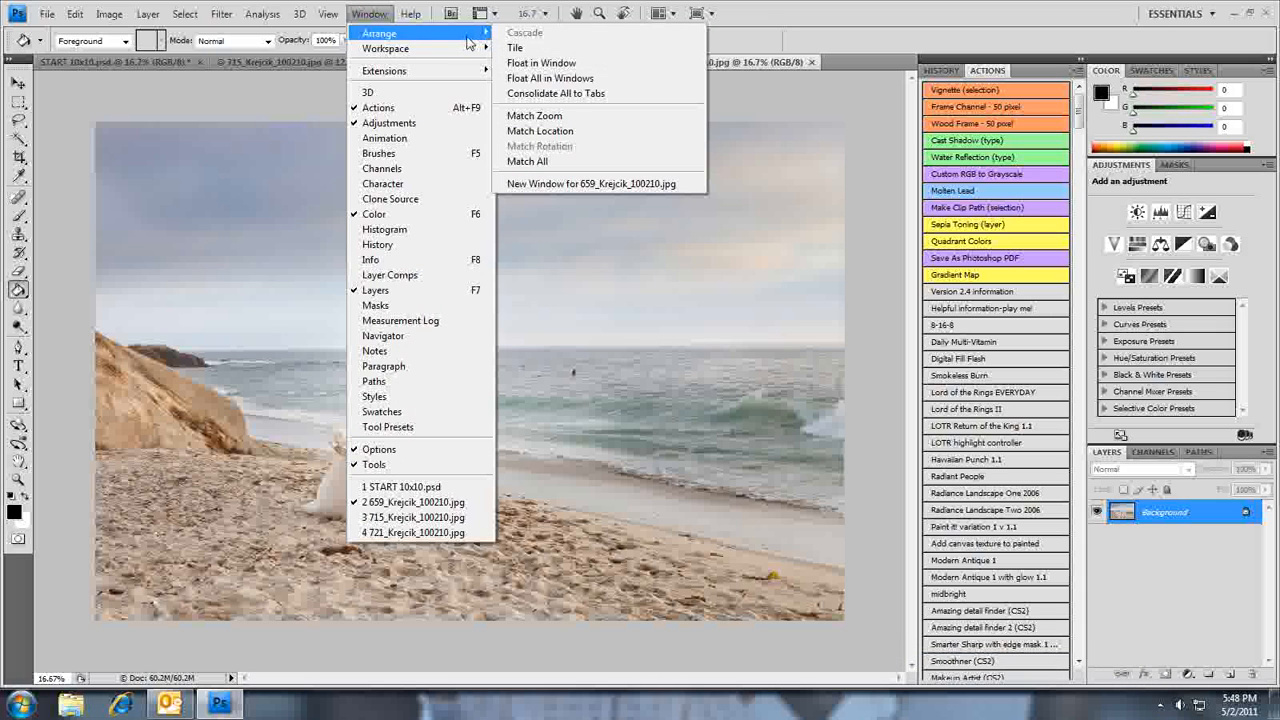
left_click(543, 63)
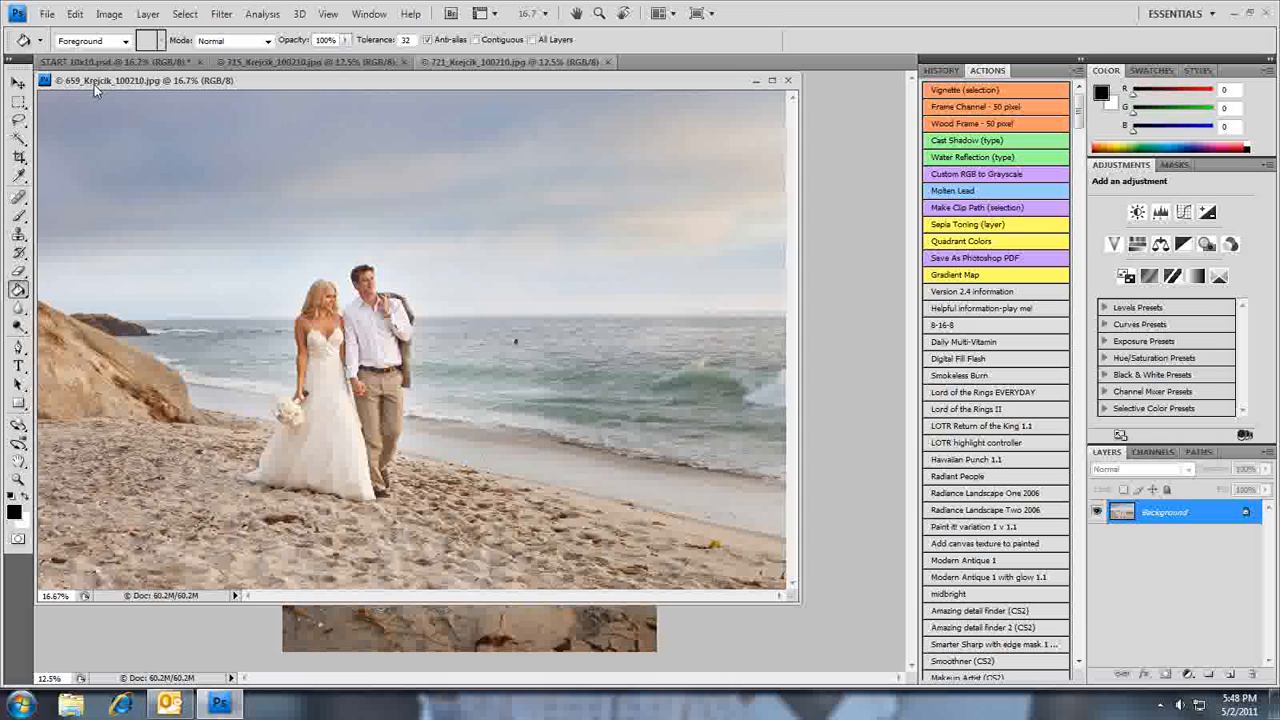
Copy the floating beach photo into START 10x10.psd as a new layer and dock its window back with the other documents.
left_click_drag(94, 84, 439, 129)
key("v")
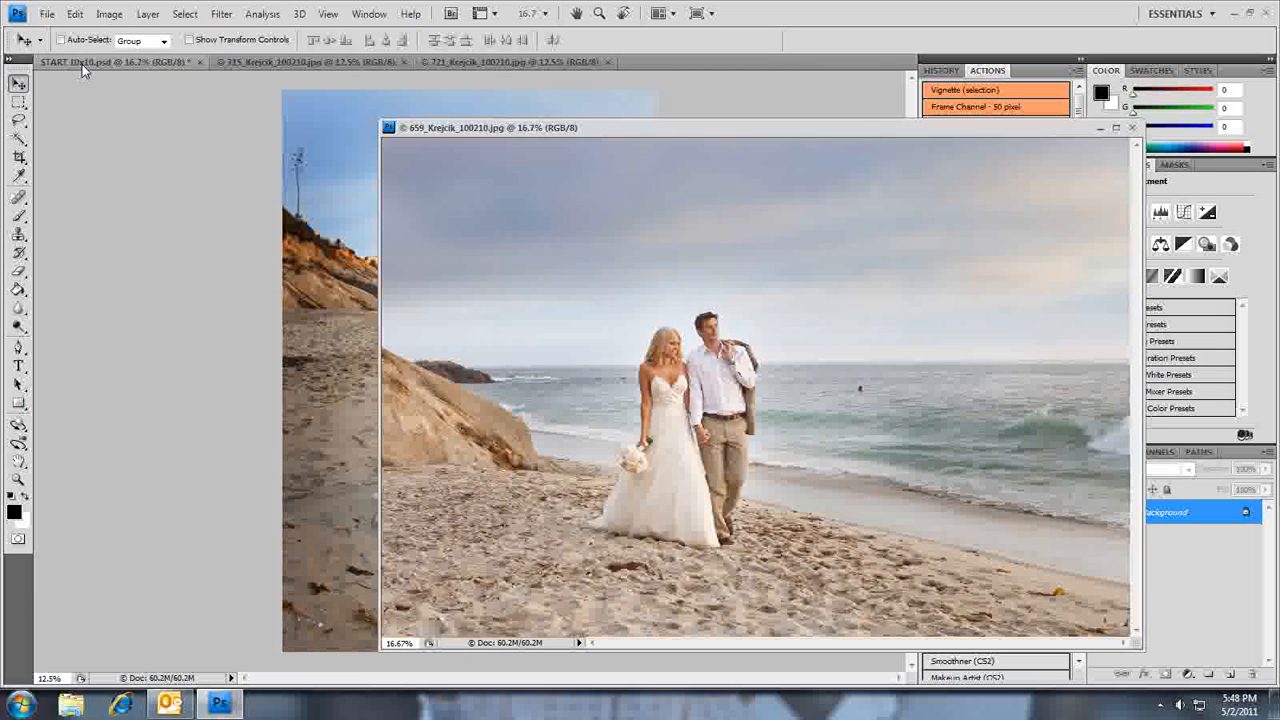
left_click(84, 63)
left_click_drag(581, 133, 717, 131)
left_click_drag(775, 388, 381, 399)
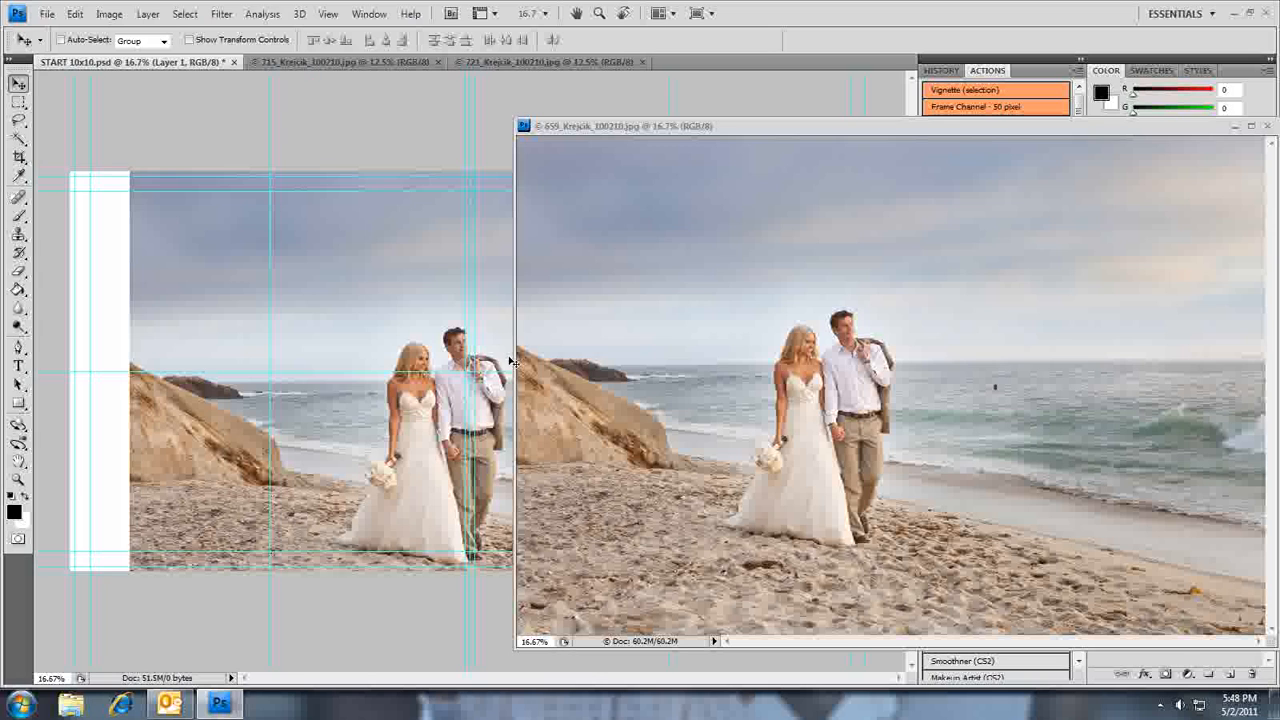
left_click_drag(965, 132, 730, 69)
left_click(74, 63)
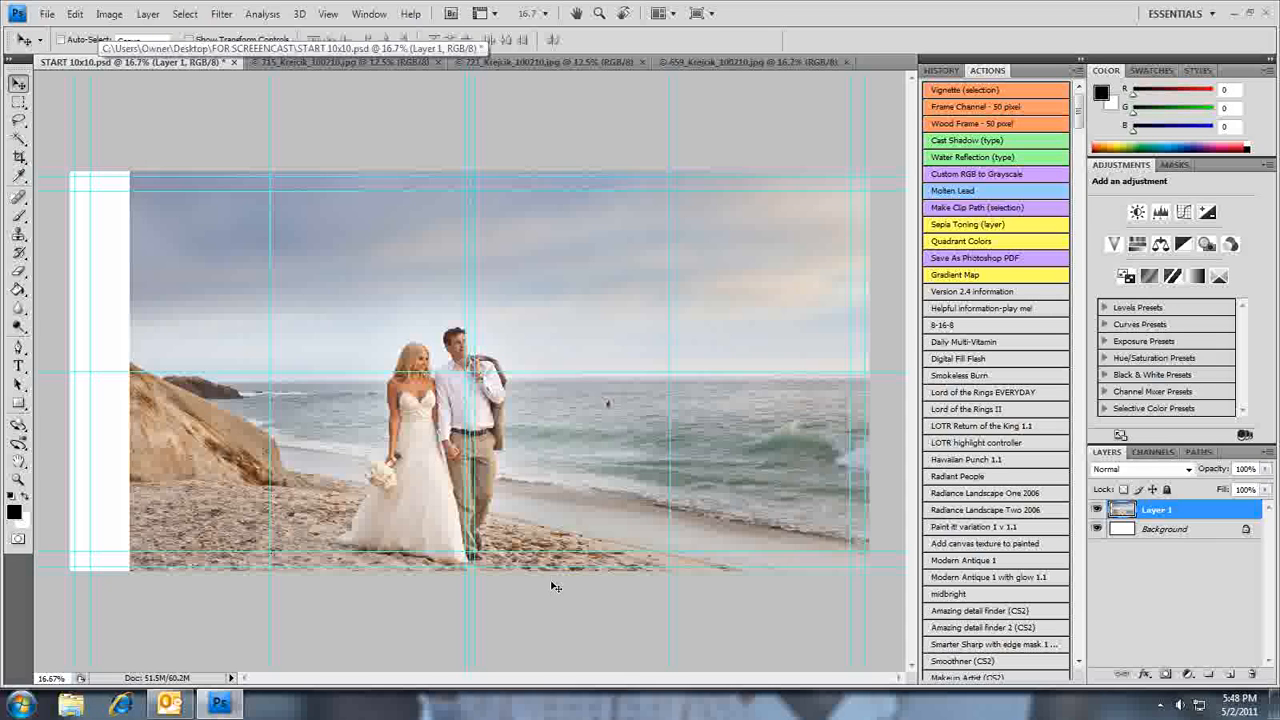
Align the copied photo with the spread's left and top edges and scale it proportionally to about 80.6% to fit the page height.
left_click_drag(340, 478, 288, 500)
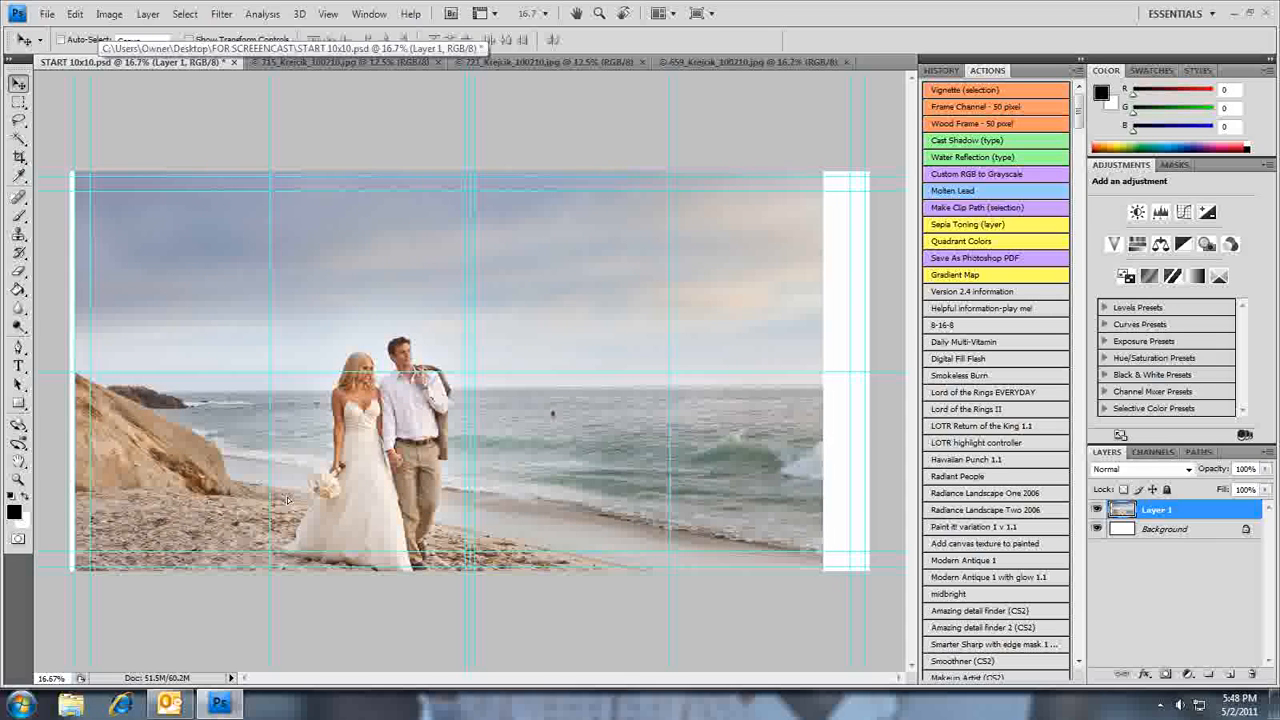
key("ctrl+t")
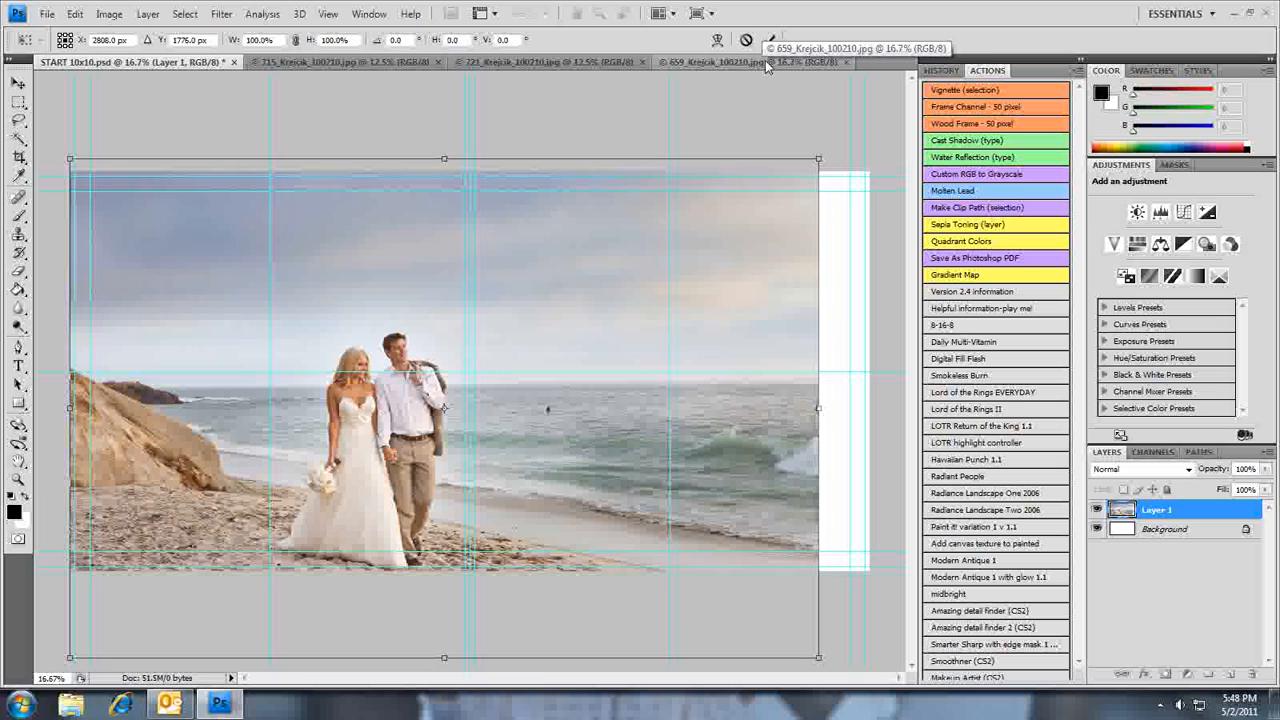
mouse_move(820, 157)
left_mouse_down()
mouse_move(709, 214)
mouse_move(794, 160)
mouse_move(706, 249)
mouse_move(766, 189)
mouse_move(807, 176)
left_mouse_up()
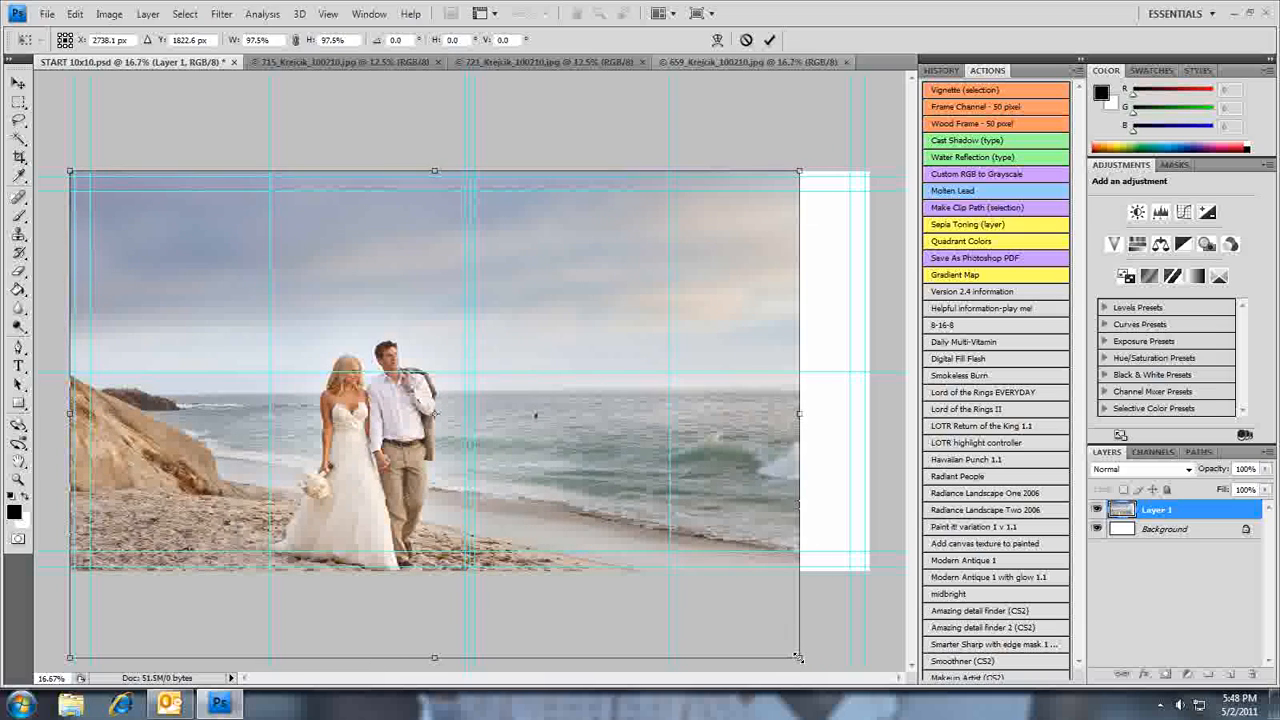
left_click_drag(798, 657, 674, 567)
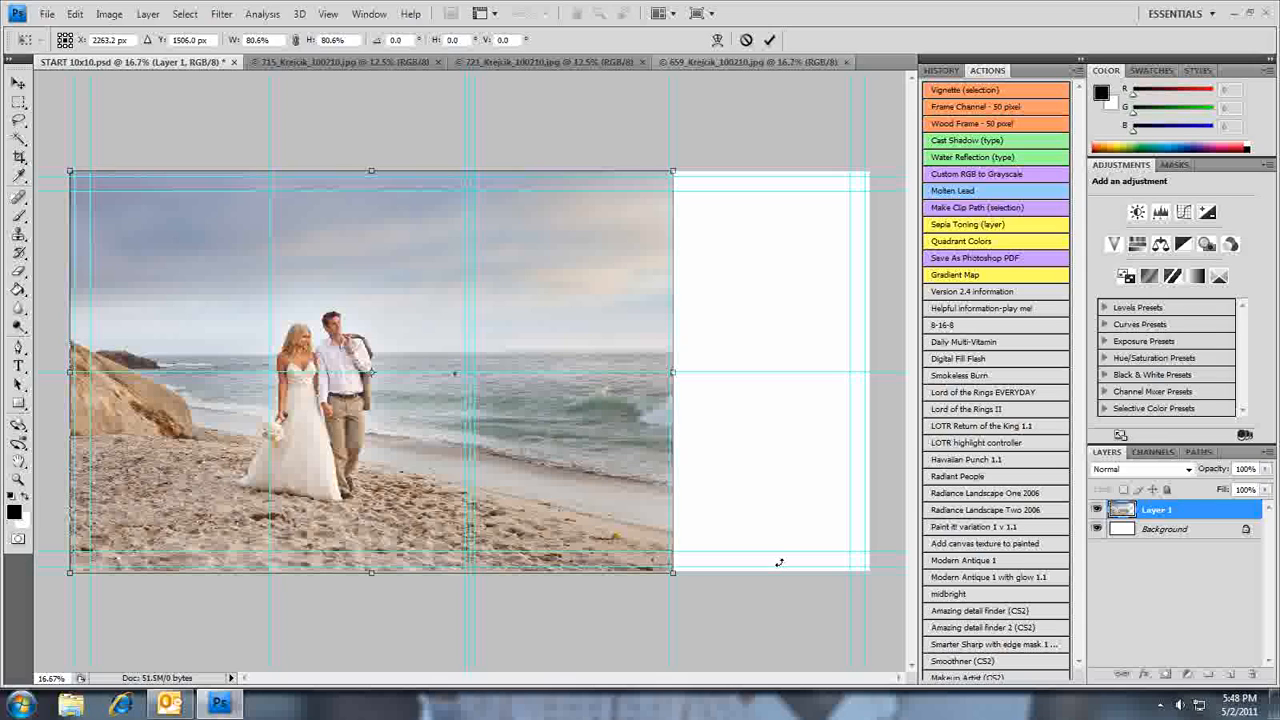
key("Return")
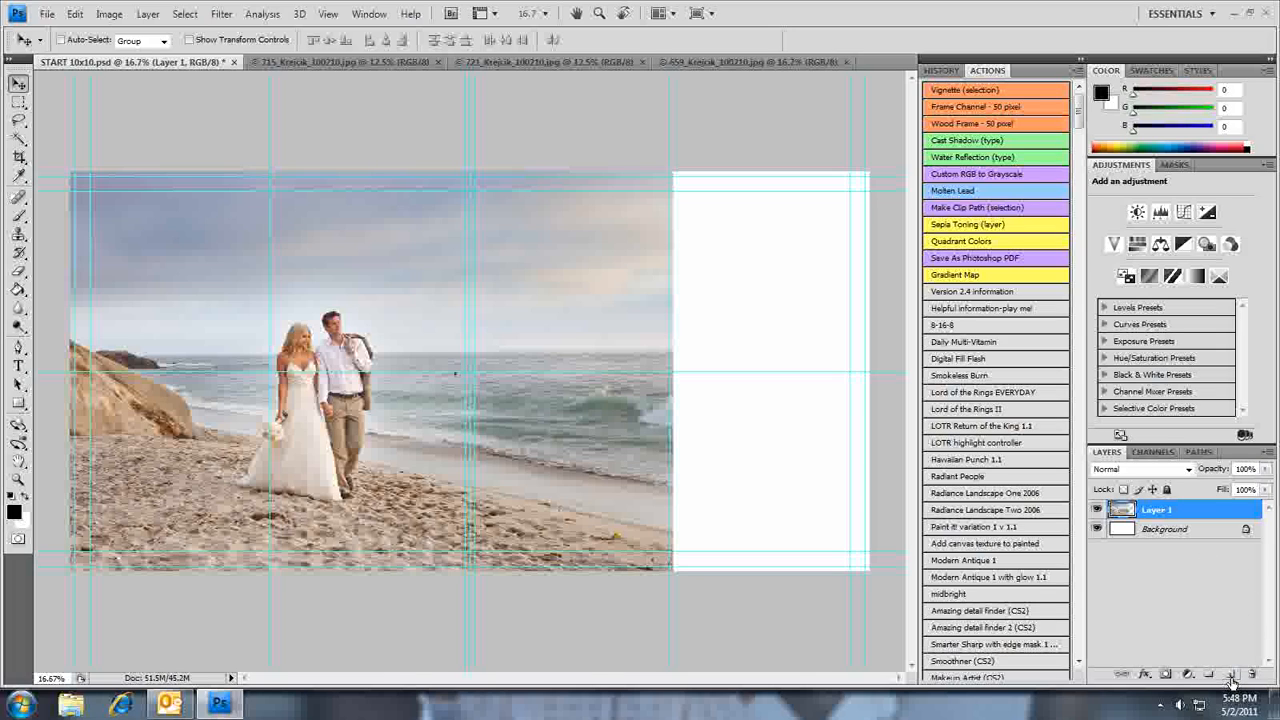
Add a new layer and fill exactly the photo's outline on it with black, using a selection loaded from Layer 1.
left_click(1231, 675)
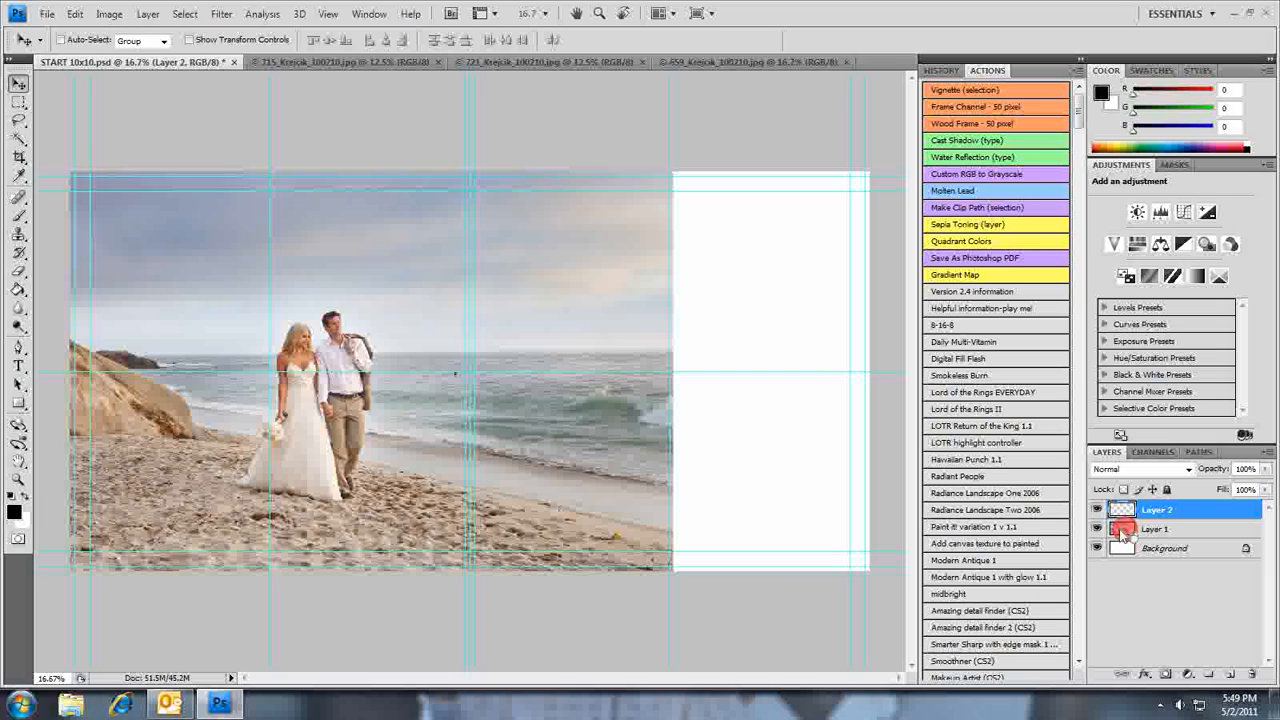
left_click(1124, 533, "ctrl")
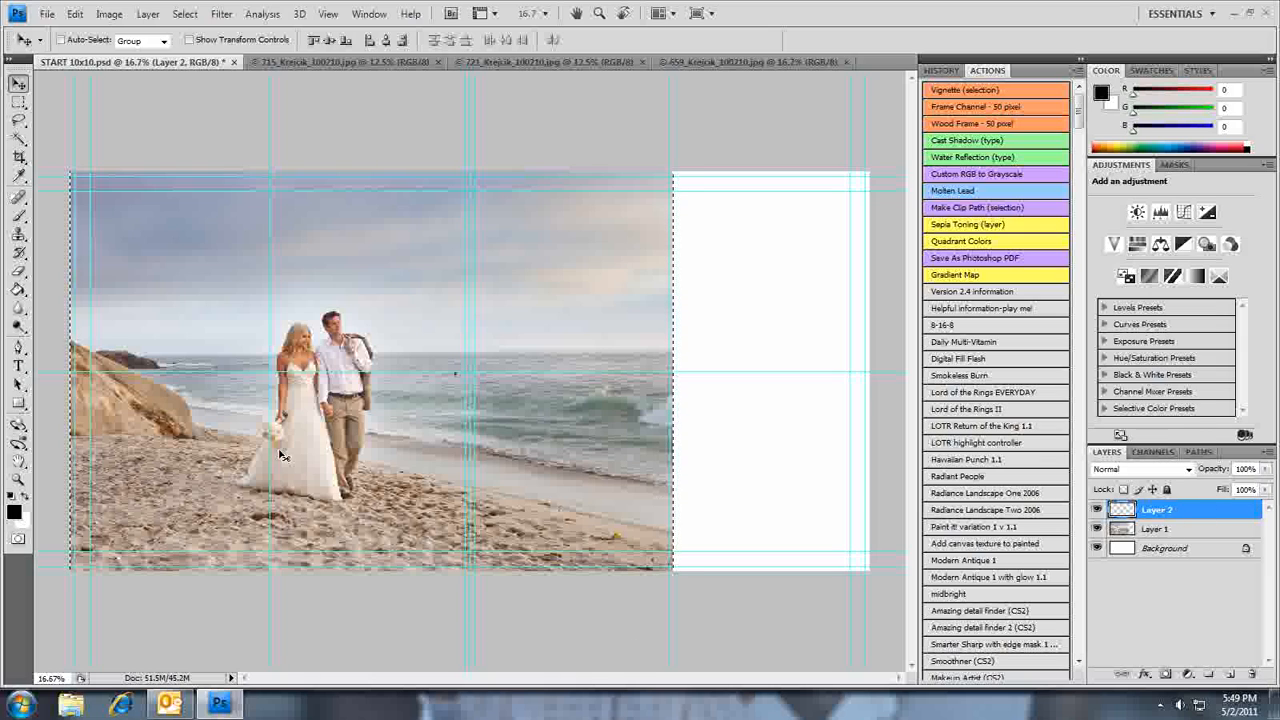
left_click(19, 291)
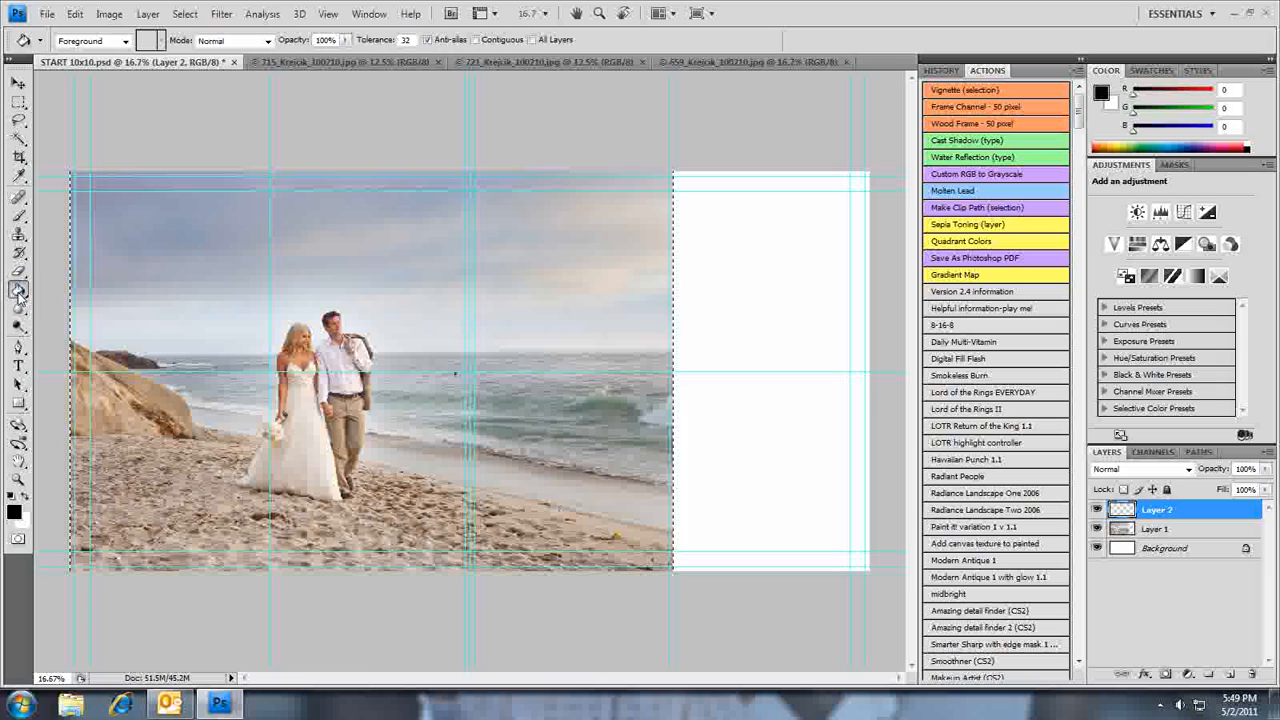
left_click(296, 385)
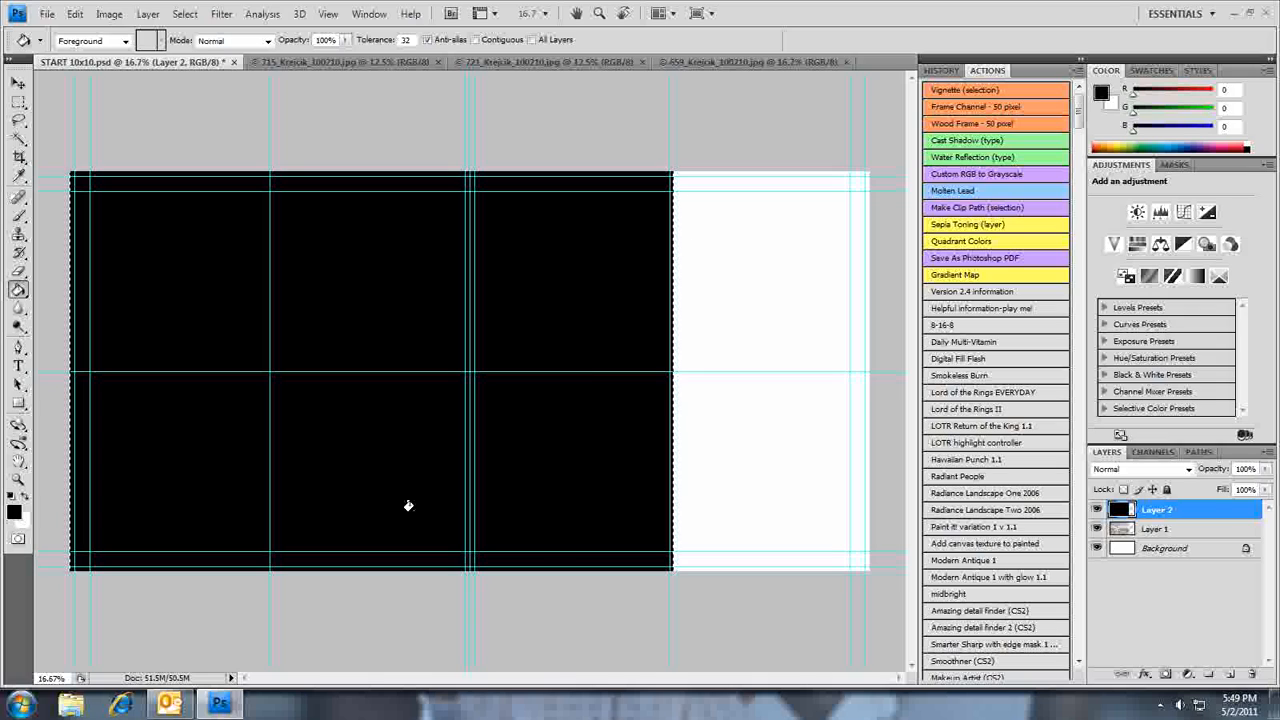
key("ctrl+d")
Delete the Layer 1 photo beneath the black shape and make Layer 2 active.
left_click(1163, 531)
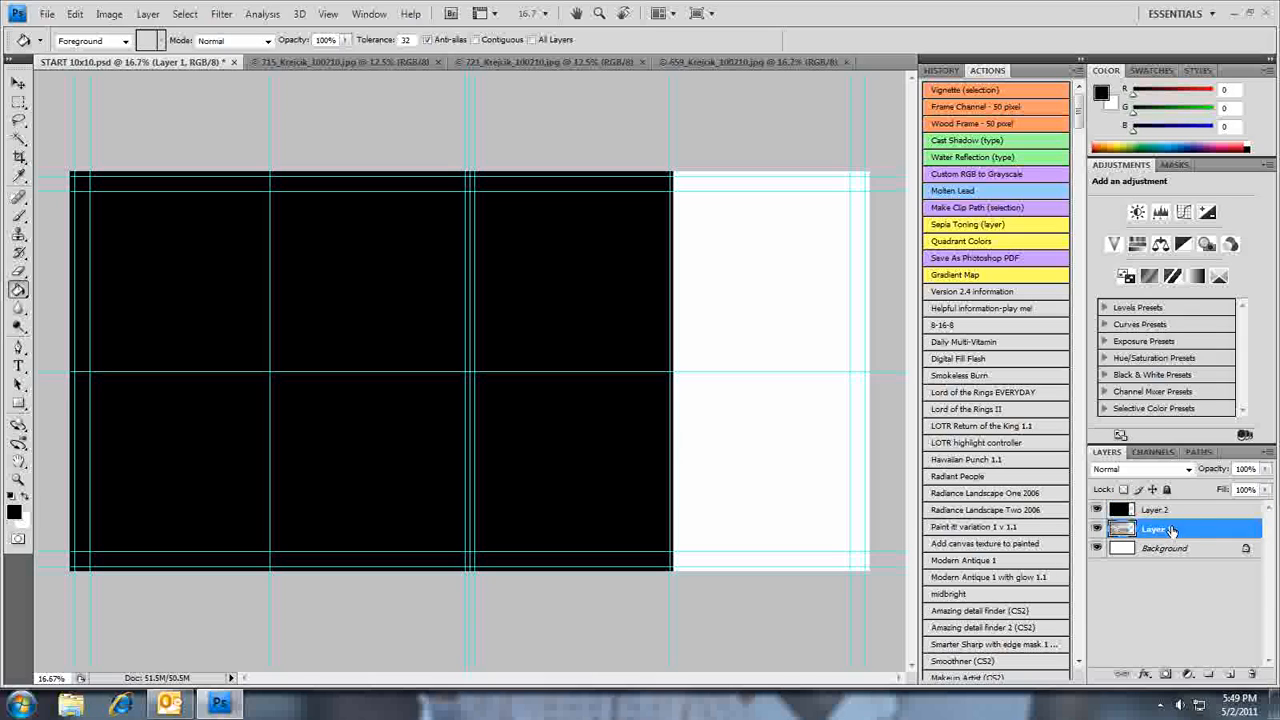
left_click_drag(1172, 530, 1252, 674)
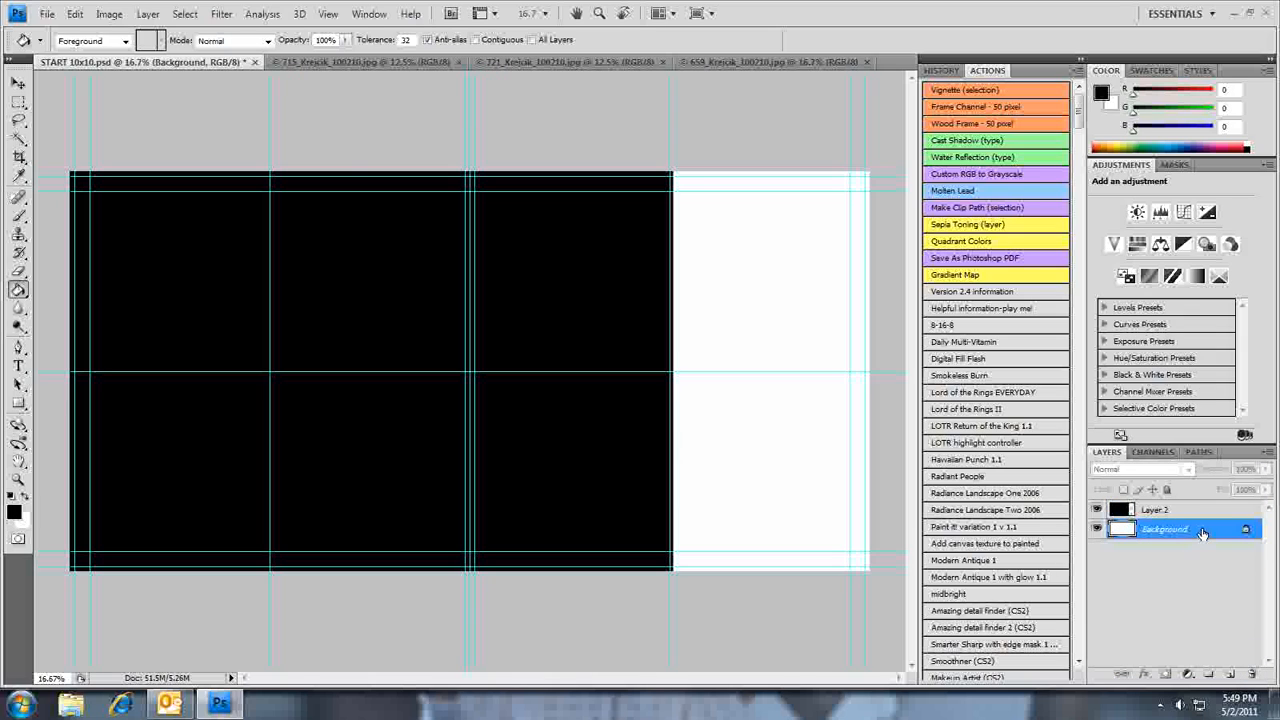
left_click(1166, 513)
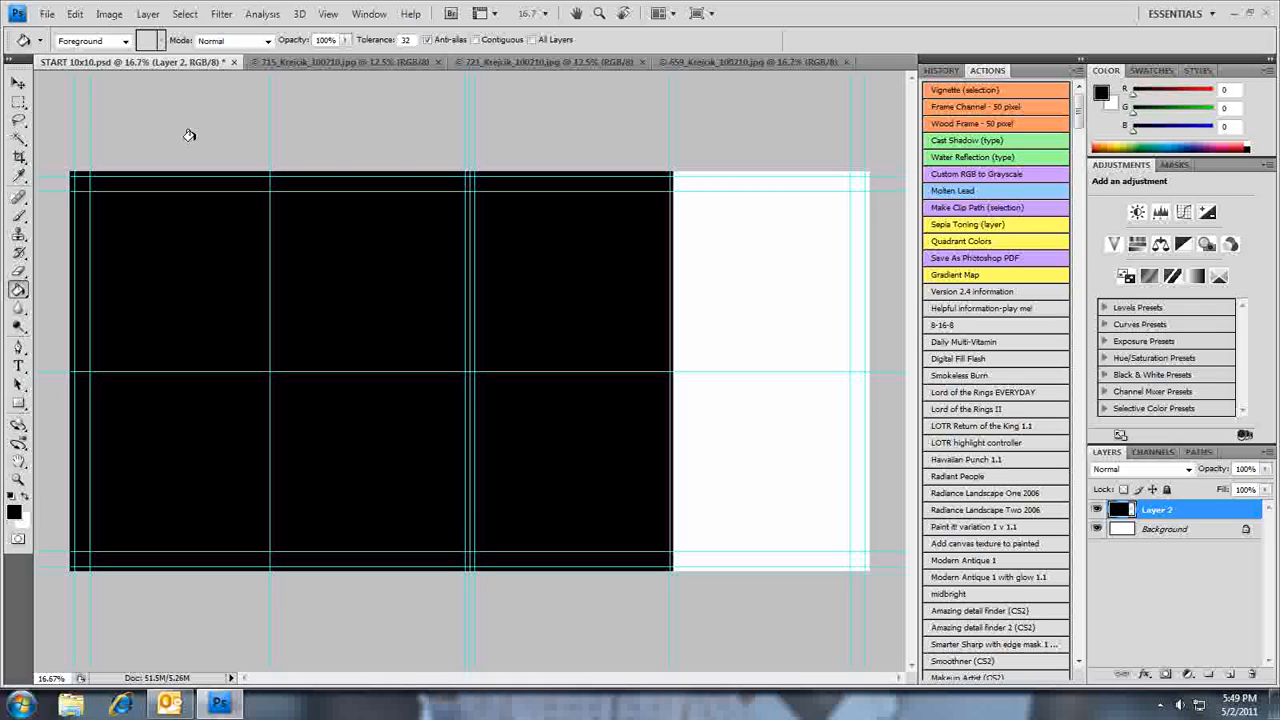
Place the horizontal 659 beach photo from the FOR SCREEENCAST folder into the spread above Layer 2.
left_click(47, 14)
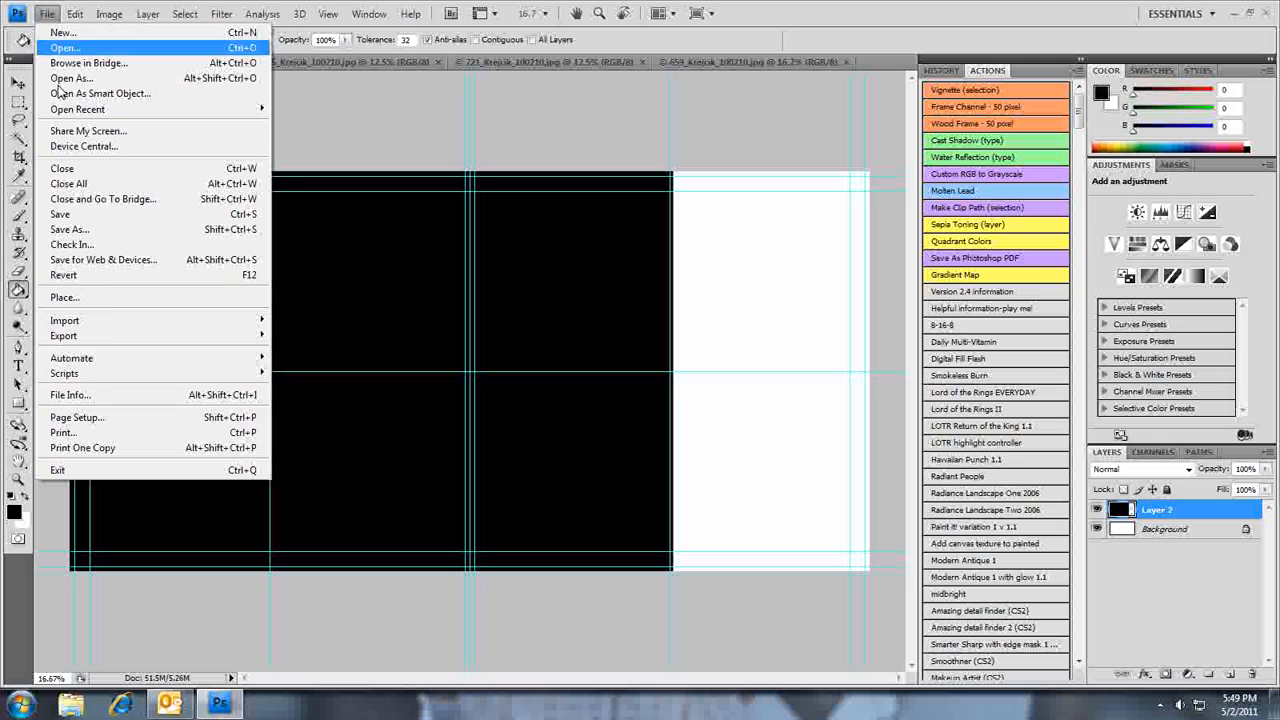
left_click(72, 299)
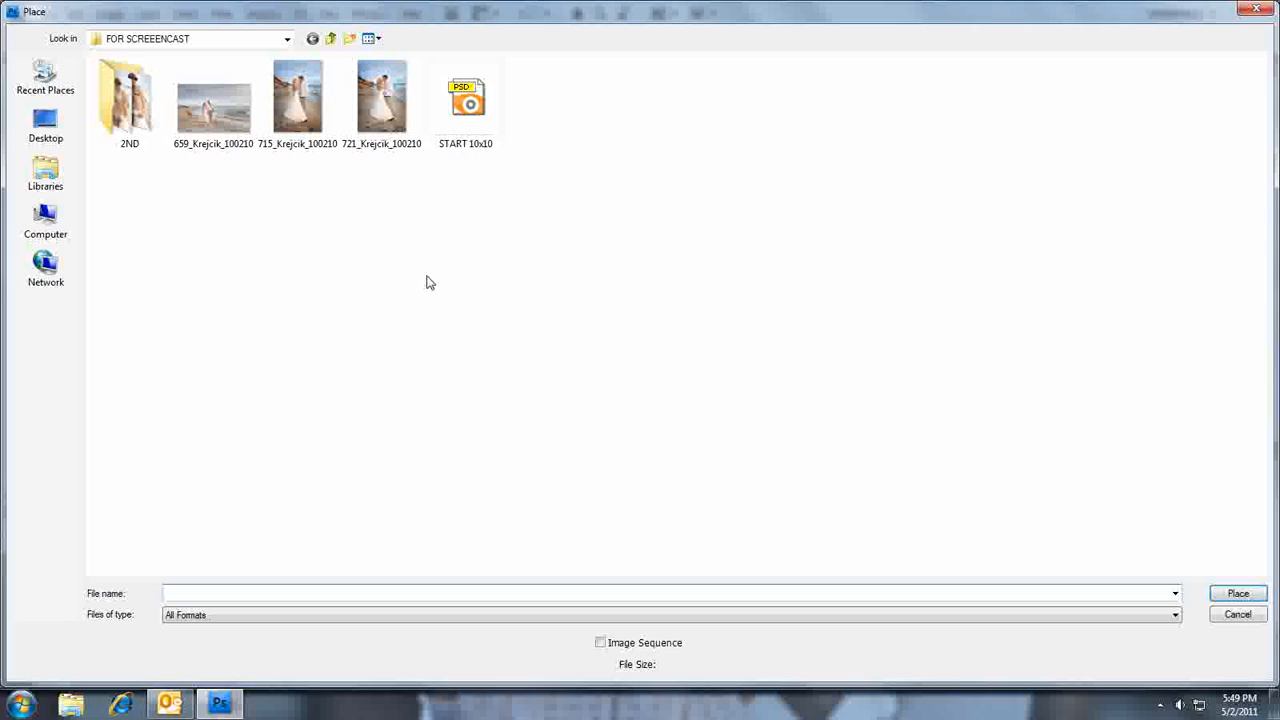
left_click(218, 116)
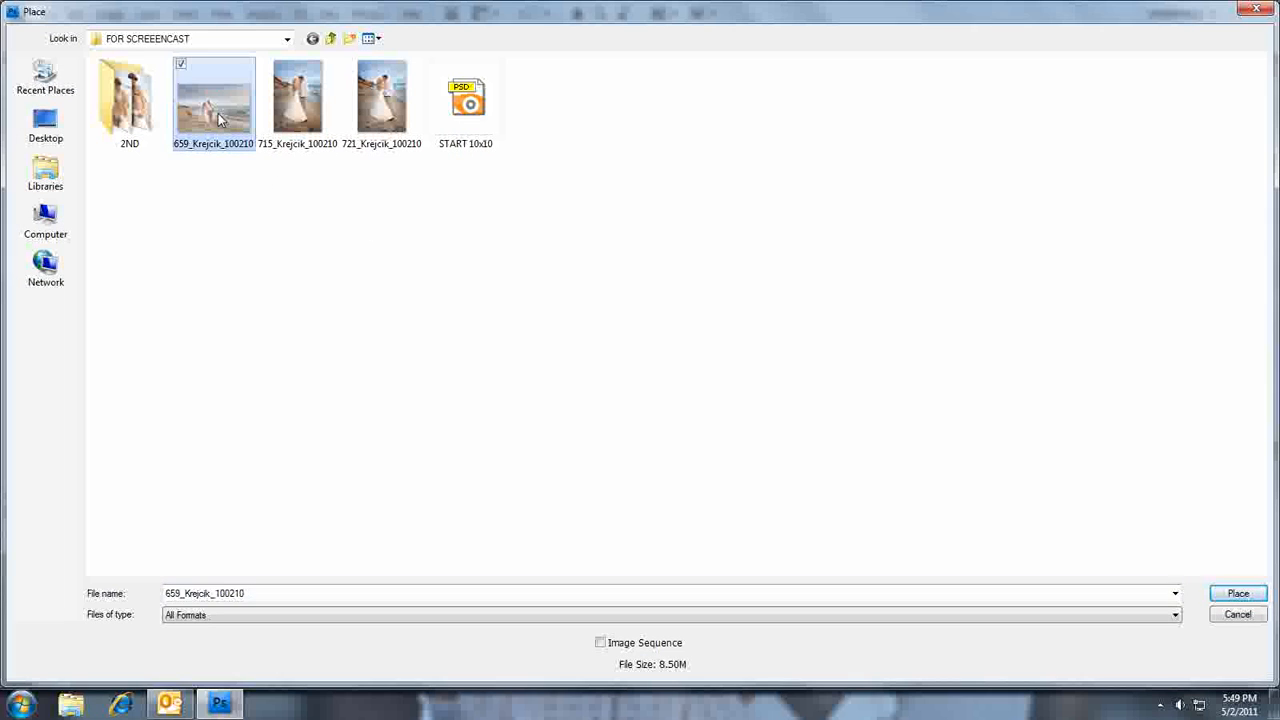
left_click(1246, 598)
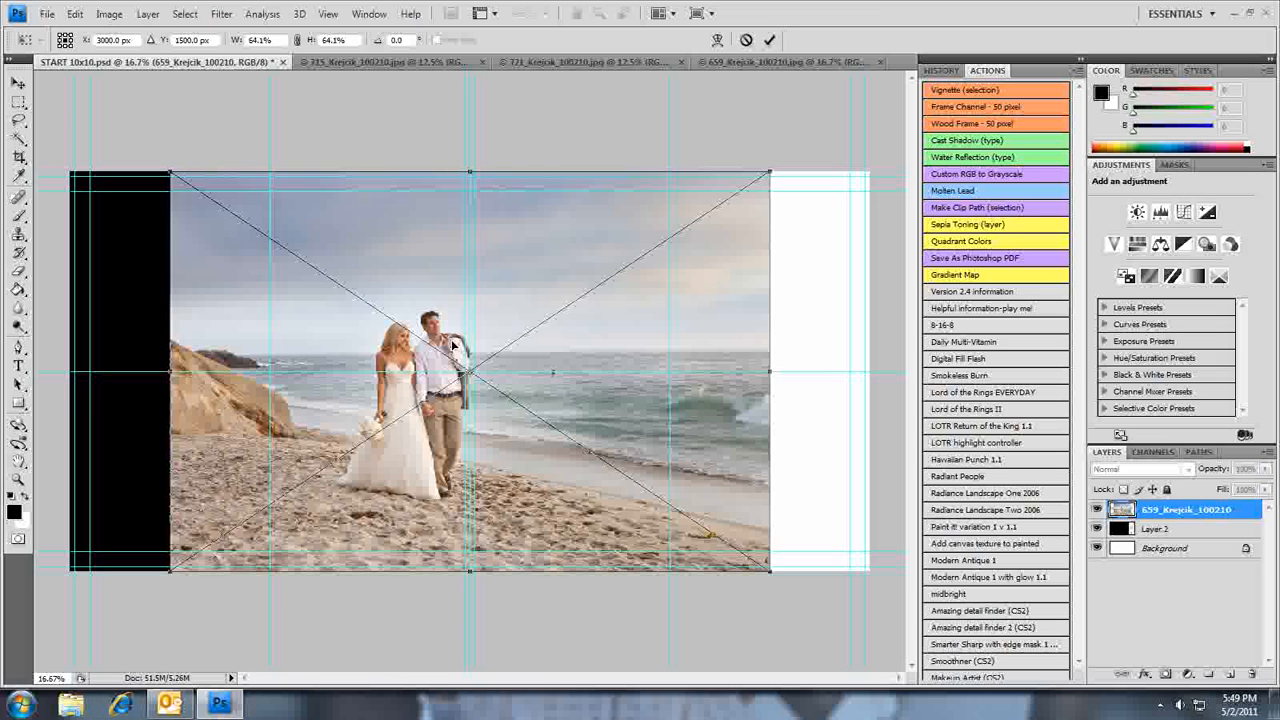
Fit the placed photo over the black shape at about 64.7% scale and clip it to Layer 2 with a clipping mask.
left_click_drag(590, 525, 490, 527)
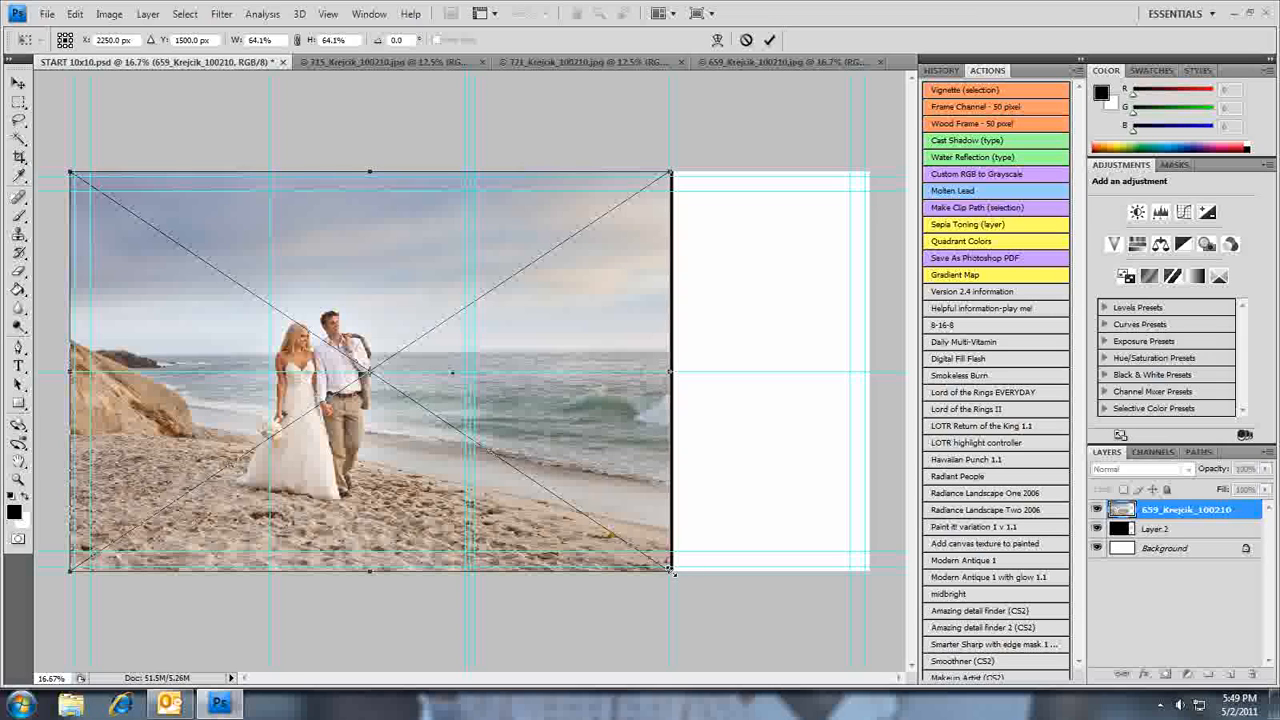
left_click_drag(670, 570, 676, 576)
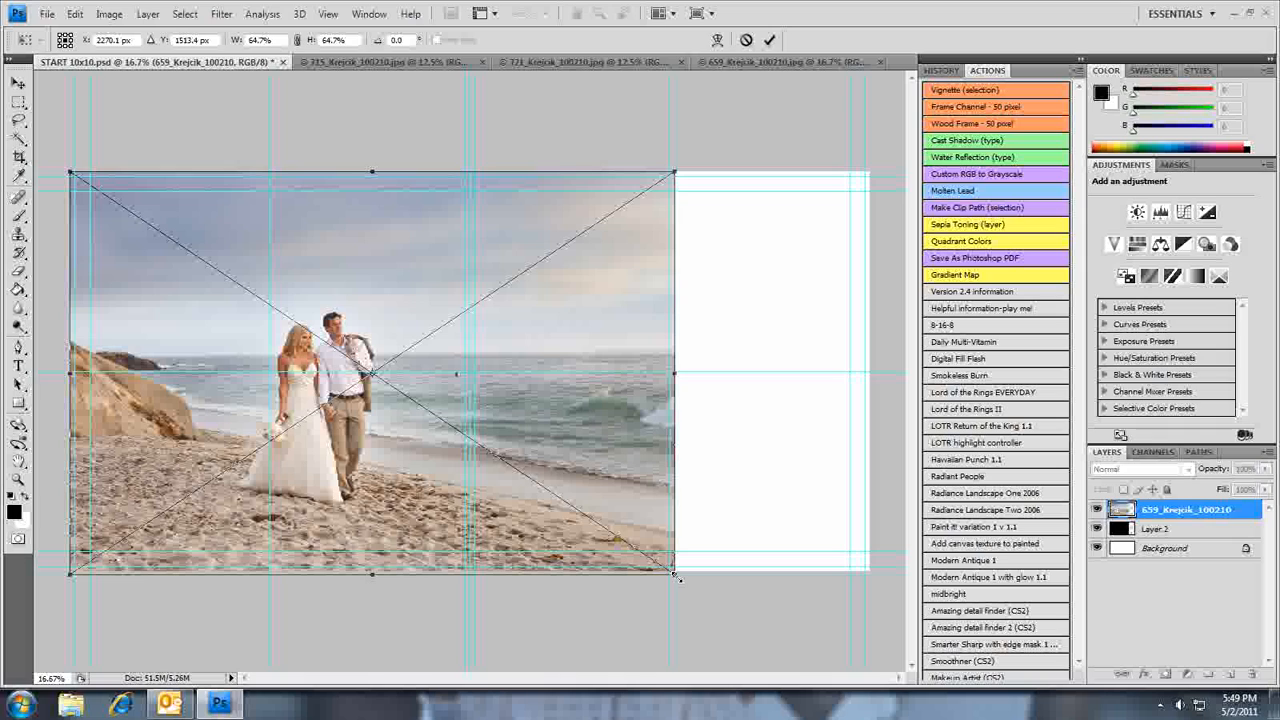
key("g")
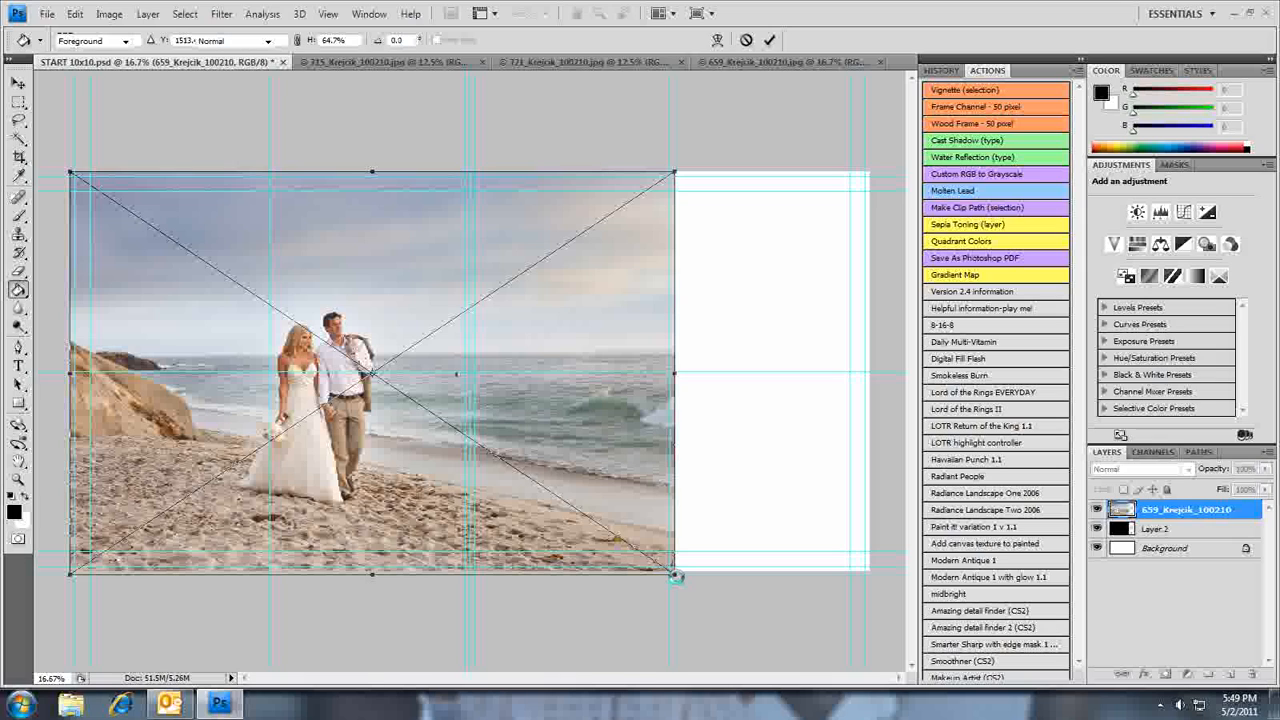
key("Return")
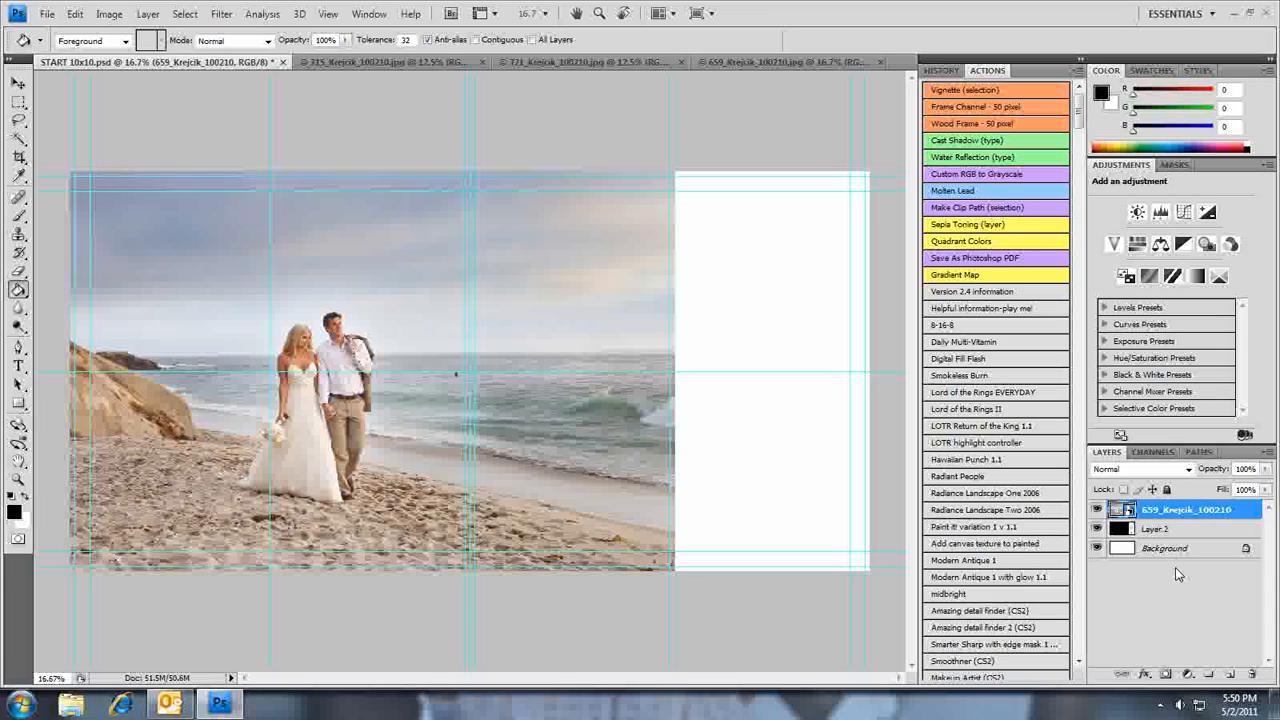
right_click(1158, 513)
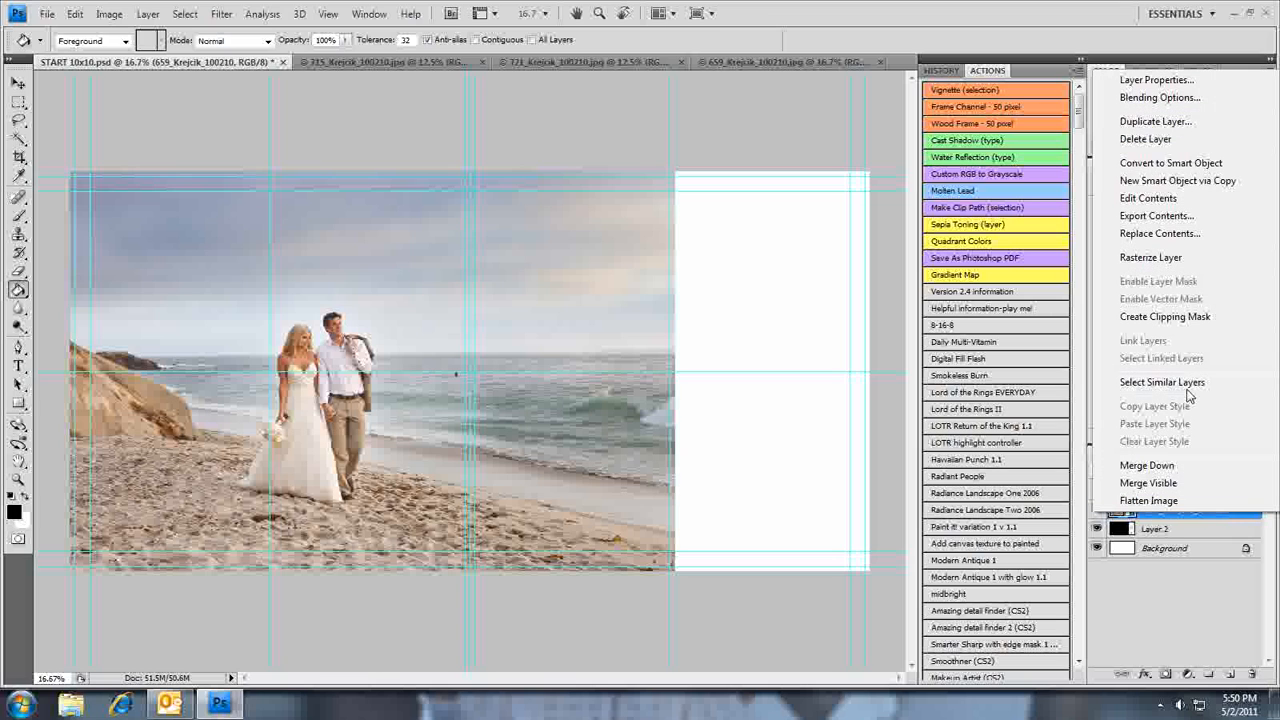
left_click(1187, 316)
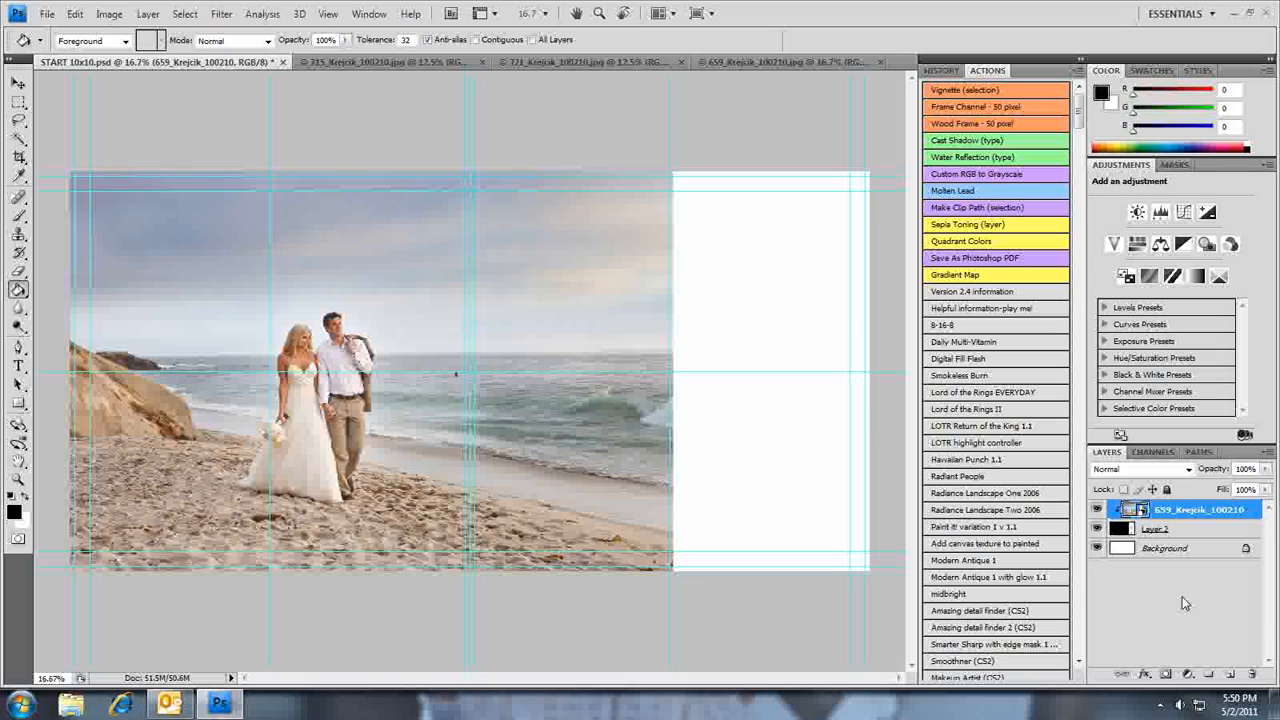
Load the black shape on Layer 2 as a selection and add a layer mask to that layer from it.
left_click(1194, 535)
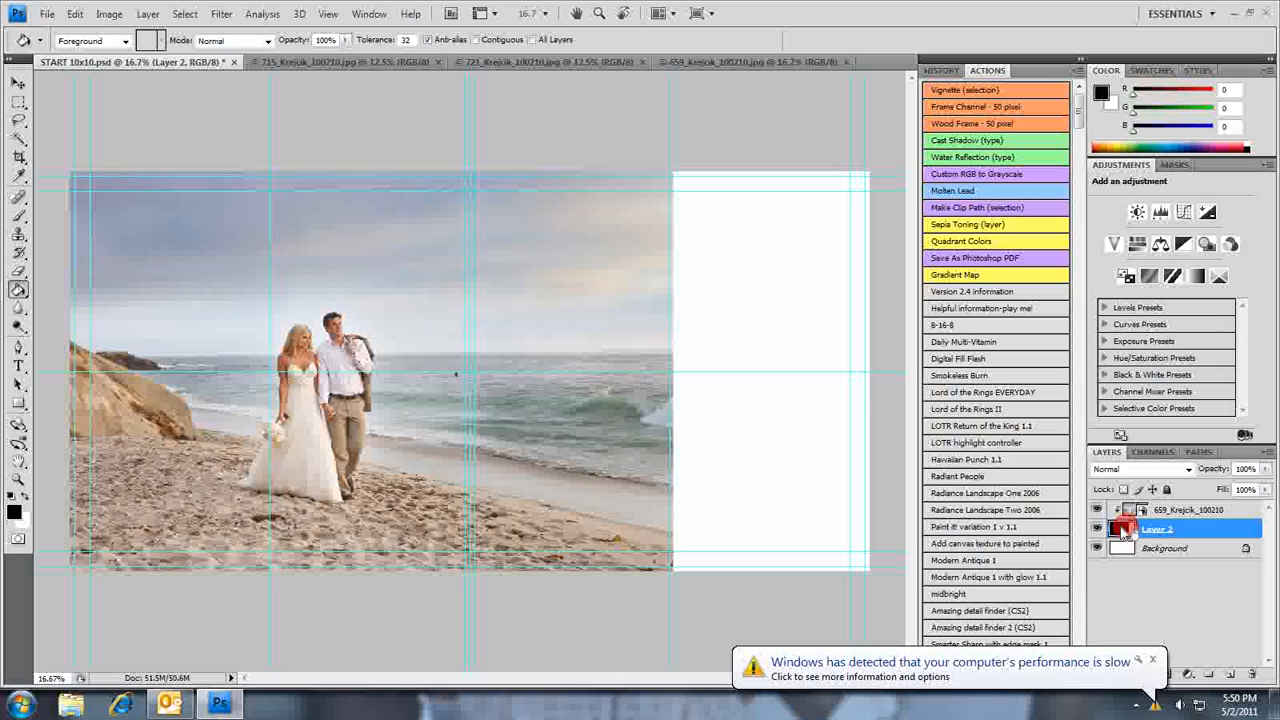
left_click(1127, 530, "ctrl")
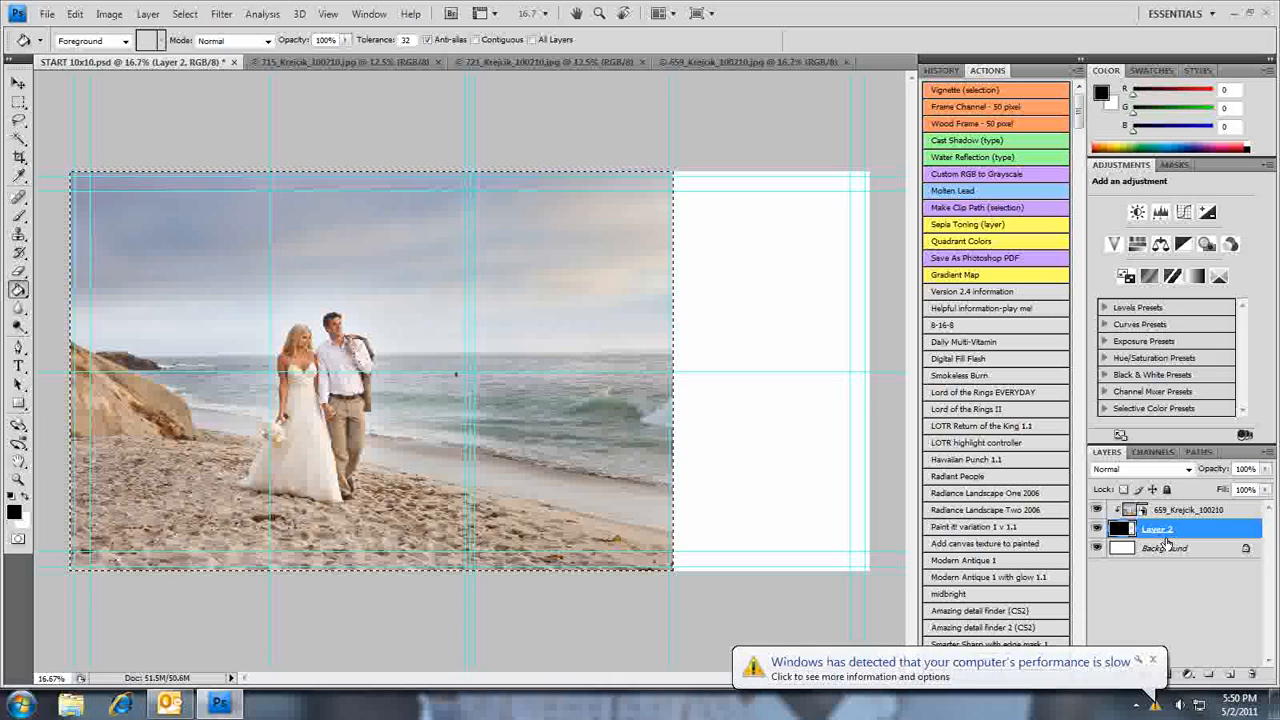
left_click(1152, 661)
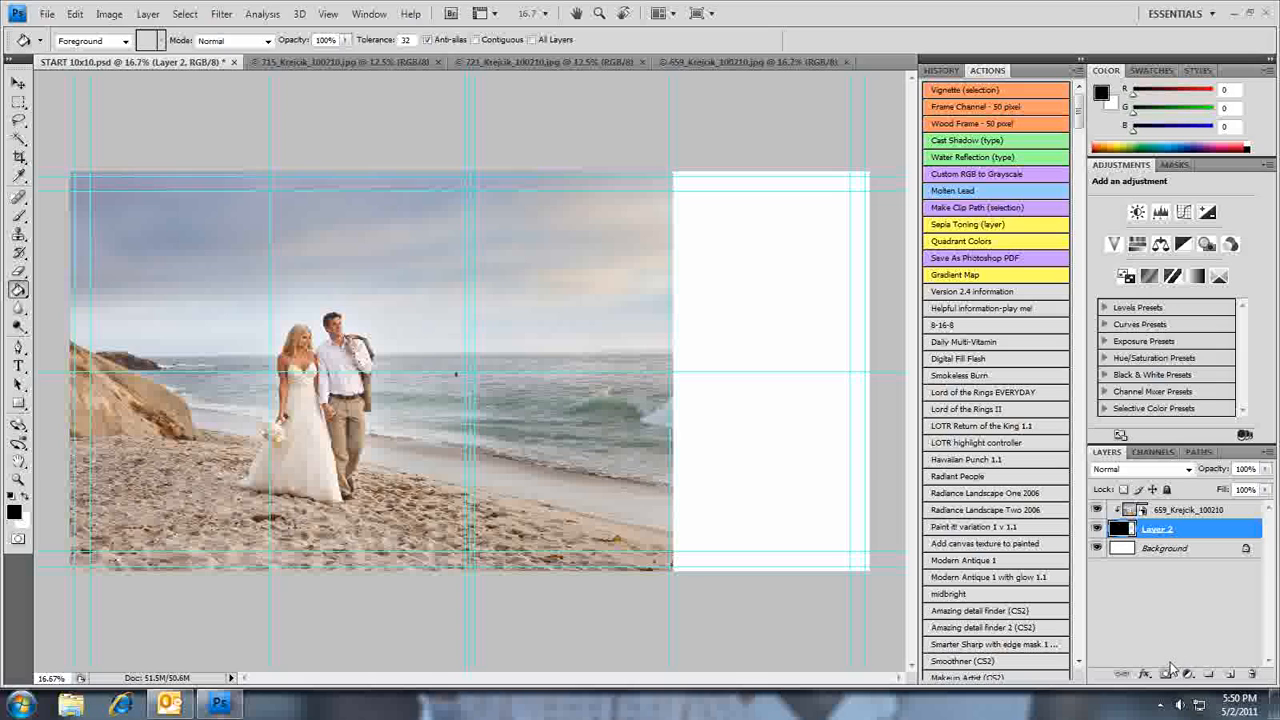
left_click(1124, 529, "ctrl")
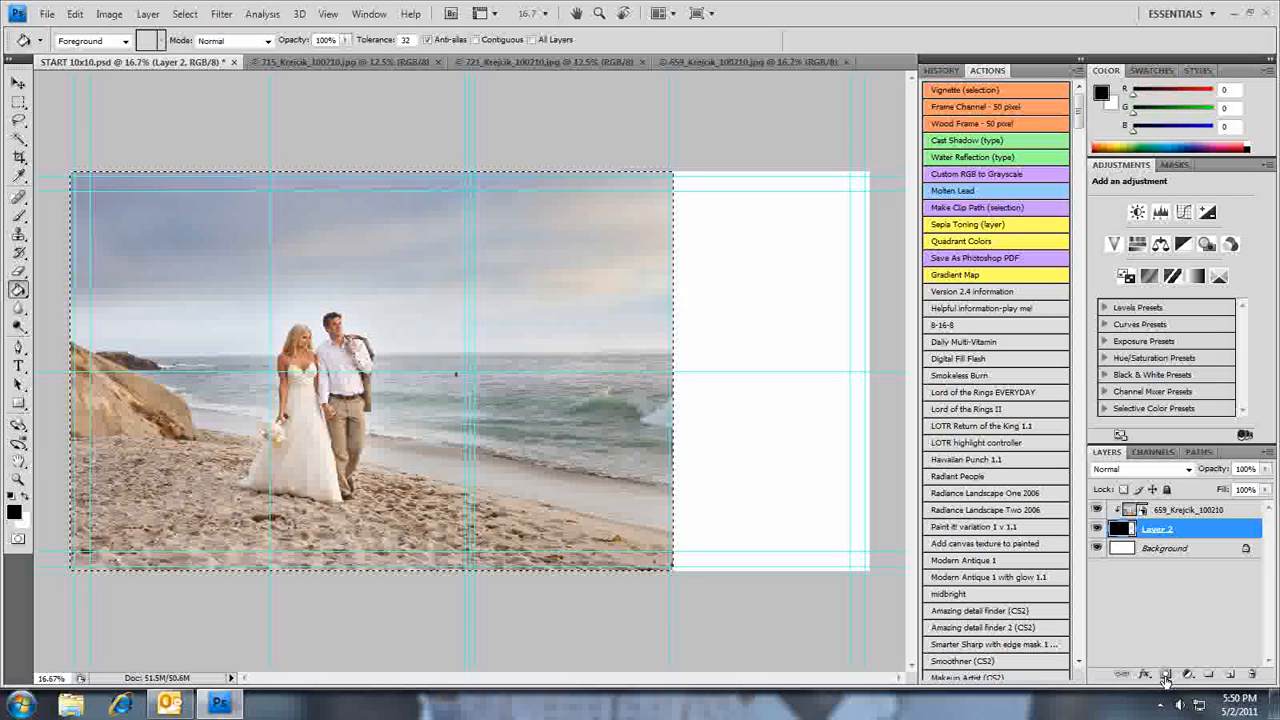
left_click(1165, 674)
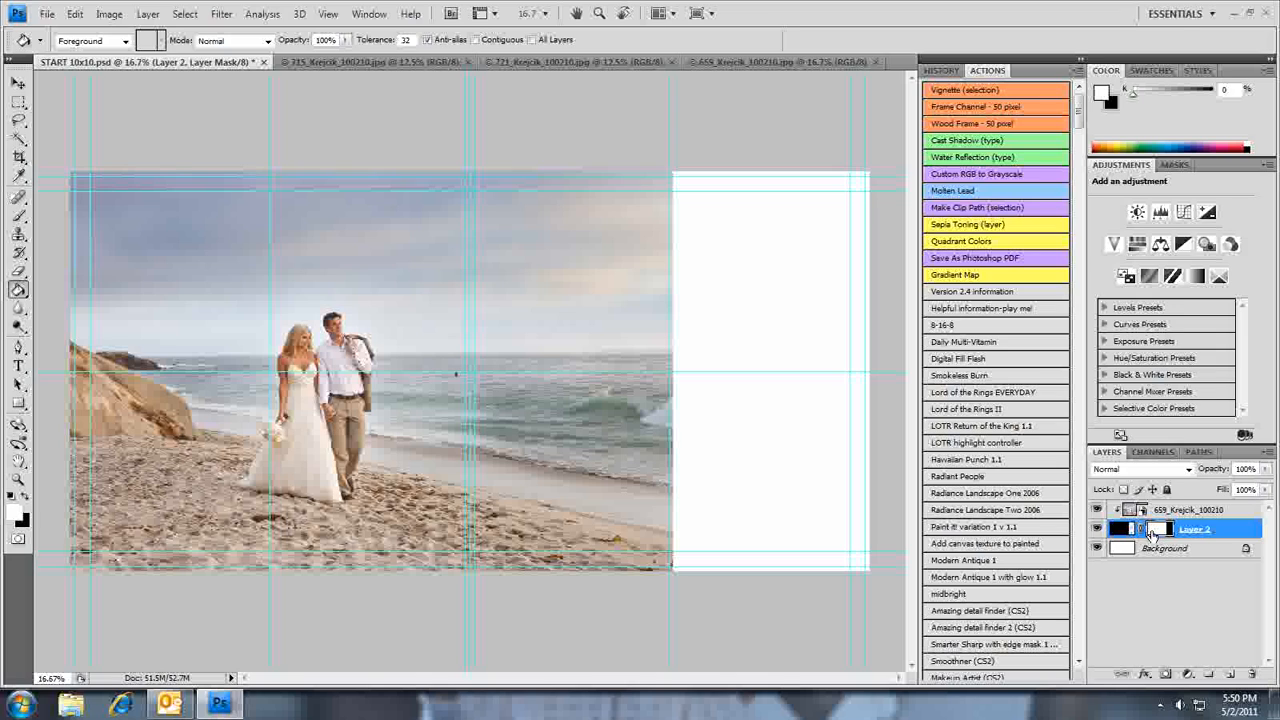
Fade the right half of the beach photo with a horizontal white-to-black gradient in Layer 2's mask, limited by a rectangular selection.
left_click(18, 103)
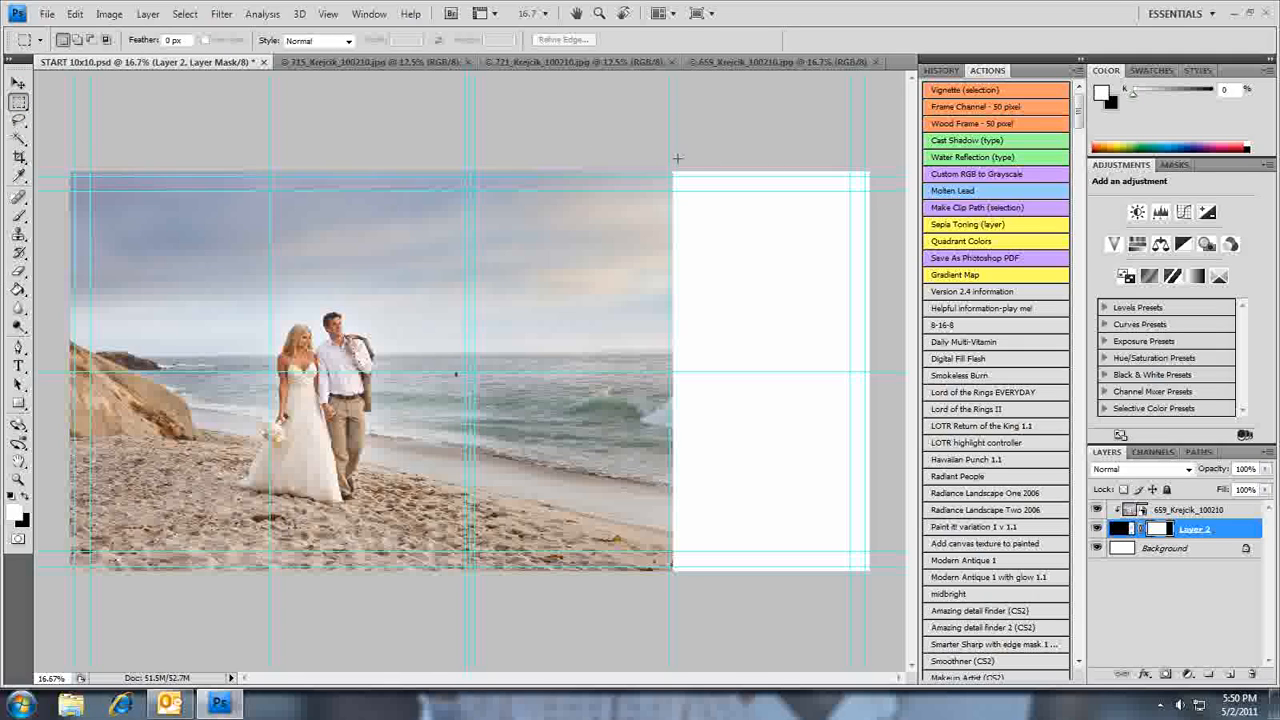
left_click_drag(677, 158, 373, 688)
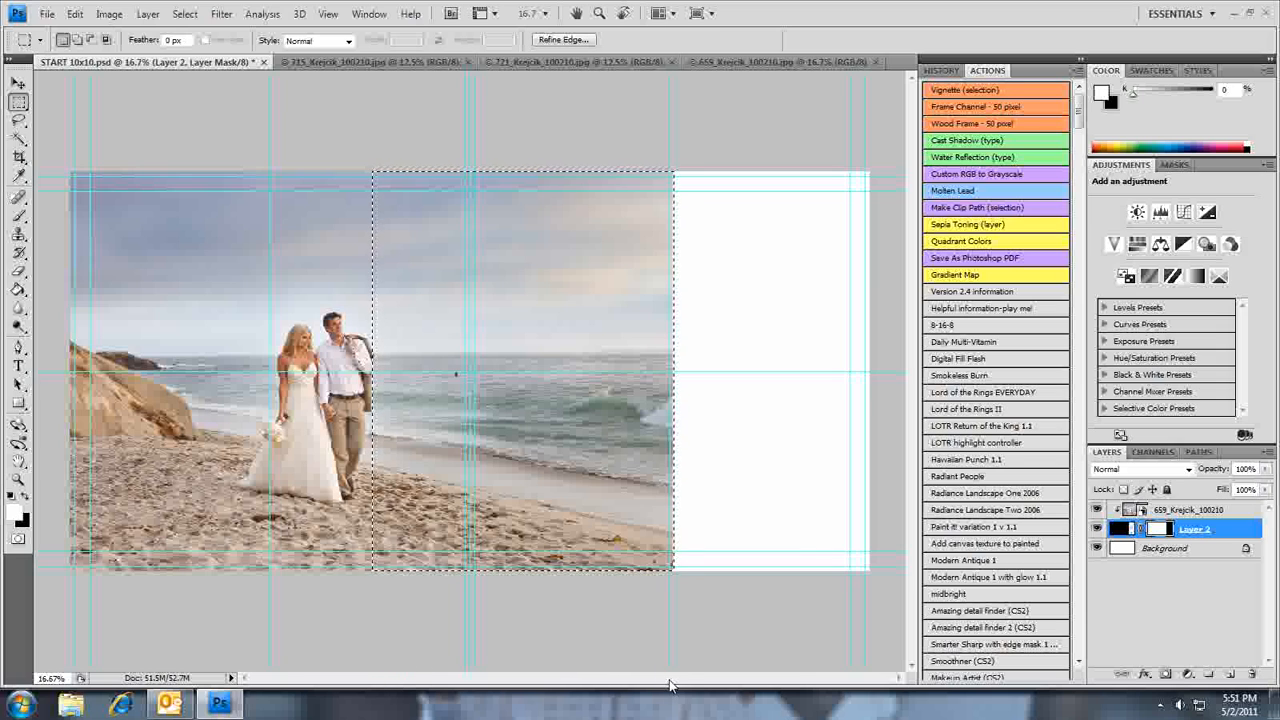
left_click(17, 290)
left_click(72, 288)
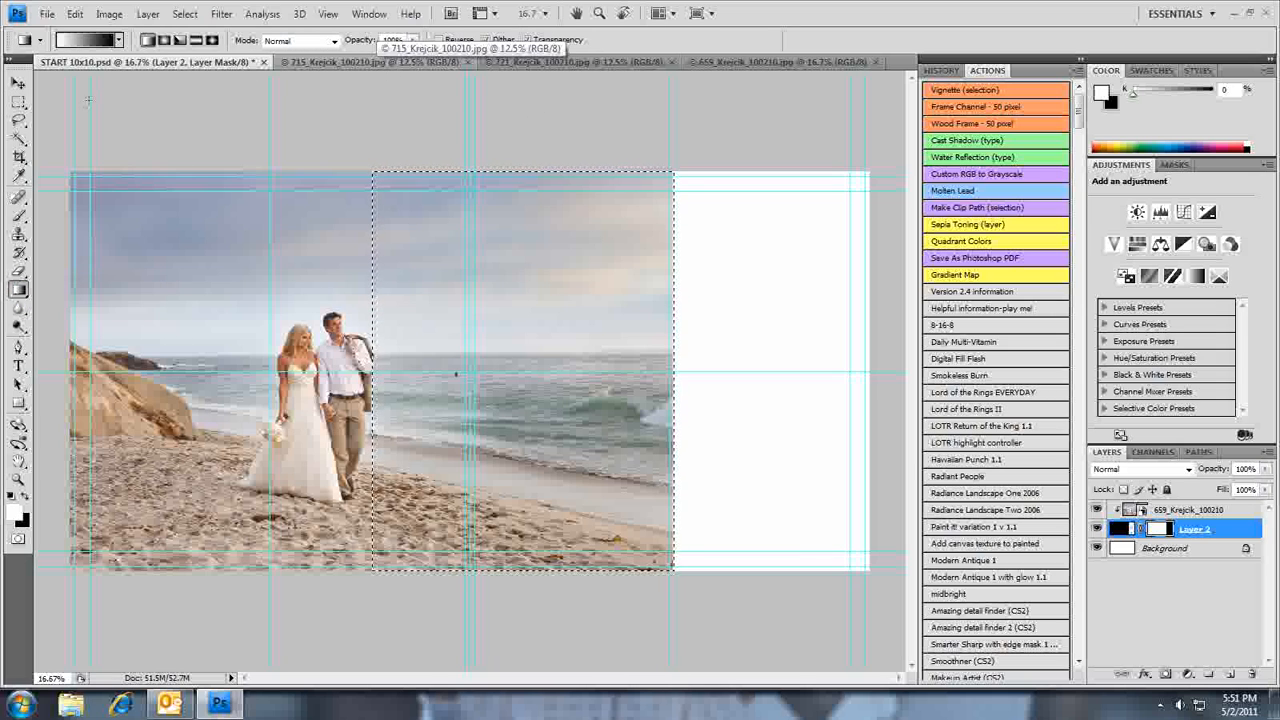
left_click(19, 291)
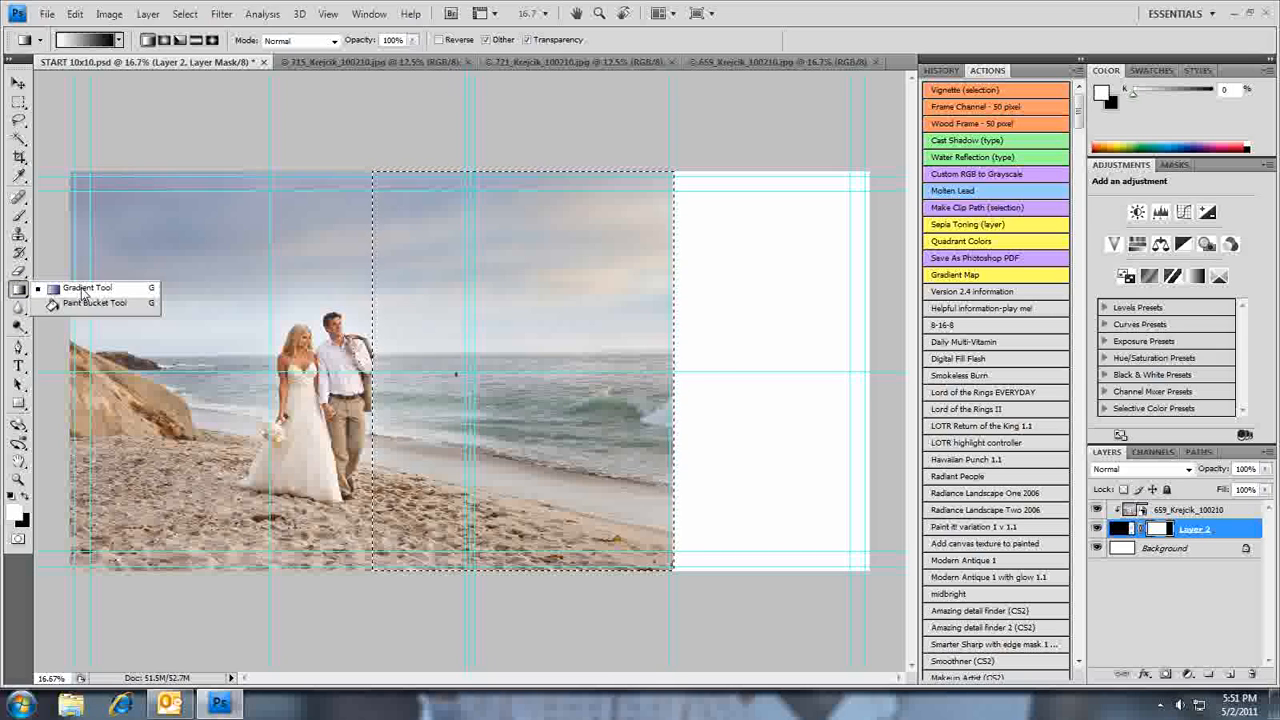
left_click(80, 287)
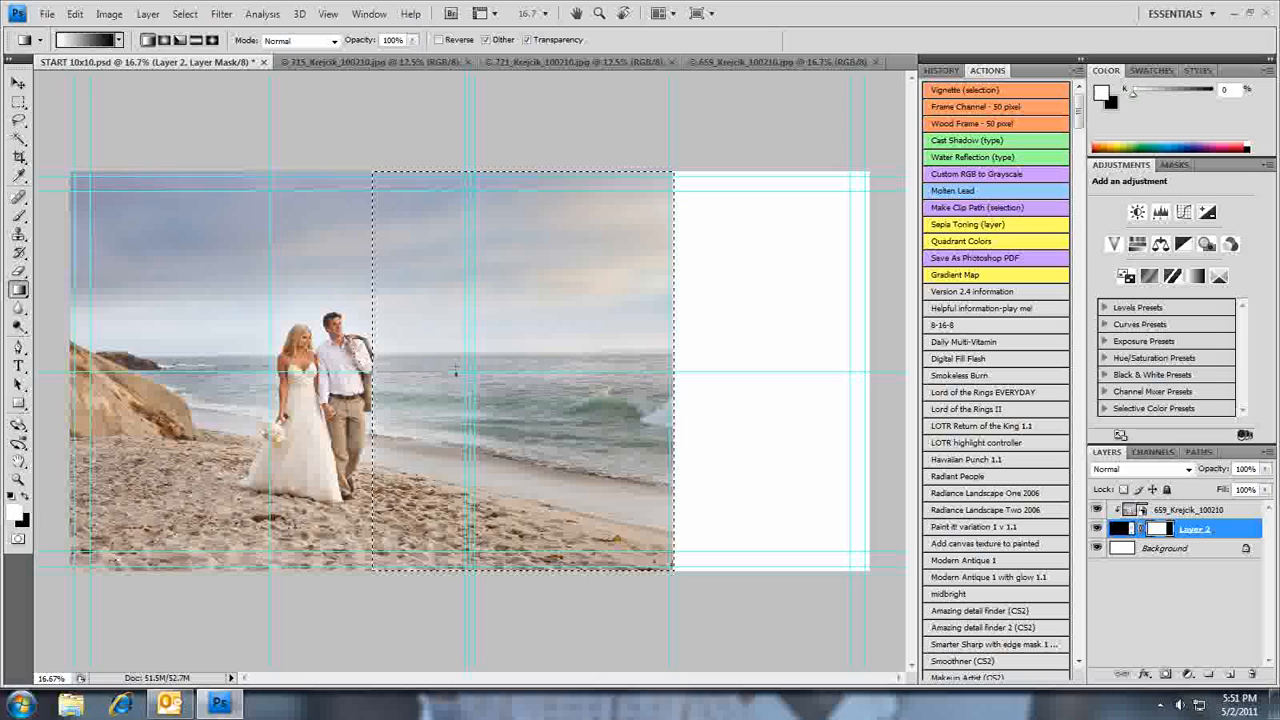
left_click_drag(455, 371, 674, 372)
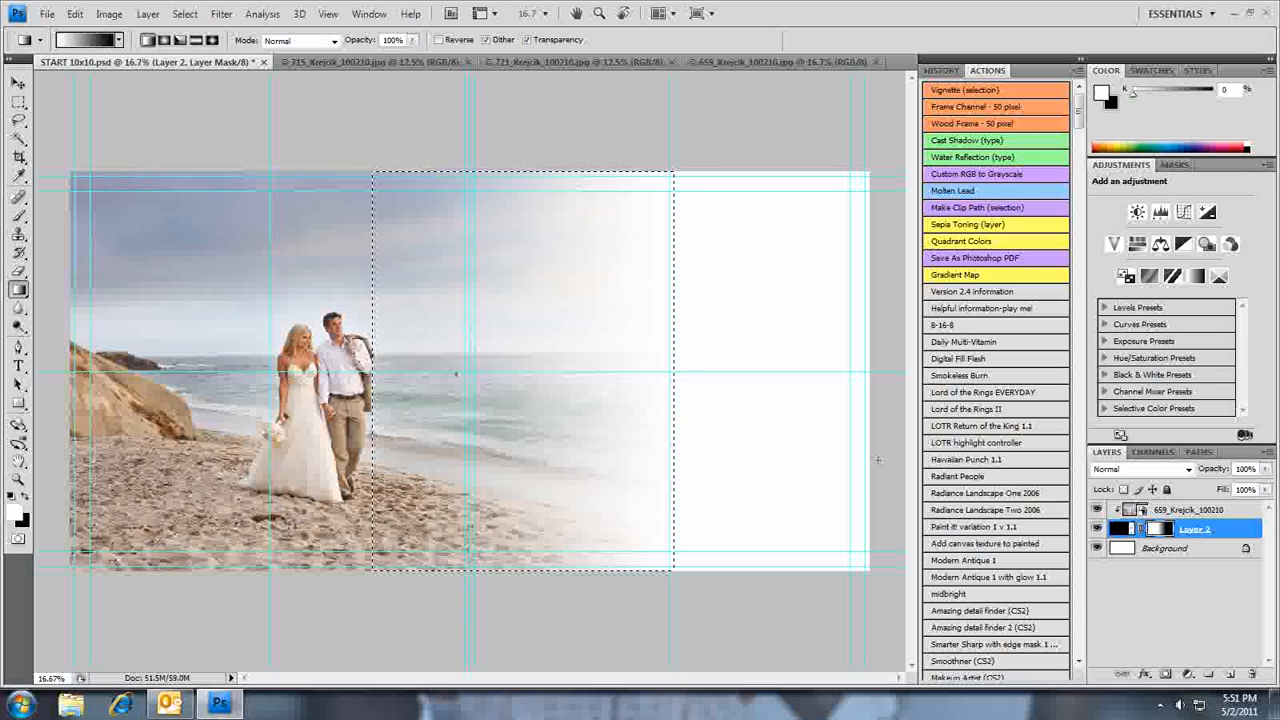
key("ctrl+d")
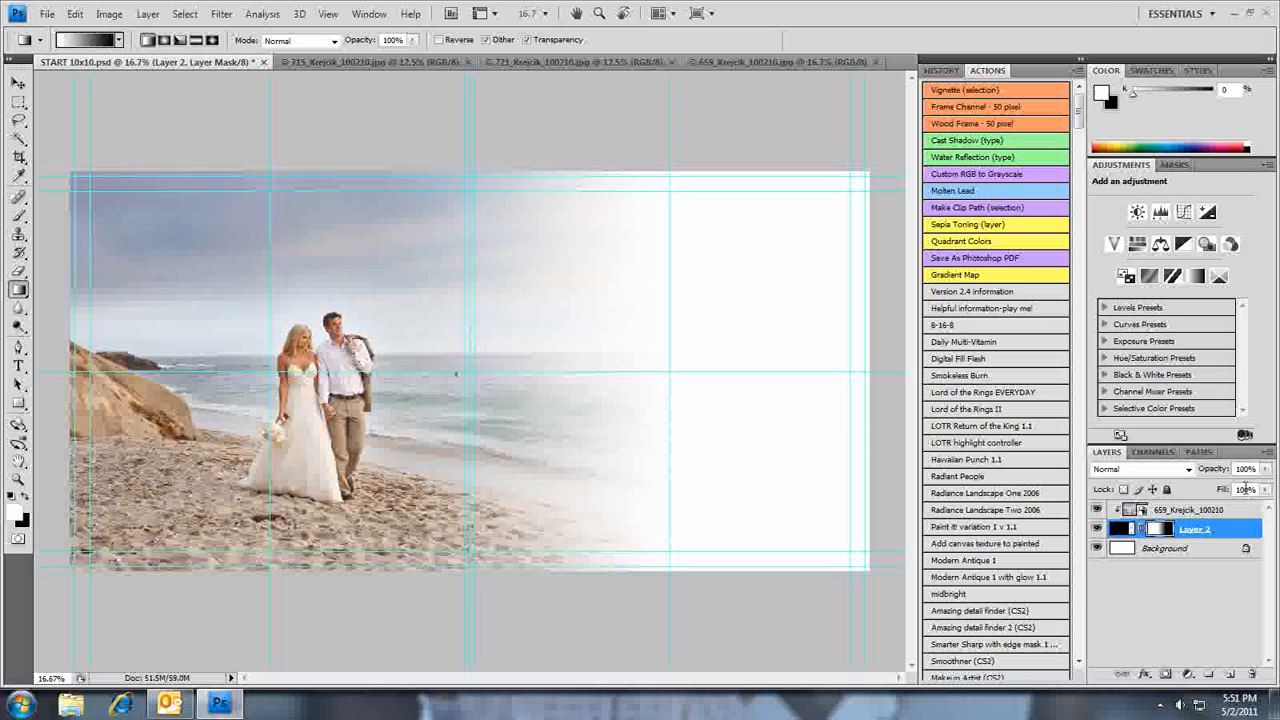
Float the 715 photo in its own window, copy it into the spread above the 659 layer, and close the source photo.
left_click(1217, 511)
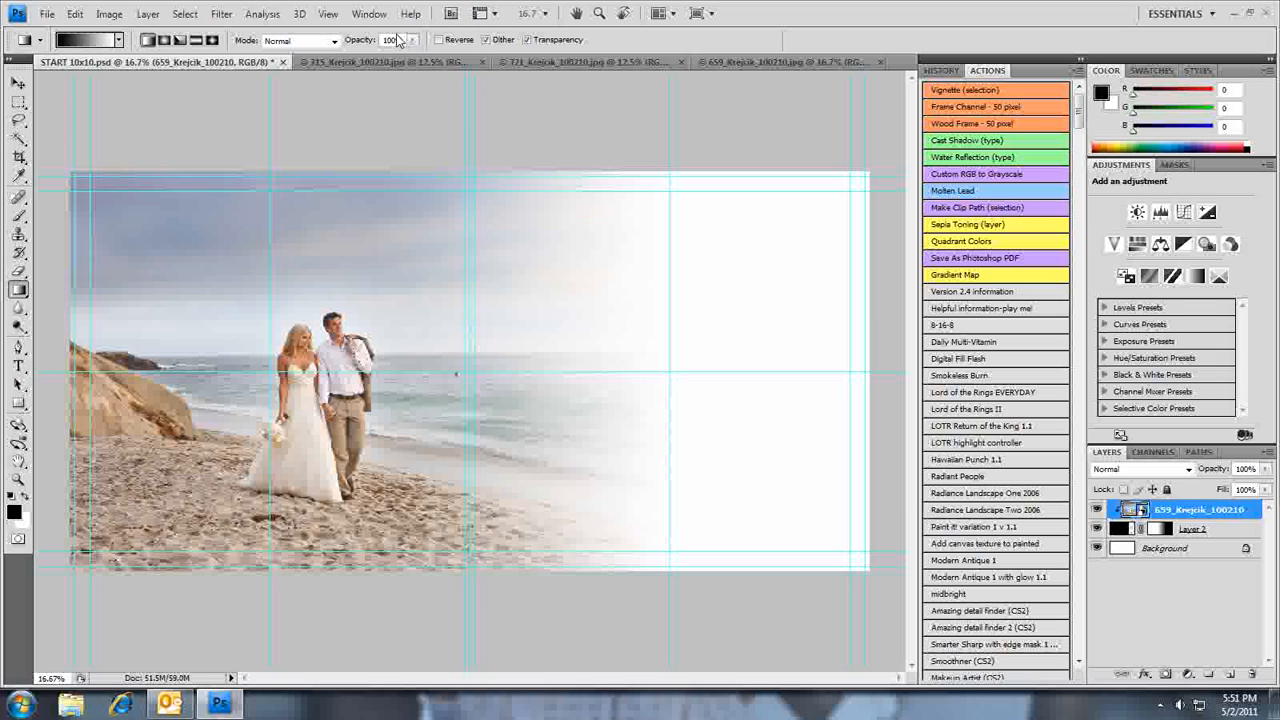
left_click(340, 63)
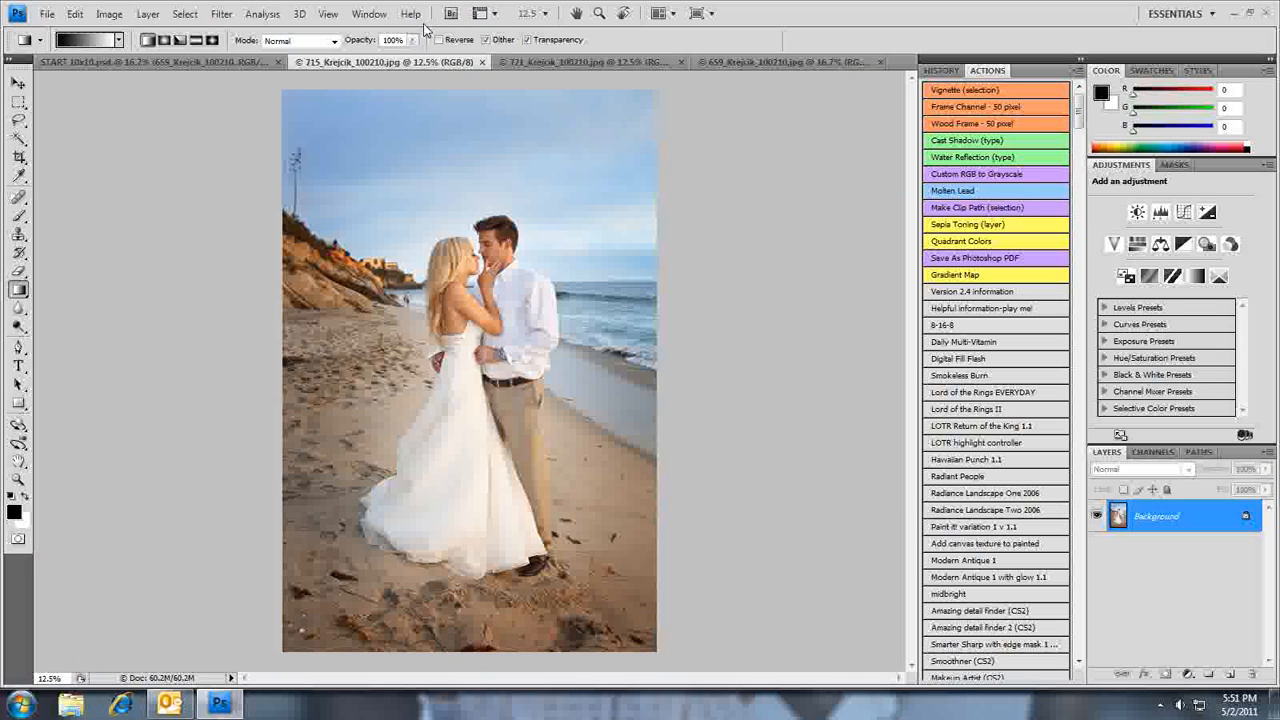
left_click(371, 16)
mouse_move(378, 34)
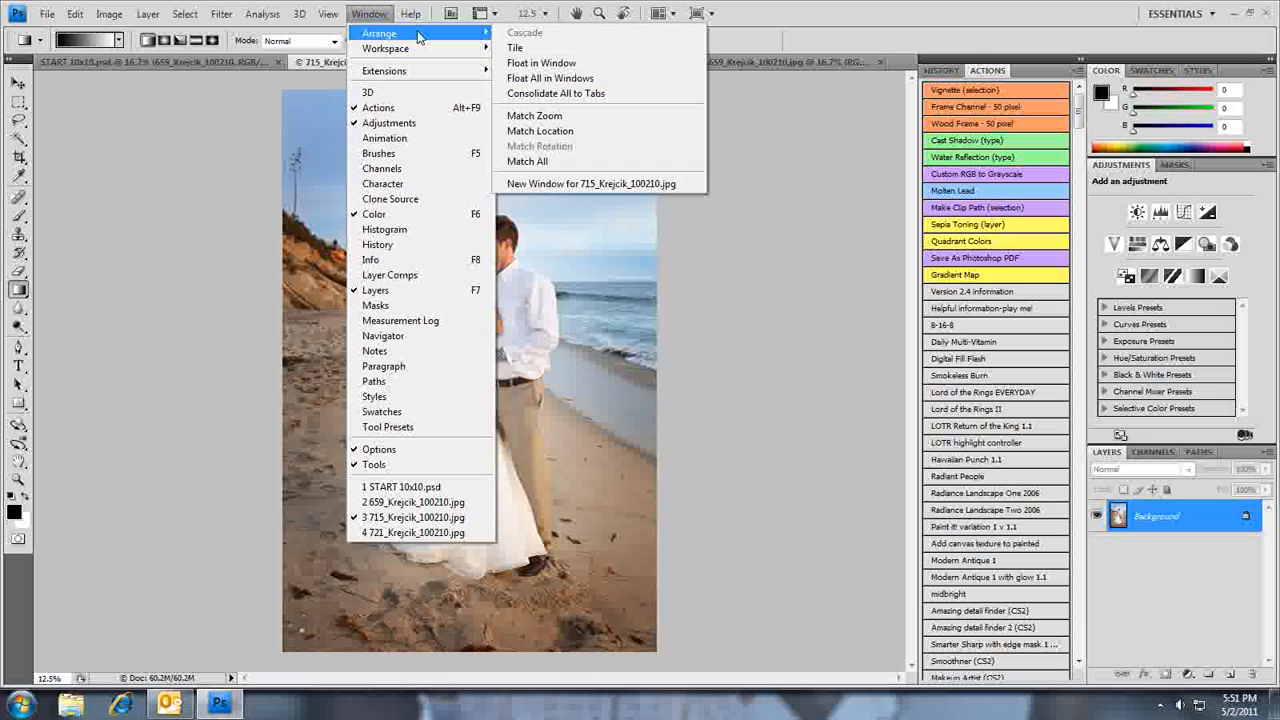
left_click(573, 66)
left_click_drag(564, 80, 321, 80)
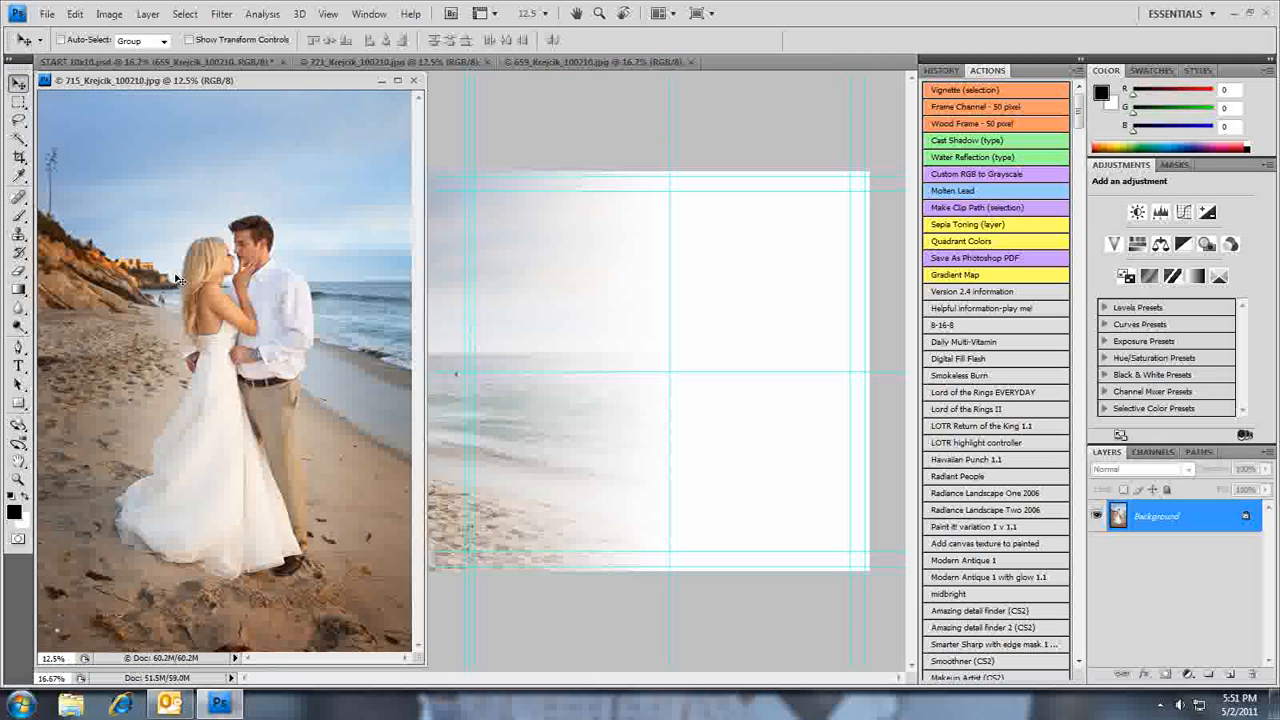
left_click_drag(190, 359, 545, 370)
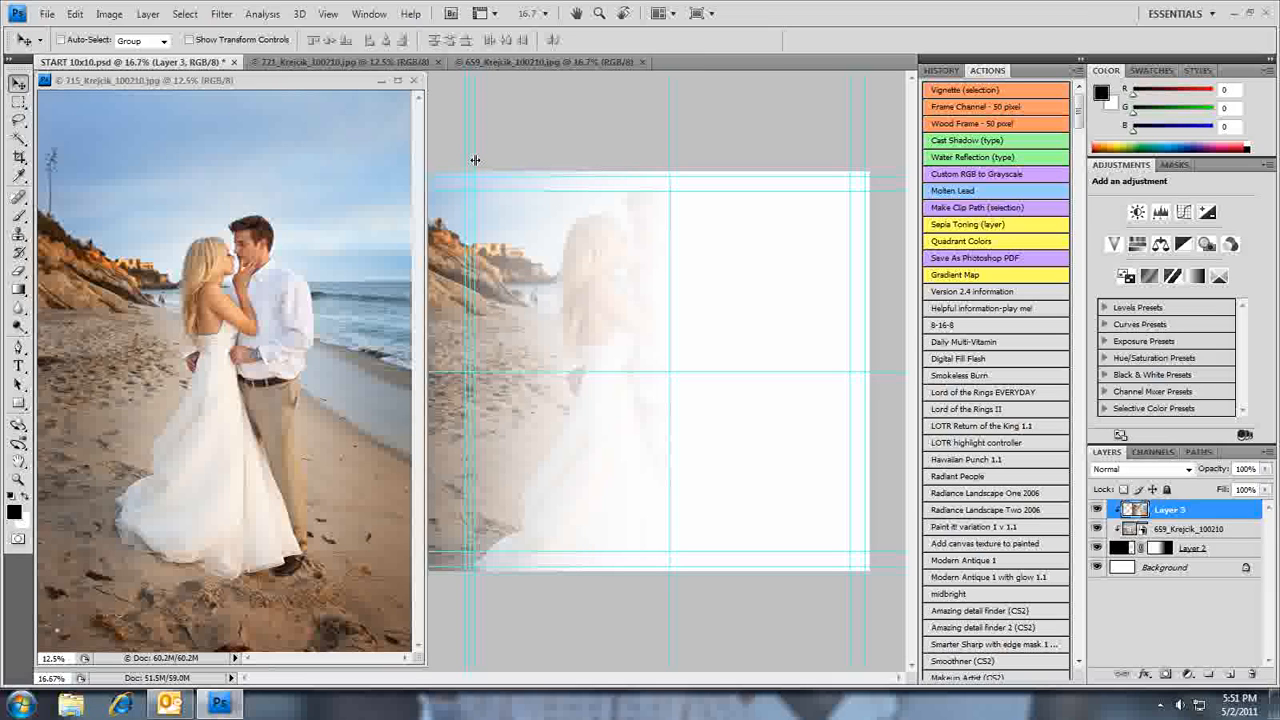
left_click(414, 80)
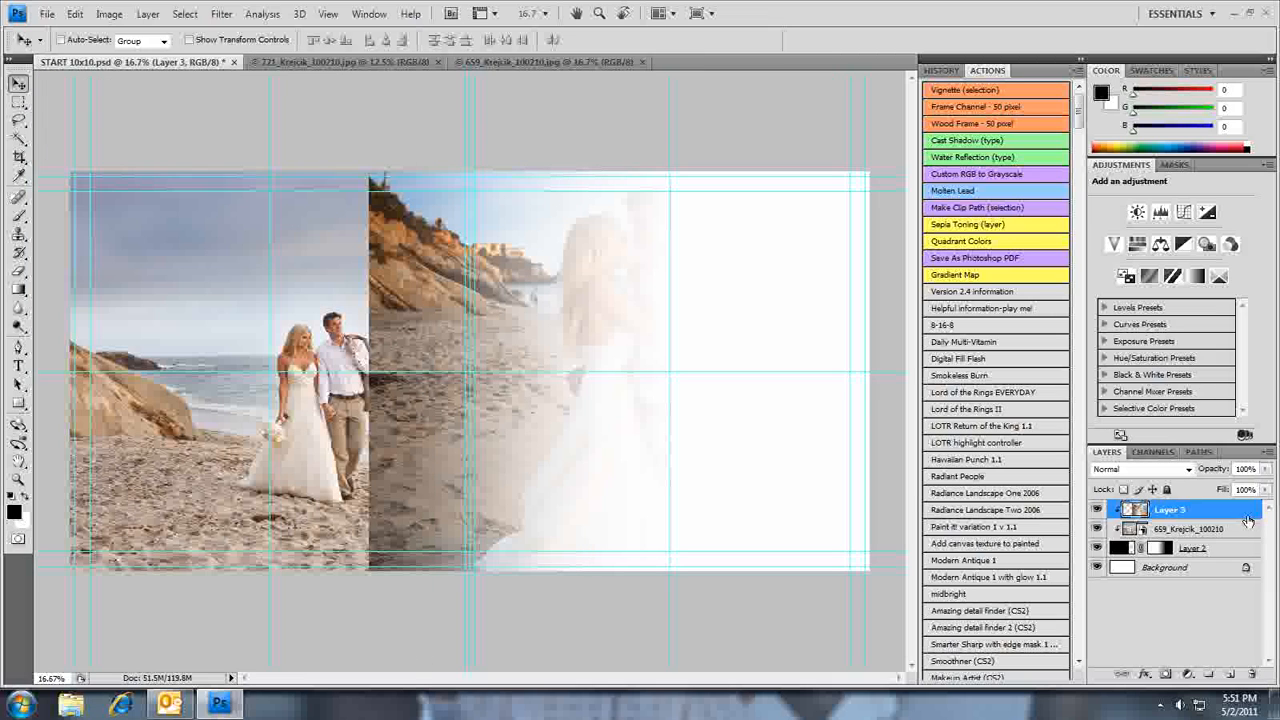
Release Layer 3 from the clipping mask, scale it to about 34.2%, and center it vertically just right of the spread's middle.
right_click(1161, 513)
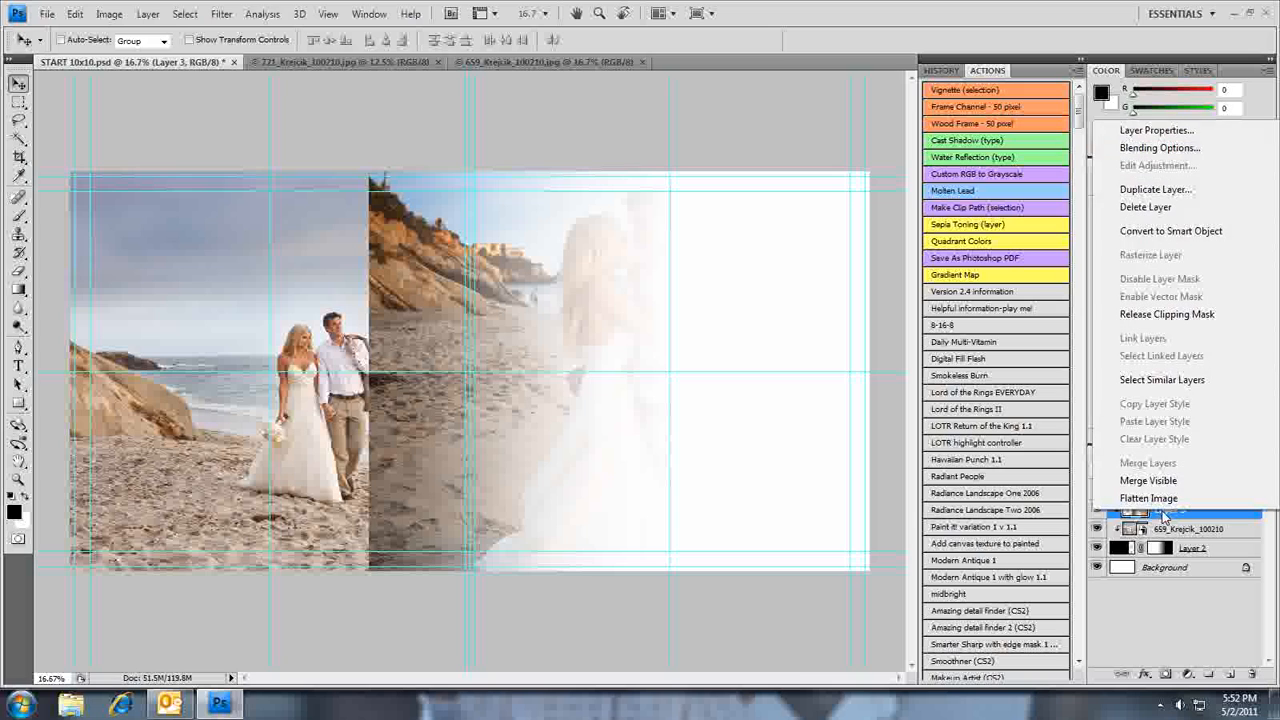
left_click(1165, 315)
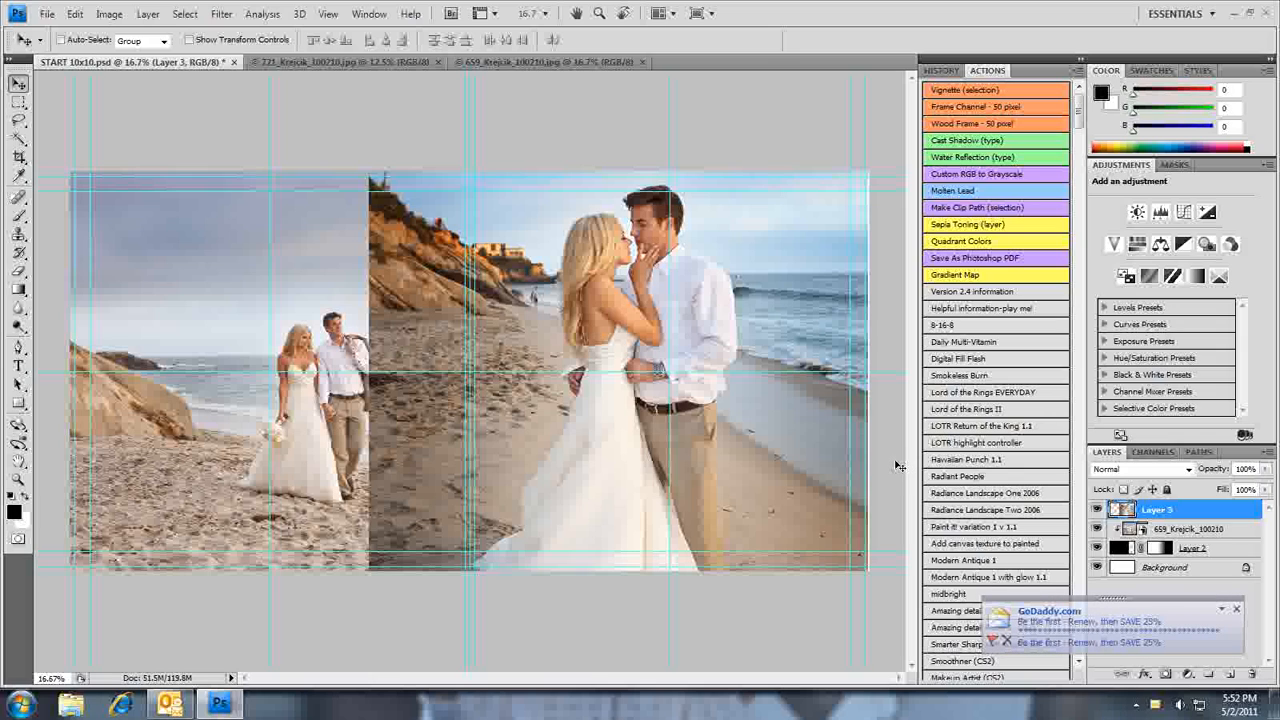
key("ctrl+t")
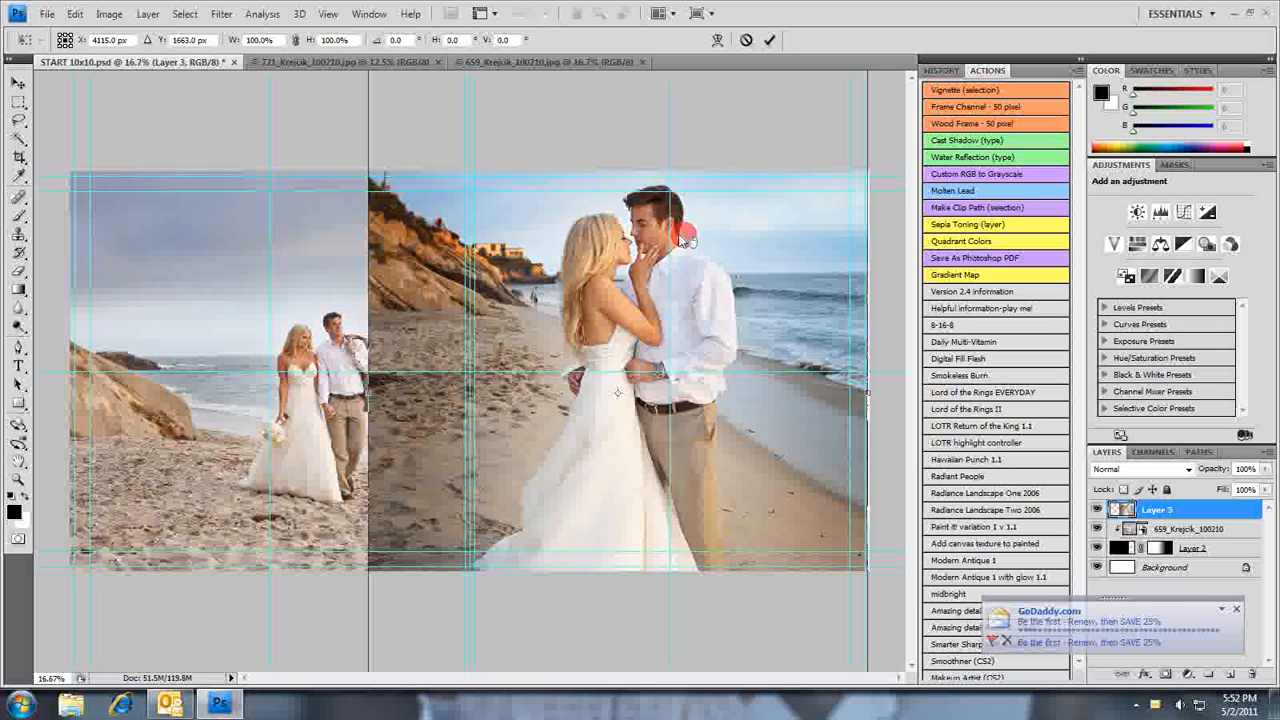
left_click_drag(590, 203, 585, 308)
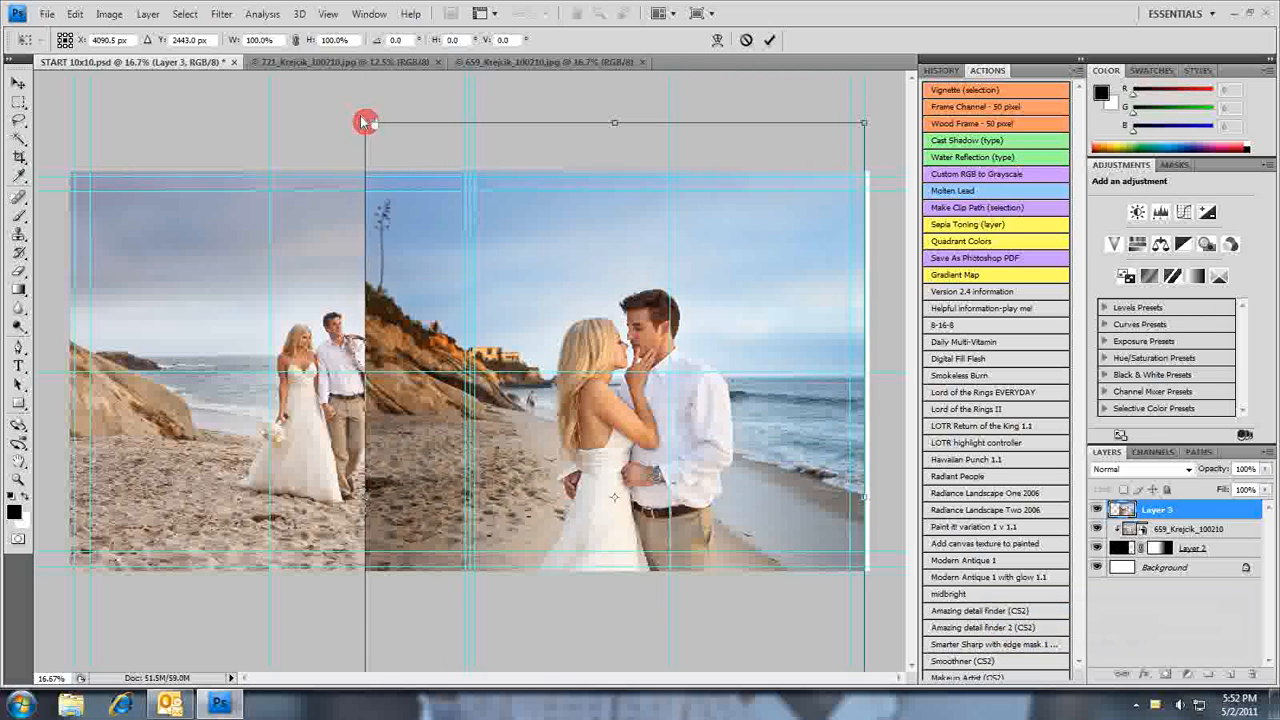
left_click_drag(365, 123, 592, 466)
left_click_drag(724, 520, 594, 272)
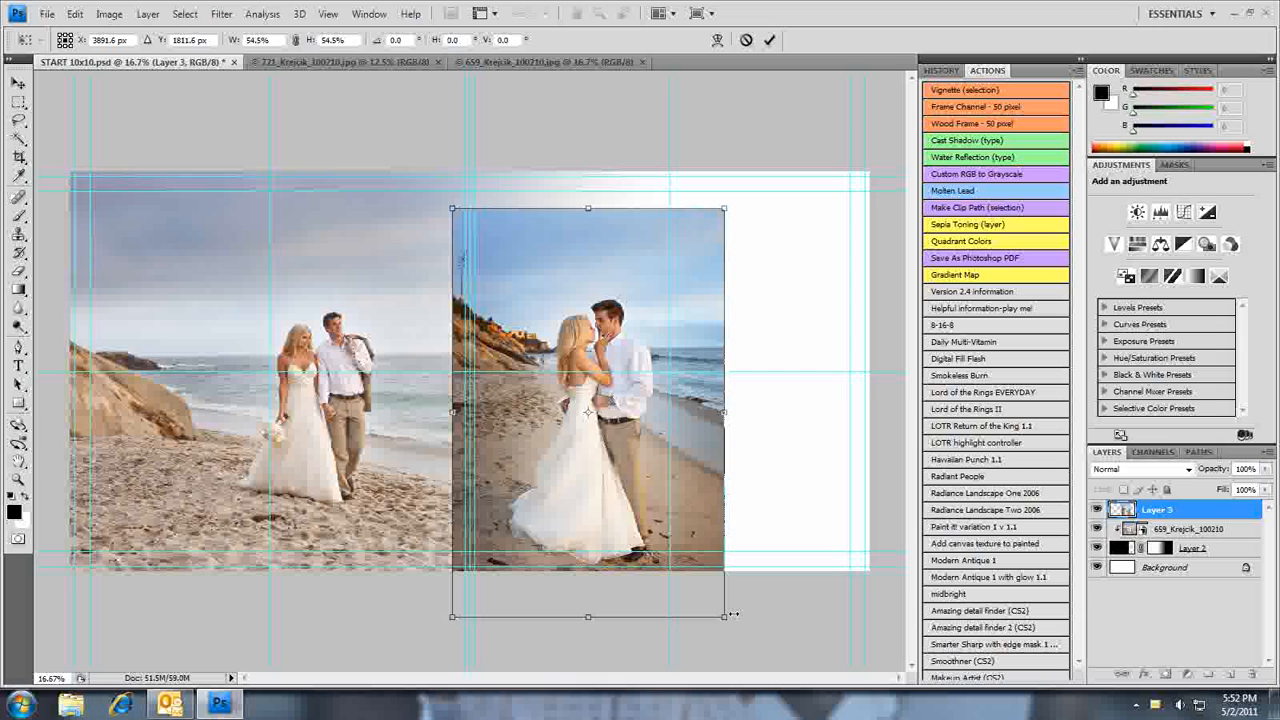
left_click_drag(732, 615, 620, 467)
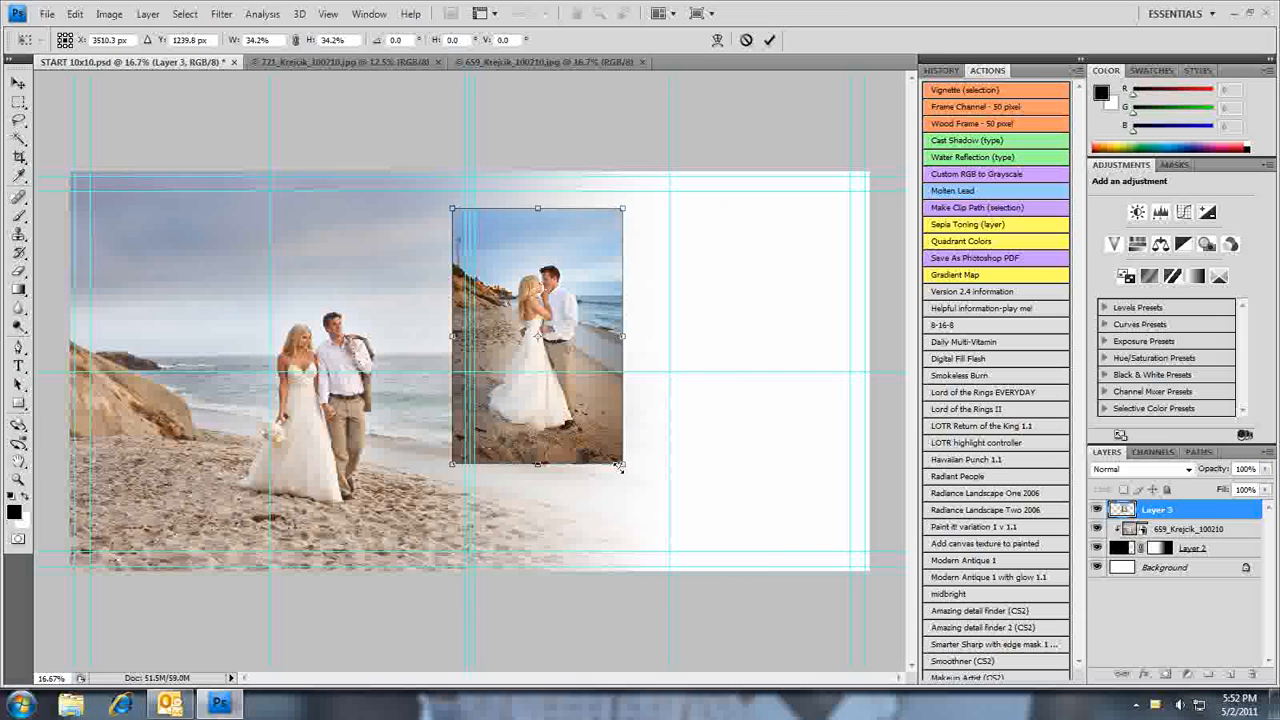
left_click_drag(593, 337, 630, 367)
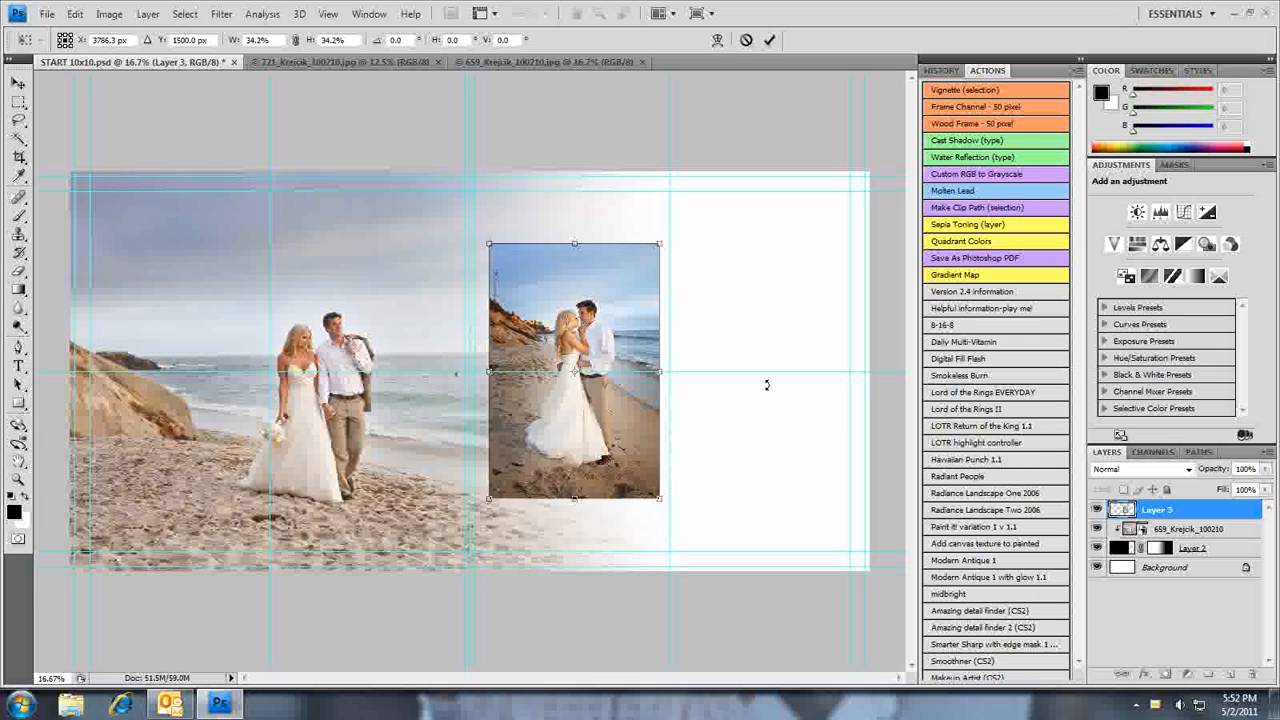
key("Return")
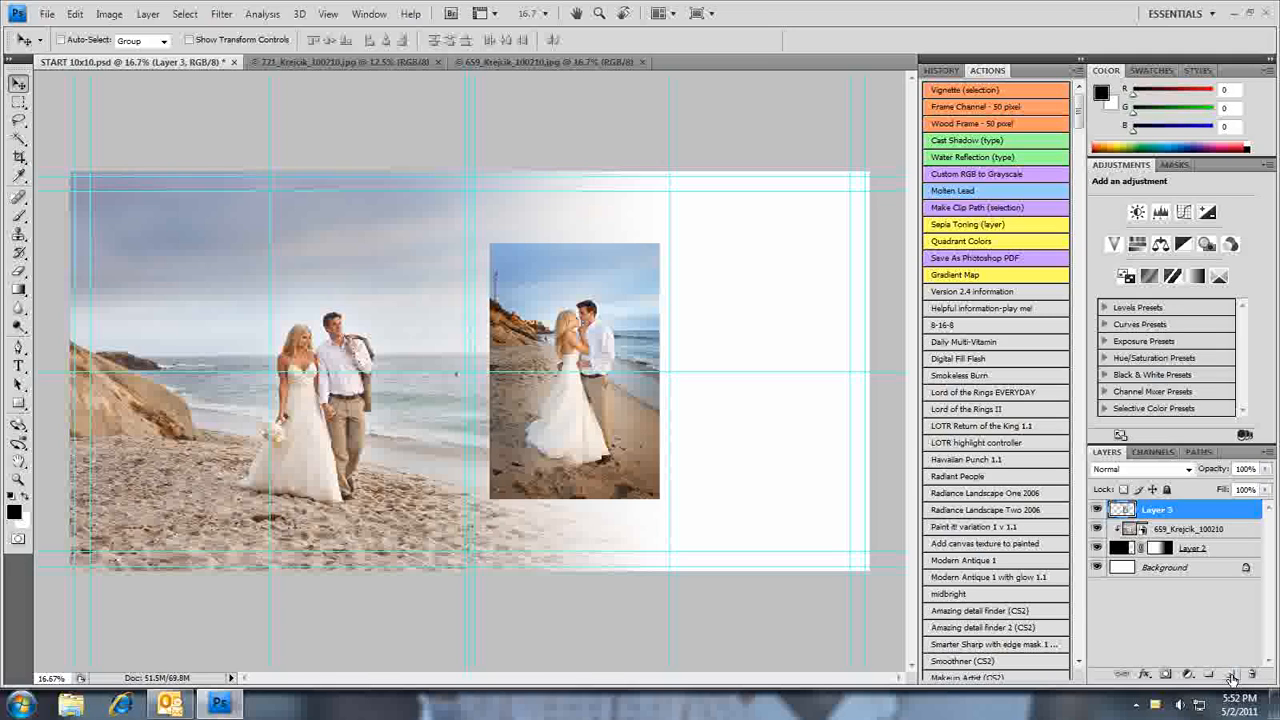
Add a new layer above Layer 3 and fill the outline of the Layer 3 photo with black on it.
left_click(1231, 676)
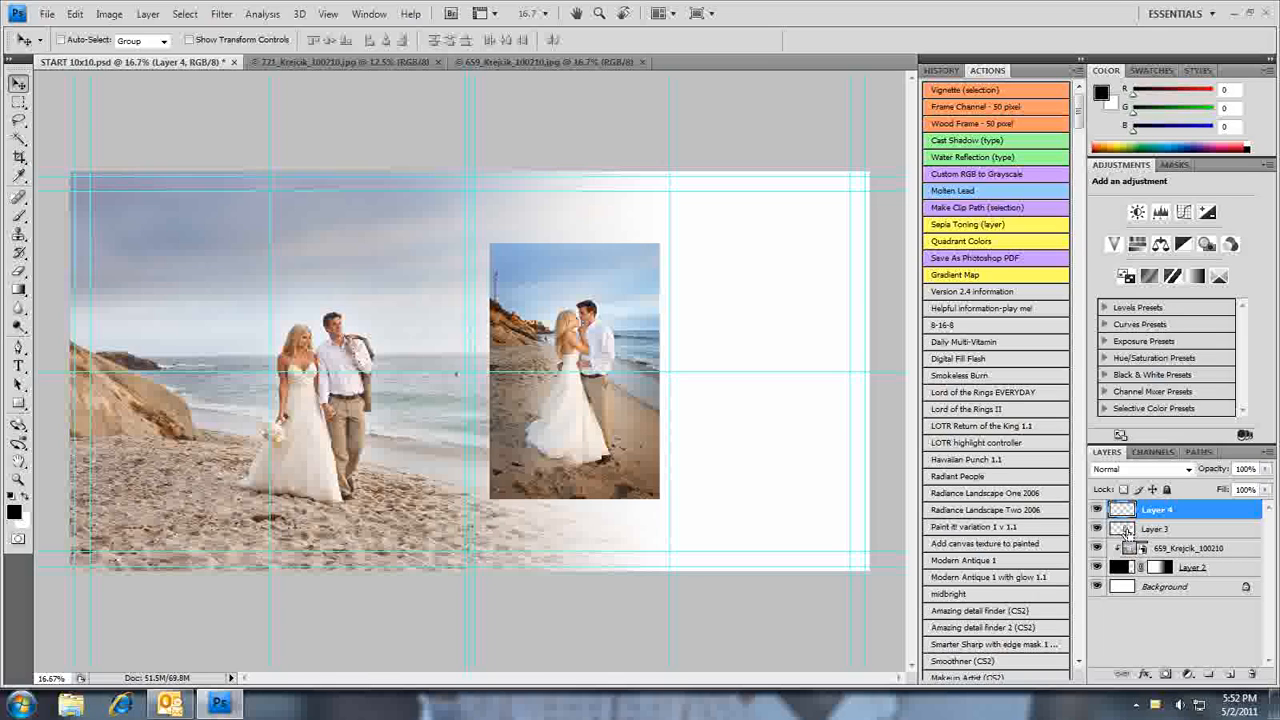
left_click(1127, 530, "ctrl")
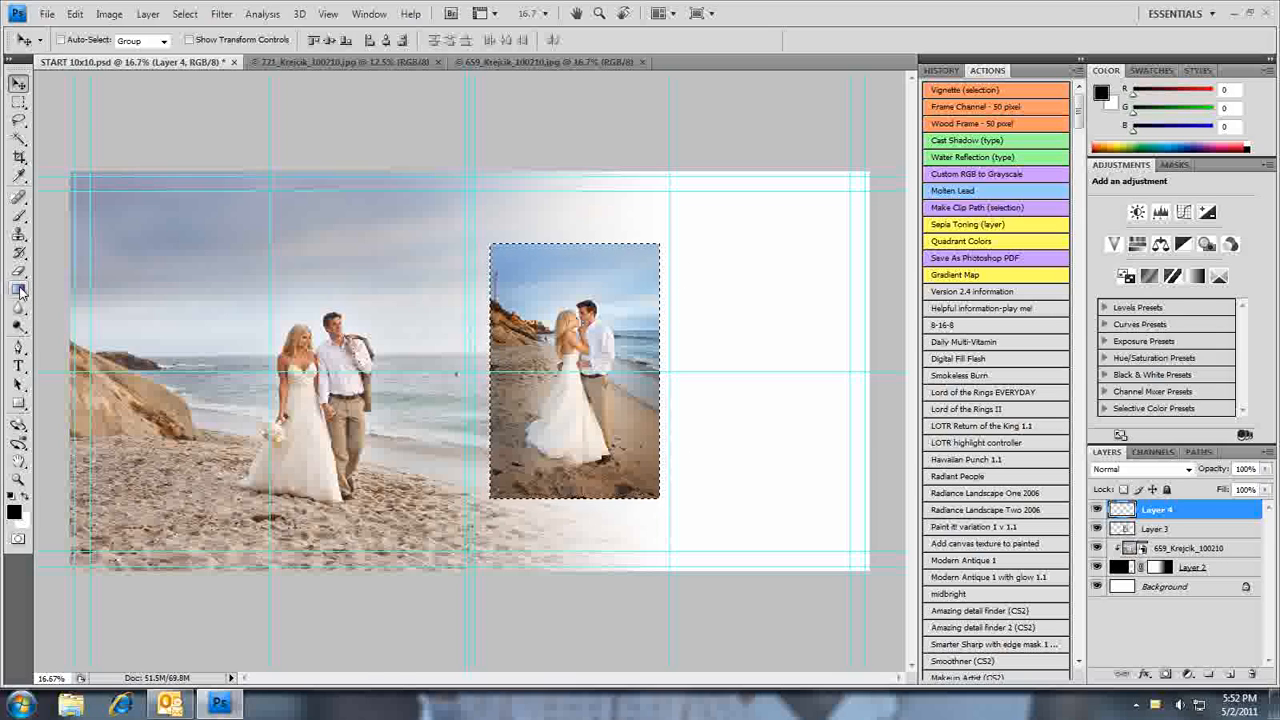
left_click_drag(18, 289, 78, 305)
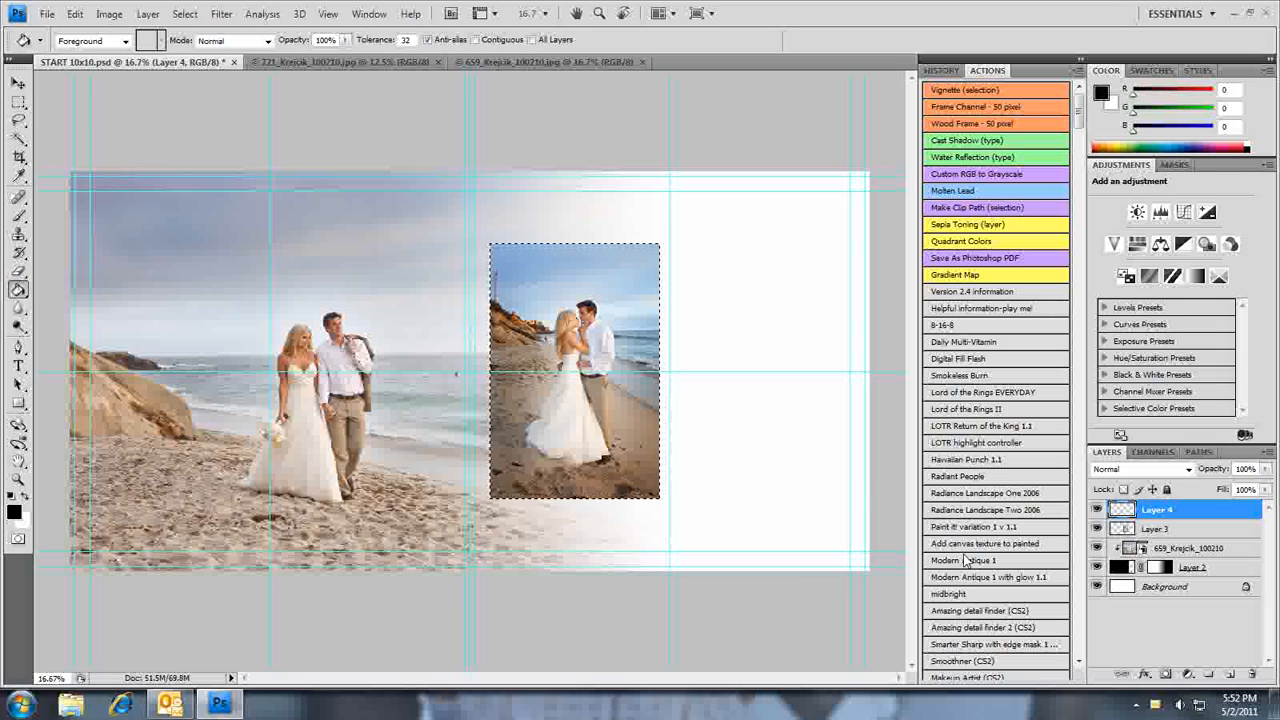
left_click(563, 401)
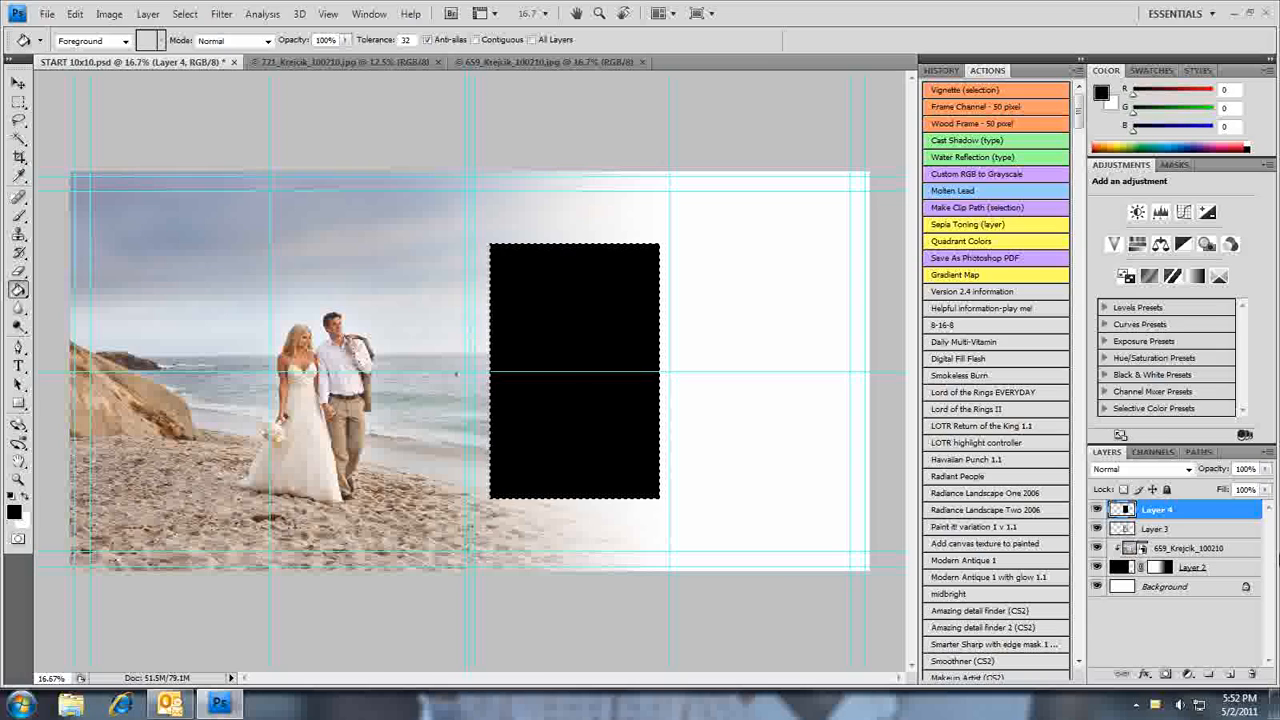
key("ctrl+d")
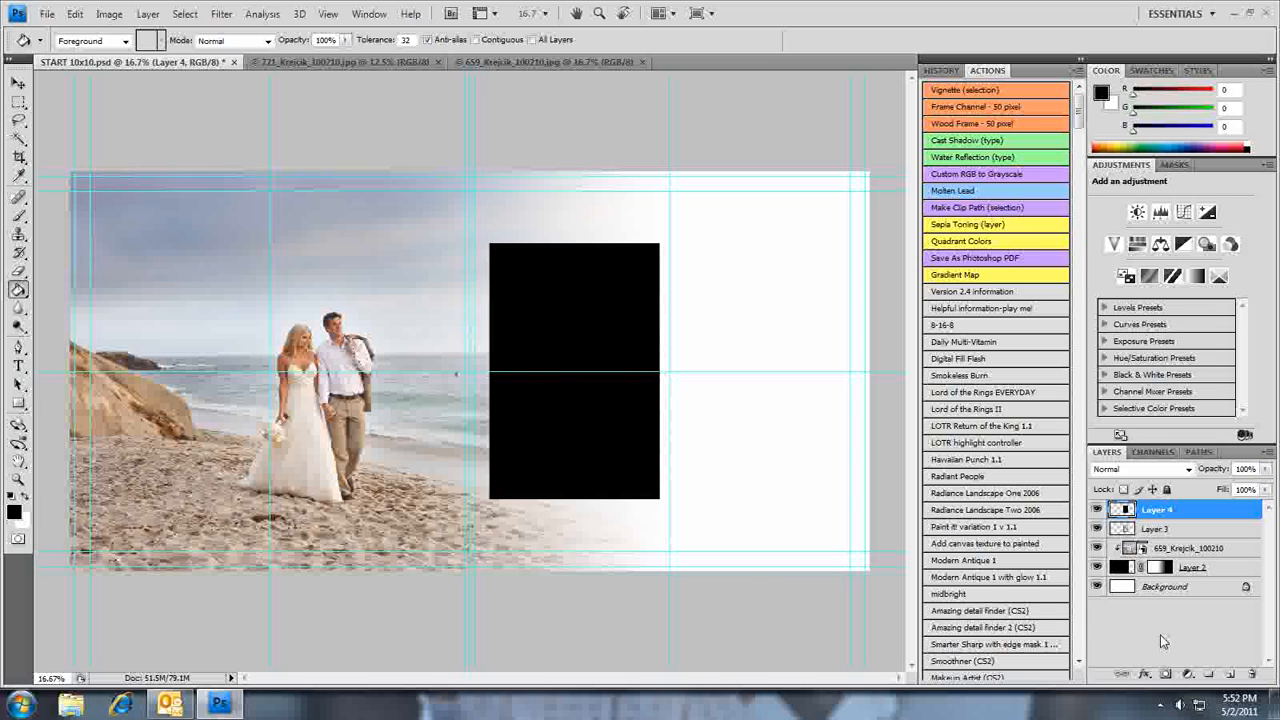
Delete the Layer 3 photo beneath the black rectangle and make Layer 4 active.
left_click(1160, 529)
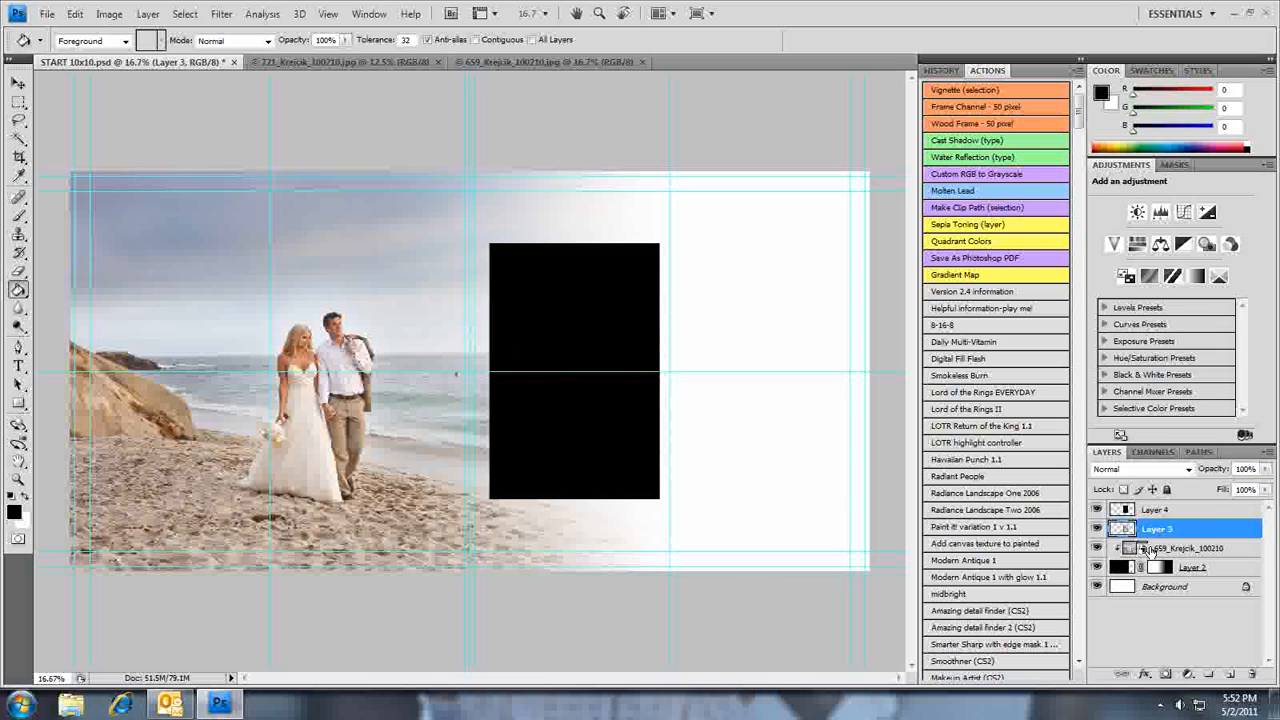
left_click_drag(1200, 533, 1253, 674)
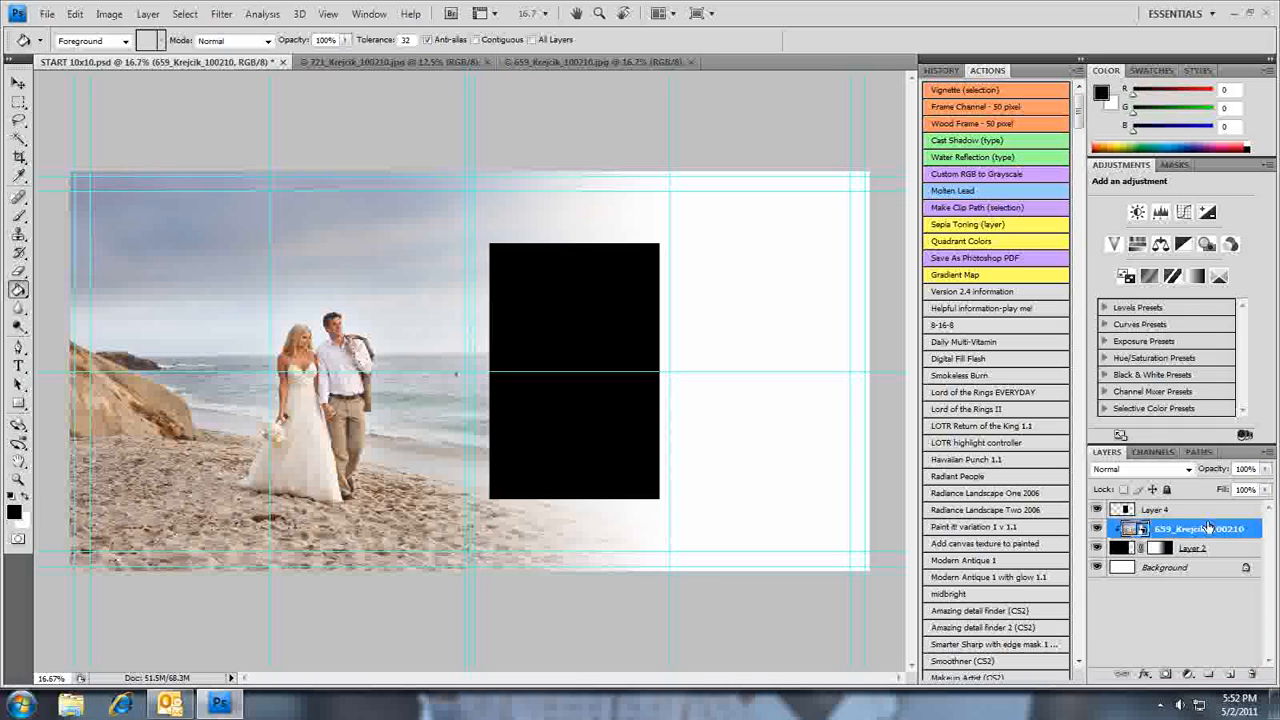
left_click(1157, 510)
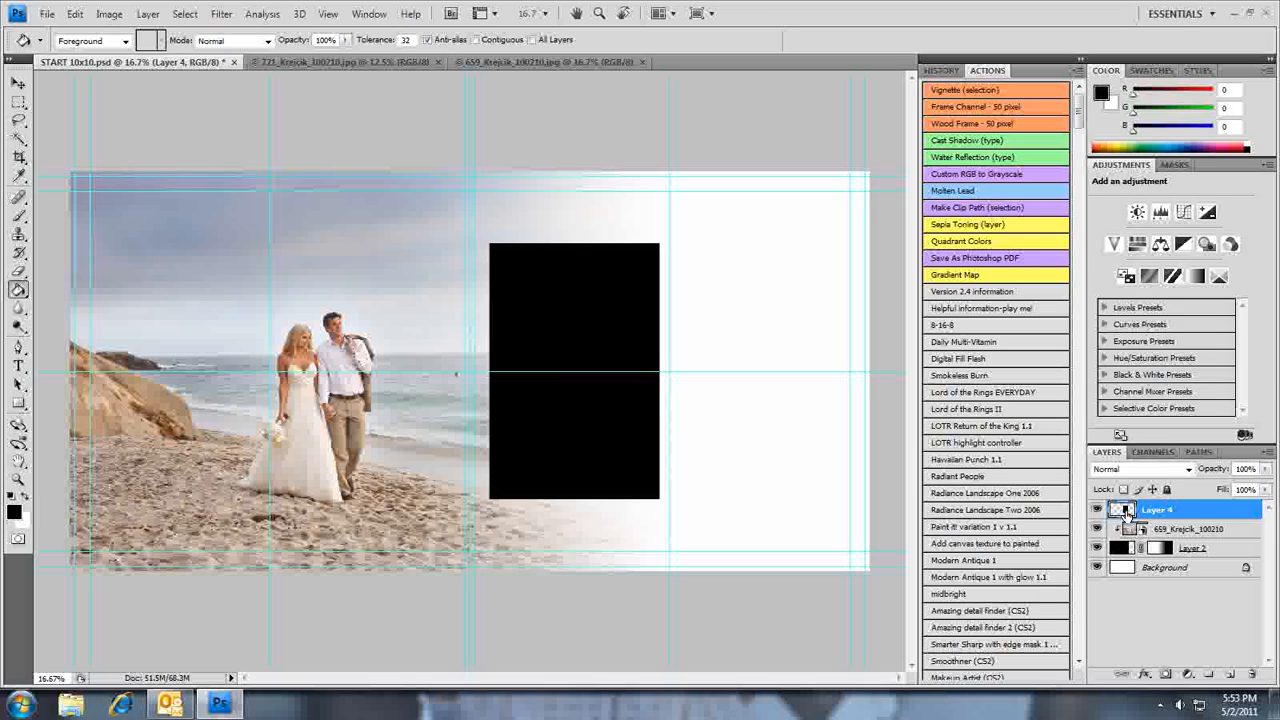
Place the vertical 715 photo from the FOR SCREEENCAST folder into the spread above Layer 4.
left_click(47, 14)
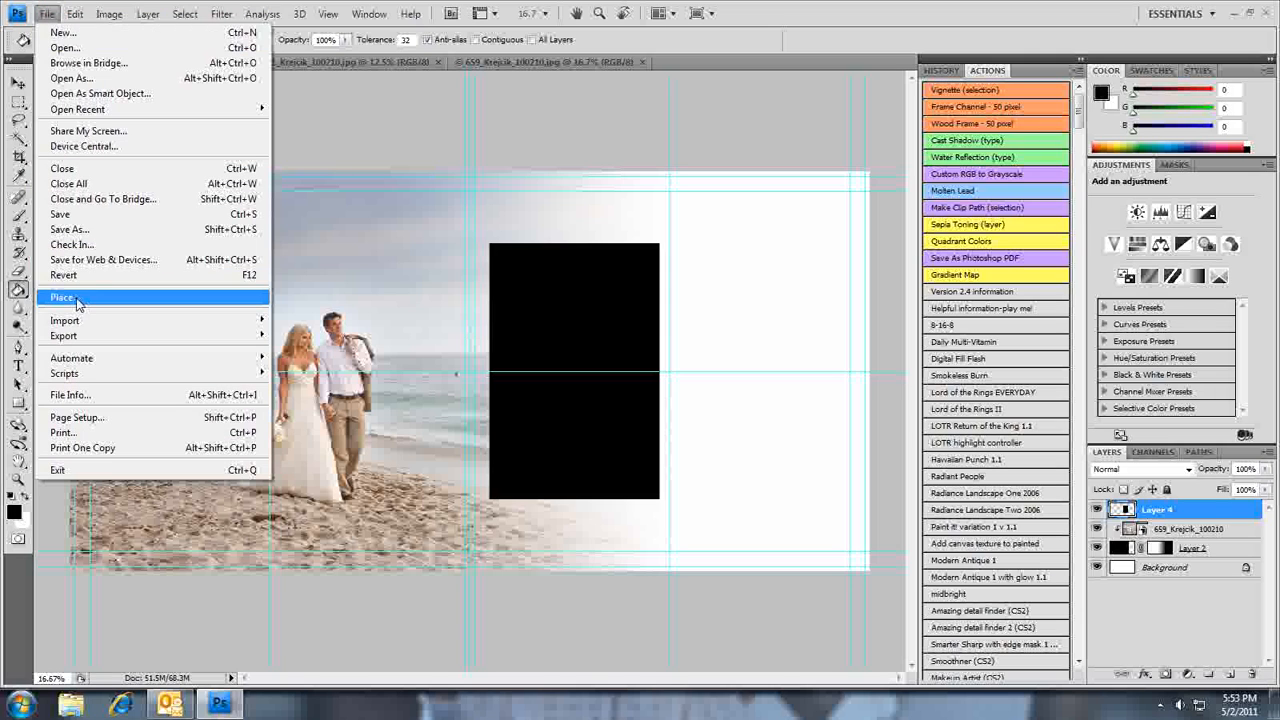
left_click(77, 299)
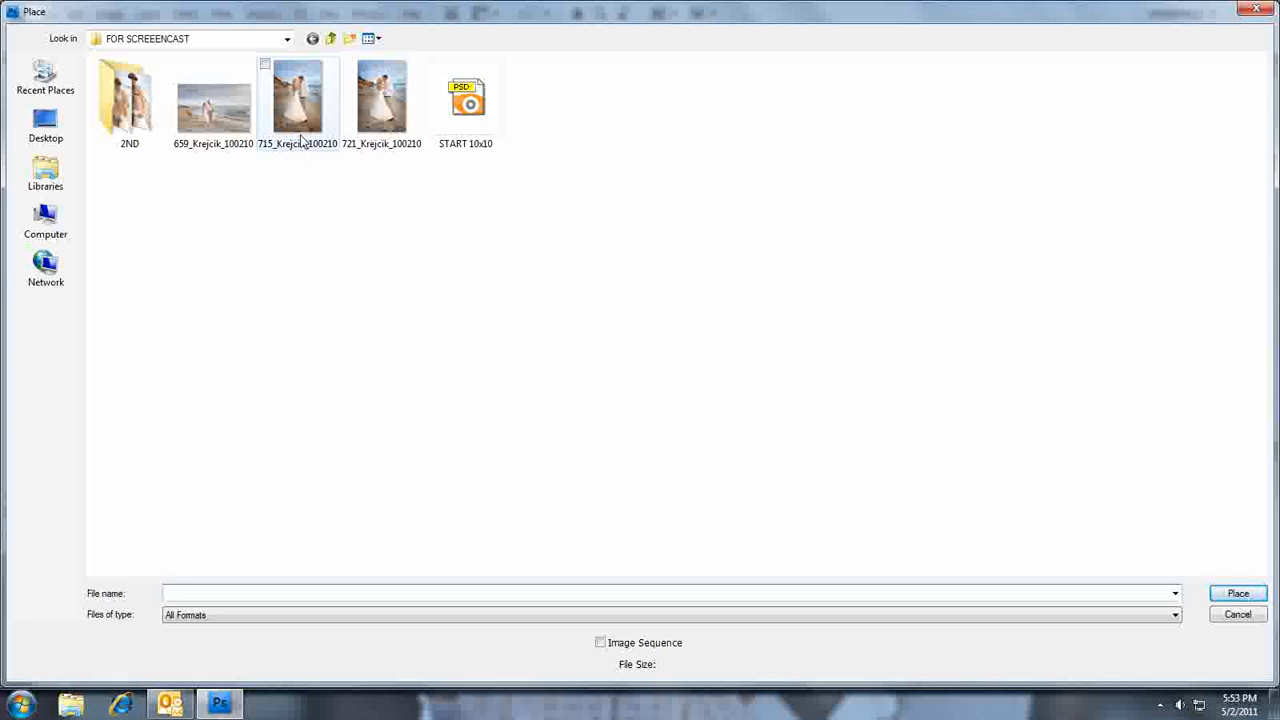
left_click(299, 133)
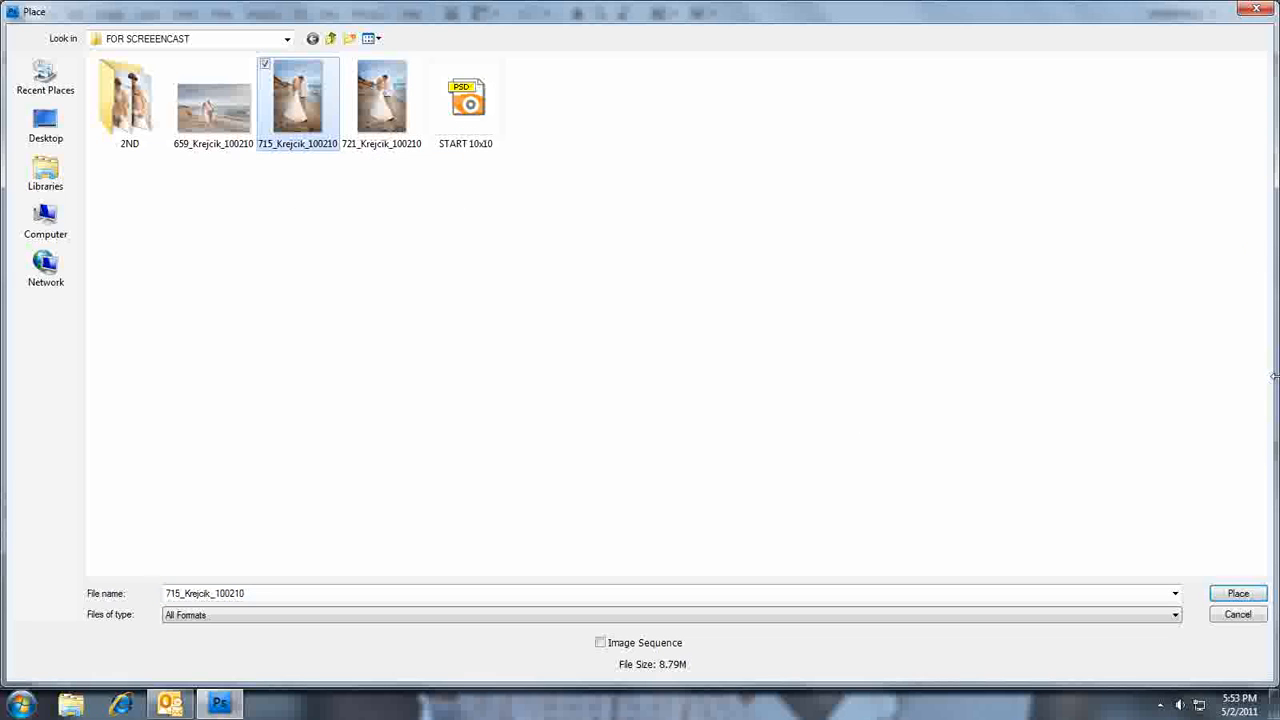
left_click(1238, 595)
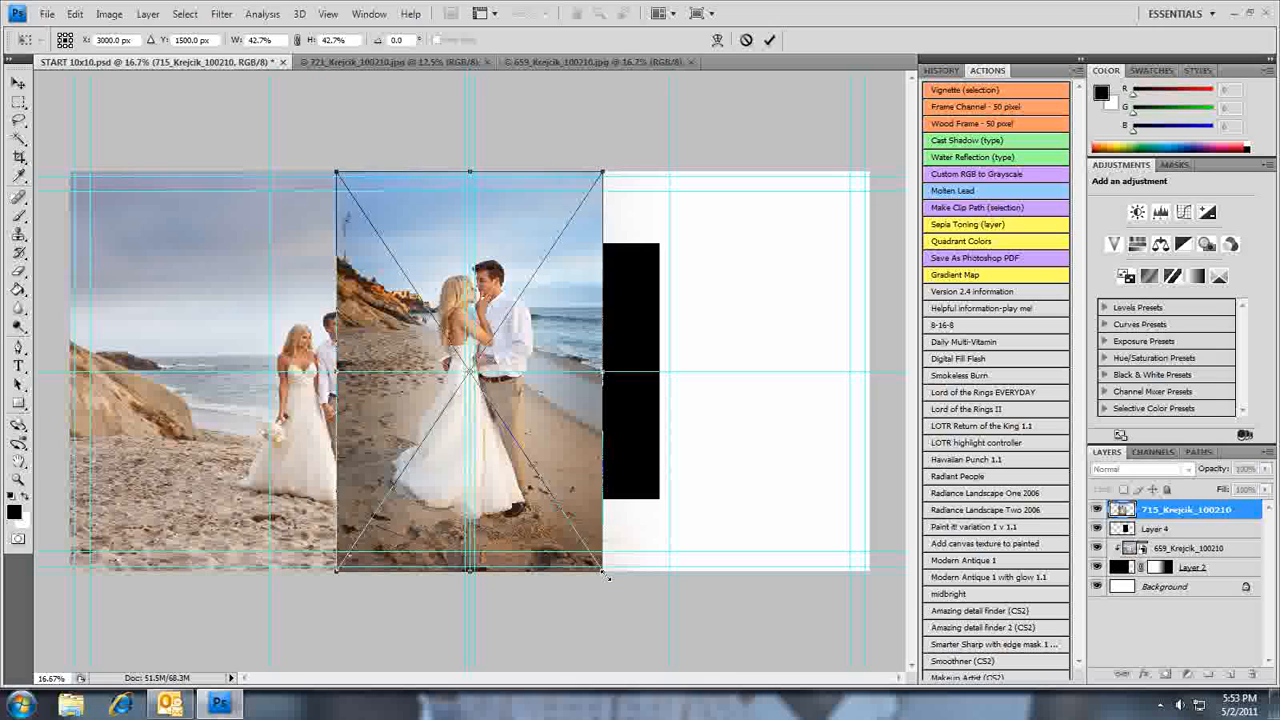
Scale the 715 photo down to just cover the black rectangle, clip it to Layer 4, and make Layer 4 active.
left_click_drag(602, 572, 500, 417)
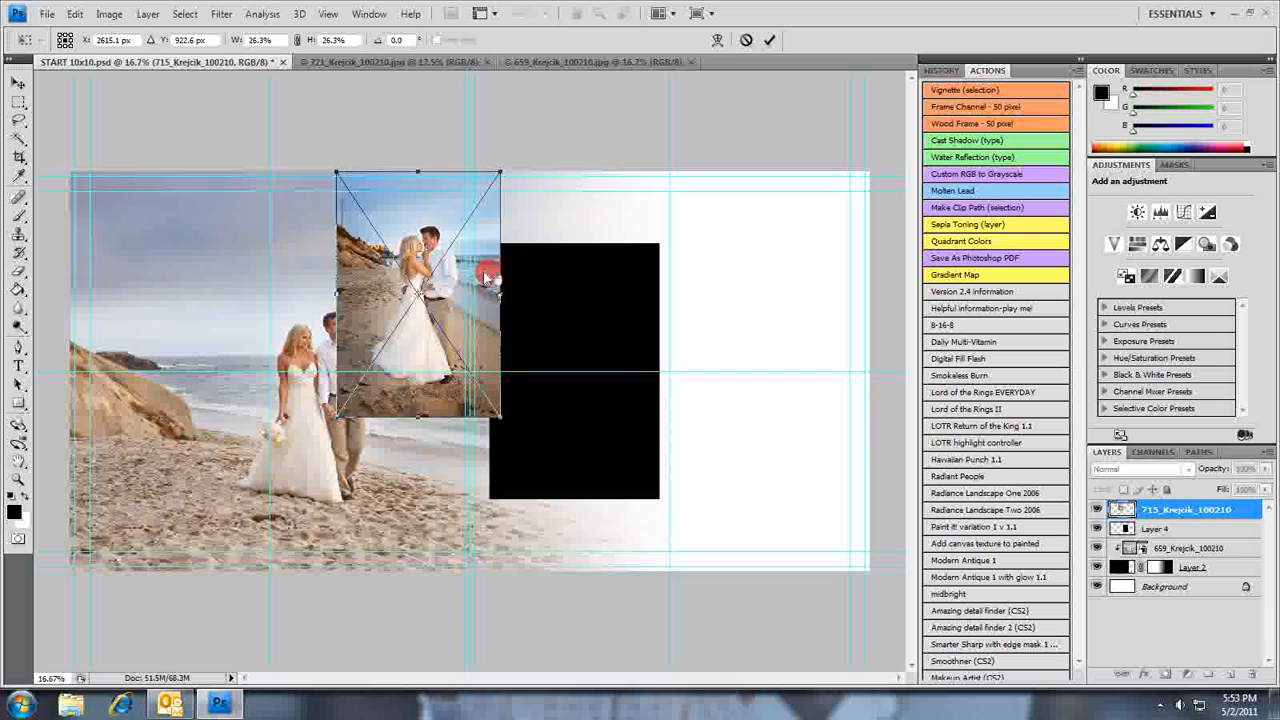
left_click_drag(491, 270, 643, 341)
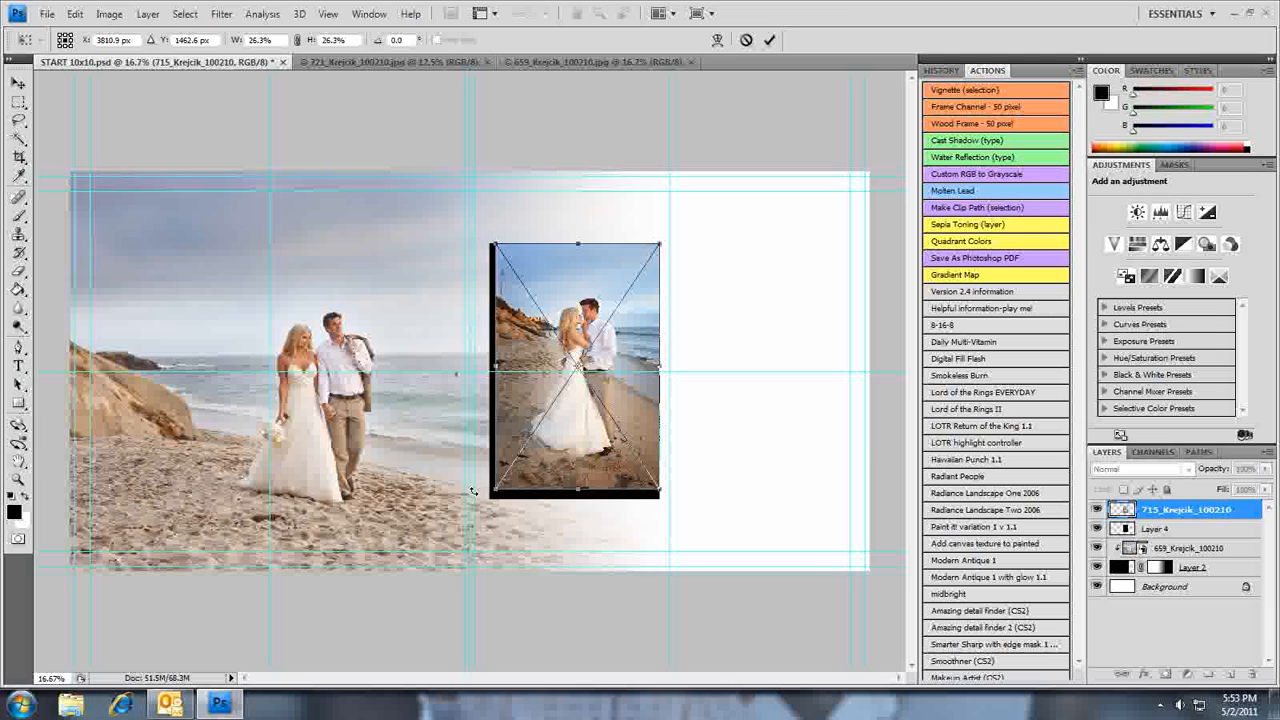
mouse_move(494, 493)
left_mouse_down()
mouse_move(484, 498)
mouse_move(496, 512)
mouse_move(483, 504)
left_mouse_up()
key("Return")
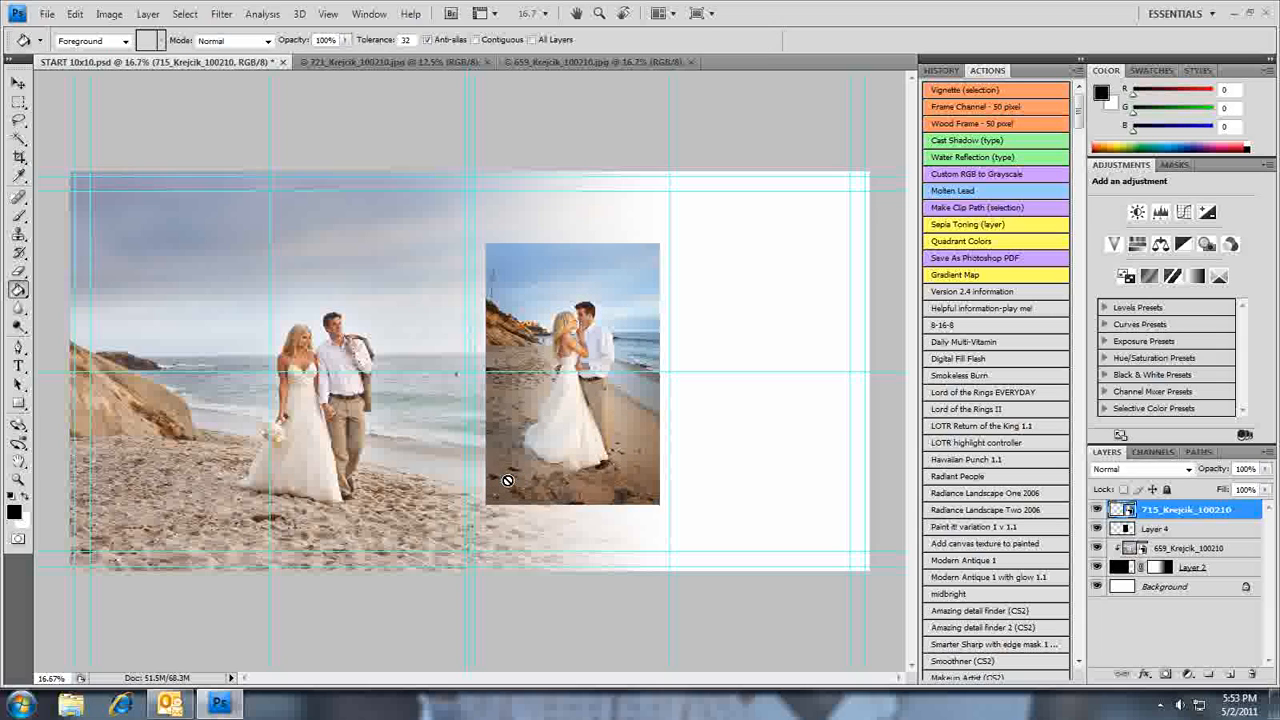
key("ctrl+alt+g")
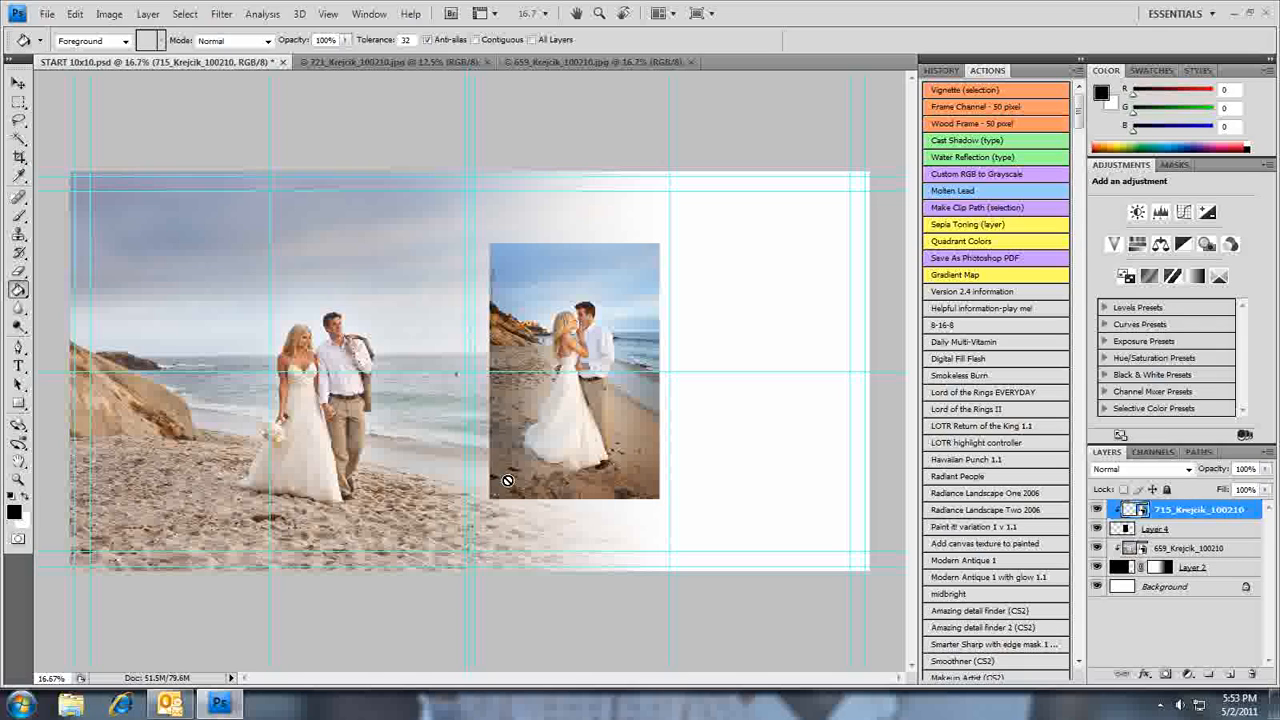
left_click(1170, 530)
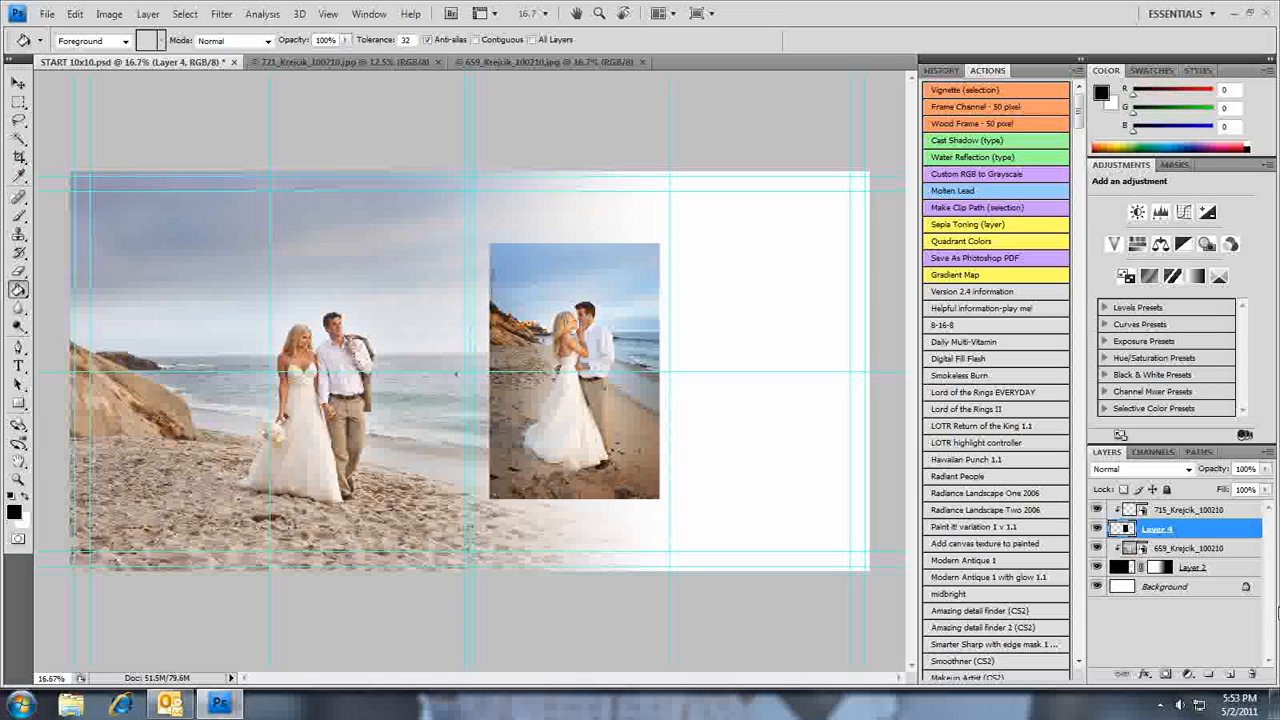
View the open 659 and 721 photo documents, return to the START 10x10 spread, and dismiss the performance notification.
left_click(516, 63)
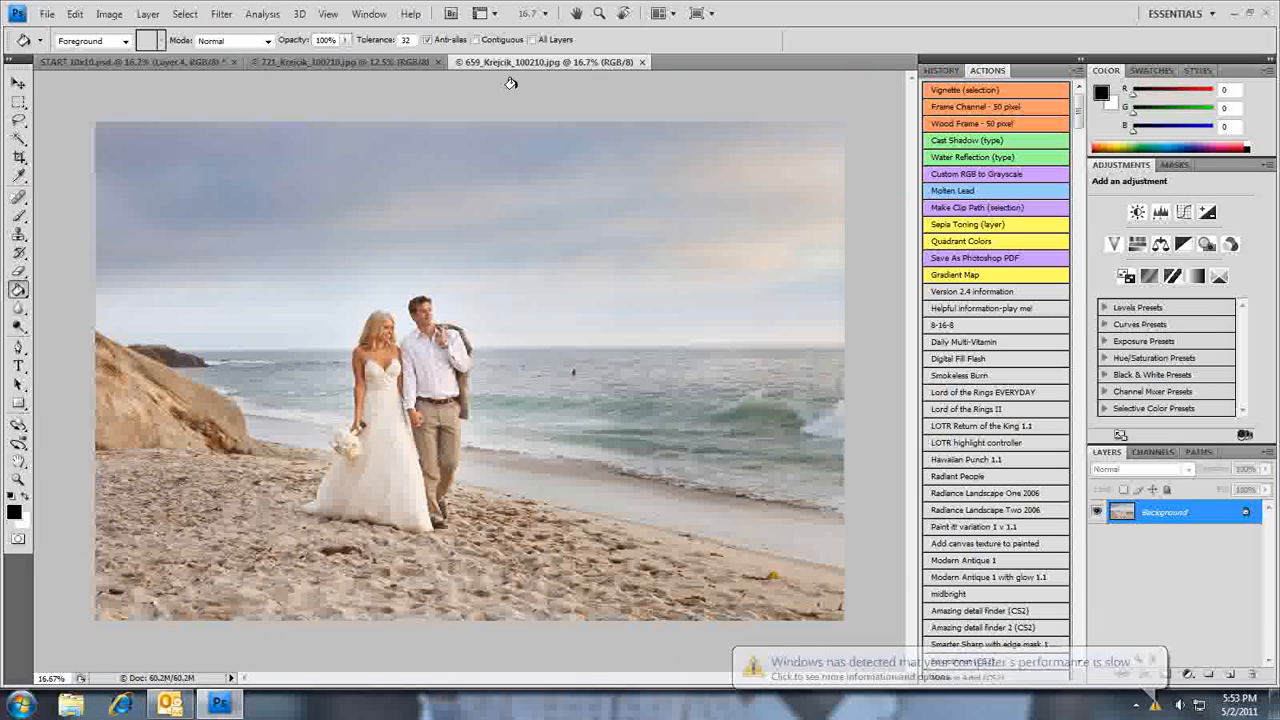
left_click(296, 63)
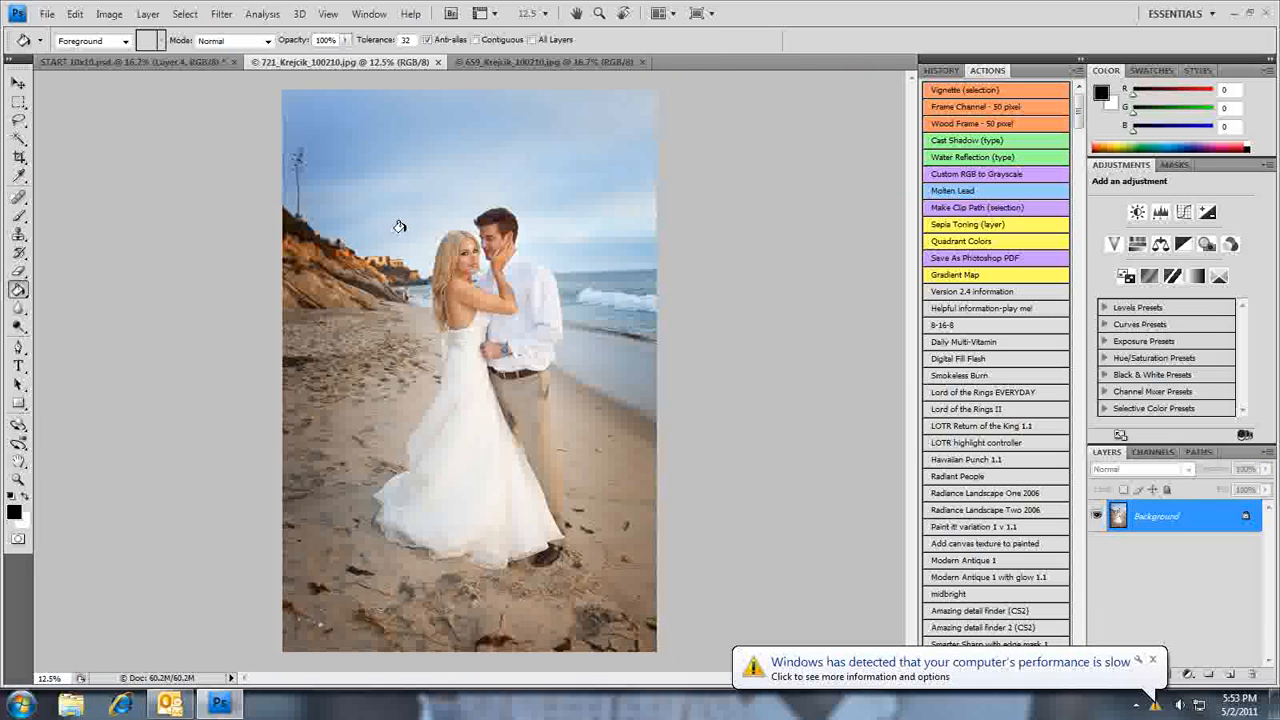
left_click(63, 61)
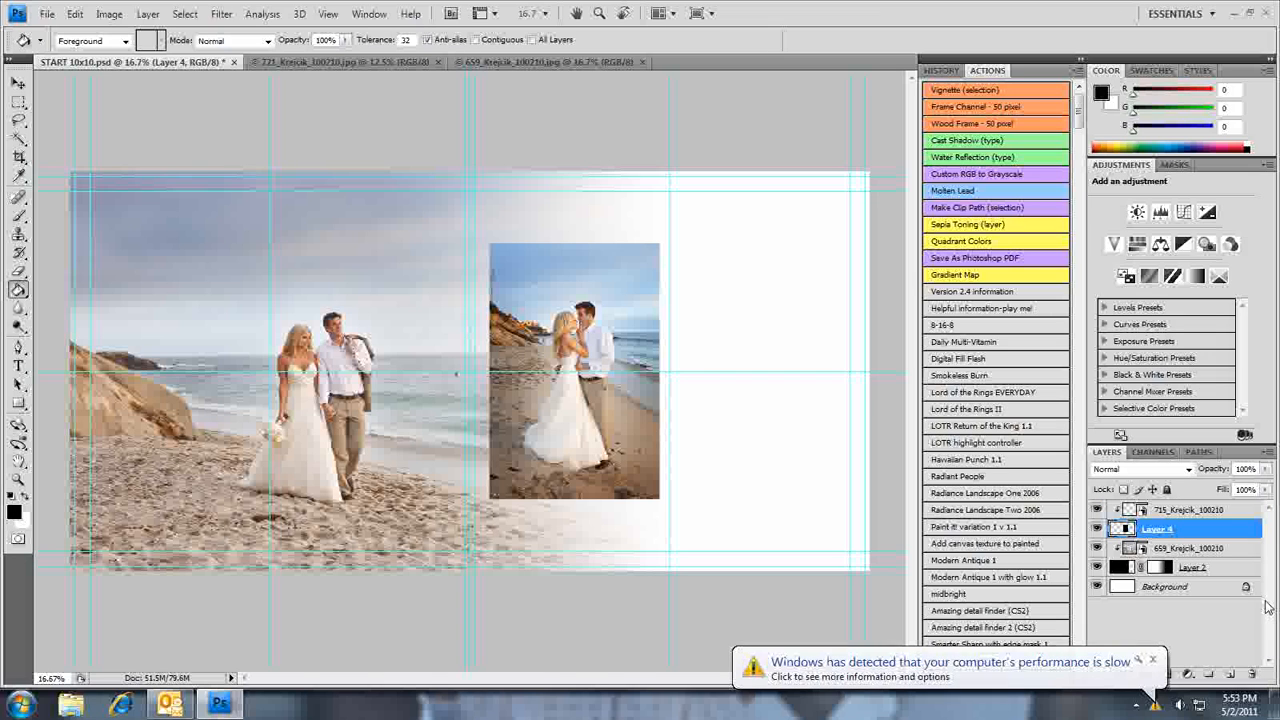
left_click(1152, 660)
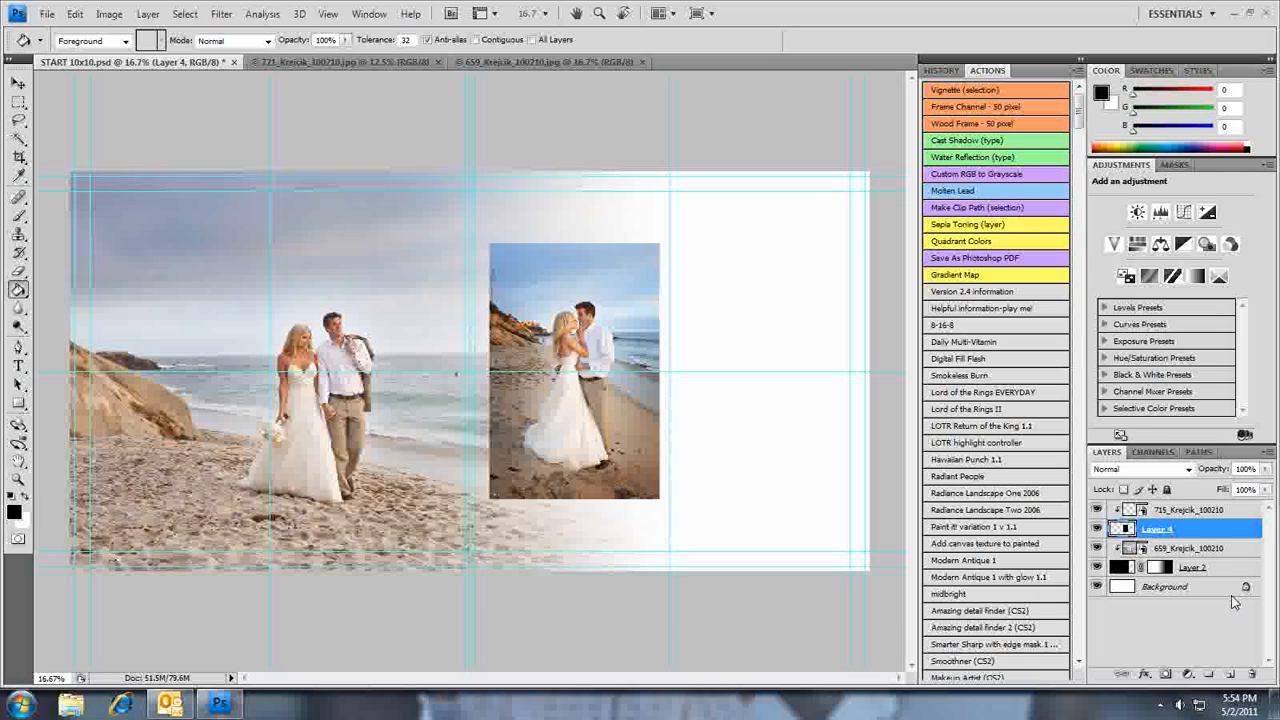
Duplicate Layer 4 above the 715 photo layer and move the copied black rectangle rightward, leaving a narrow gap beside the photo.
key("ctrl+j")
left_click_drag(1155, 533, 1162, 506)
left_click(1180, 530)
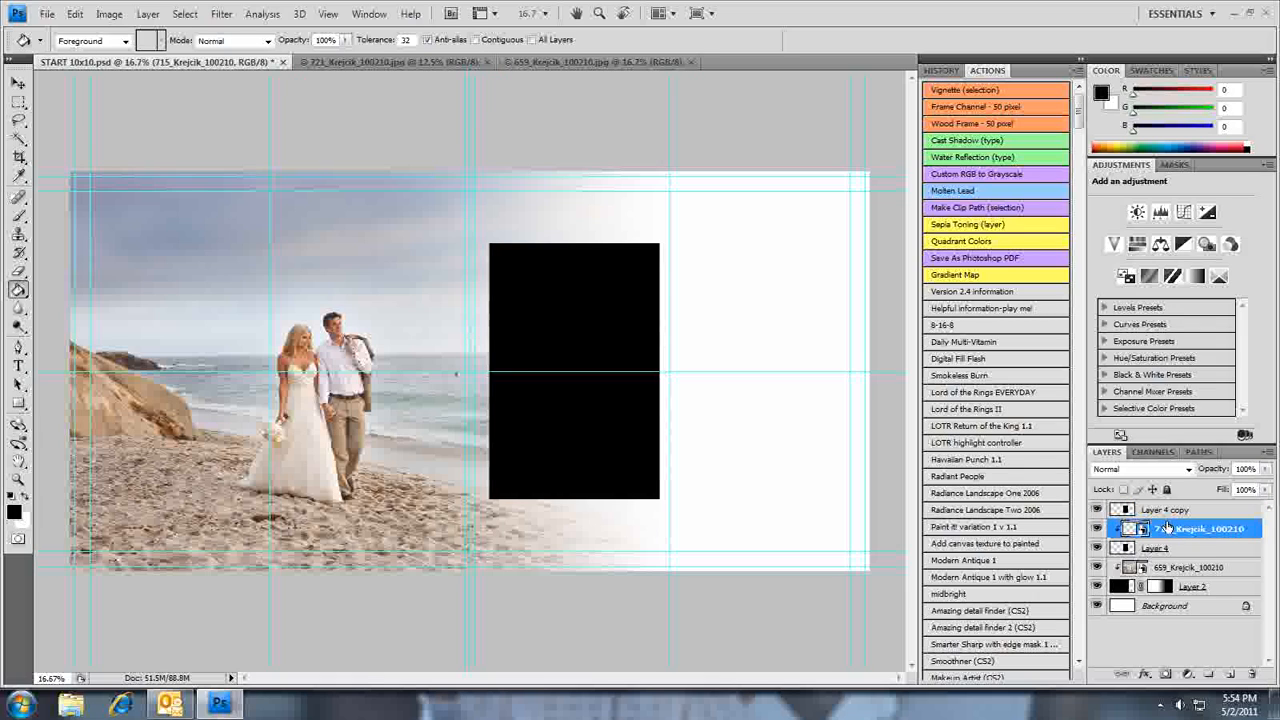
left_click(1166, 511)
left_click(20, 82)
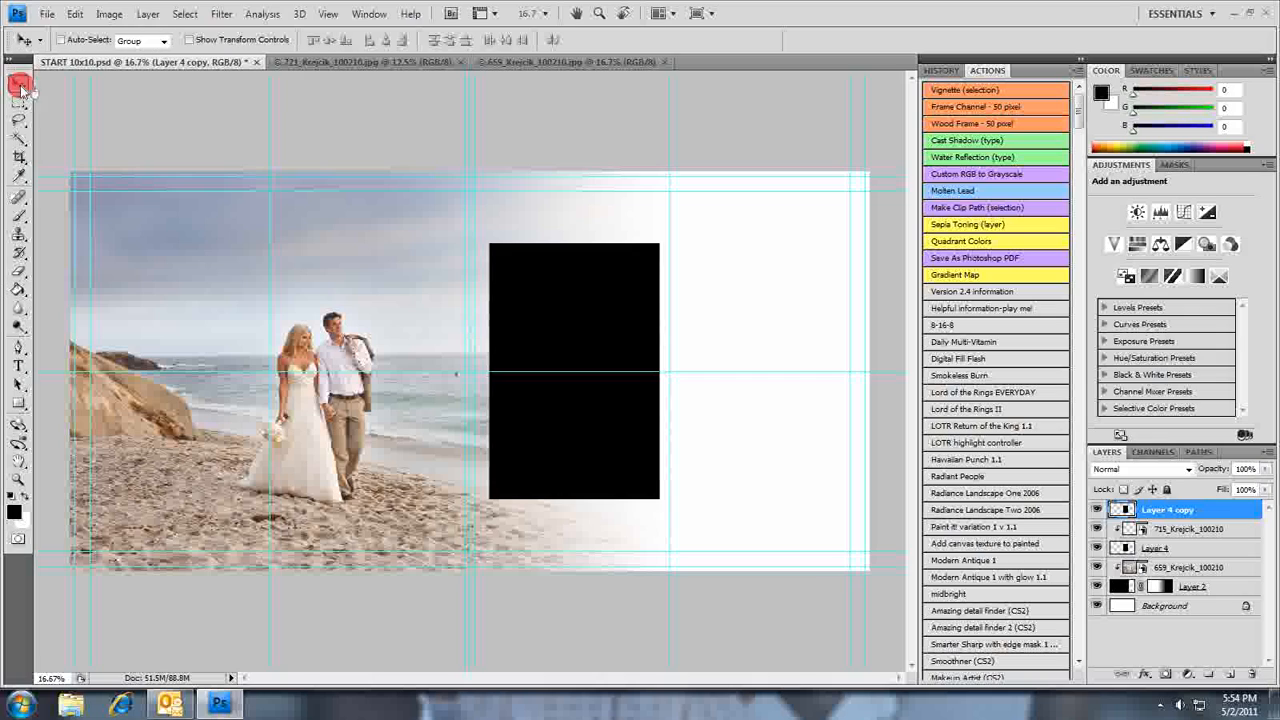
left_click_drag(557, 318, 745, 317)
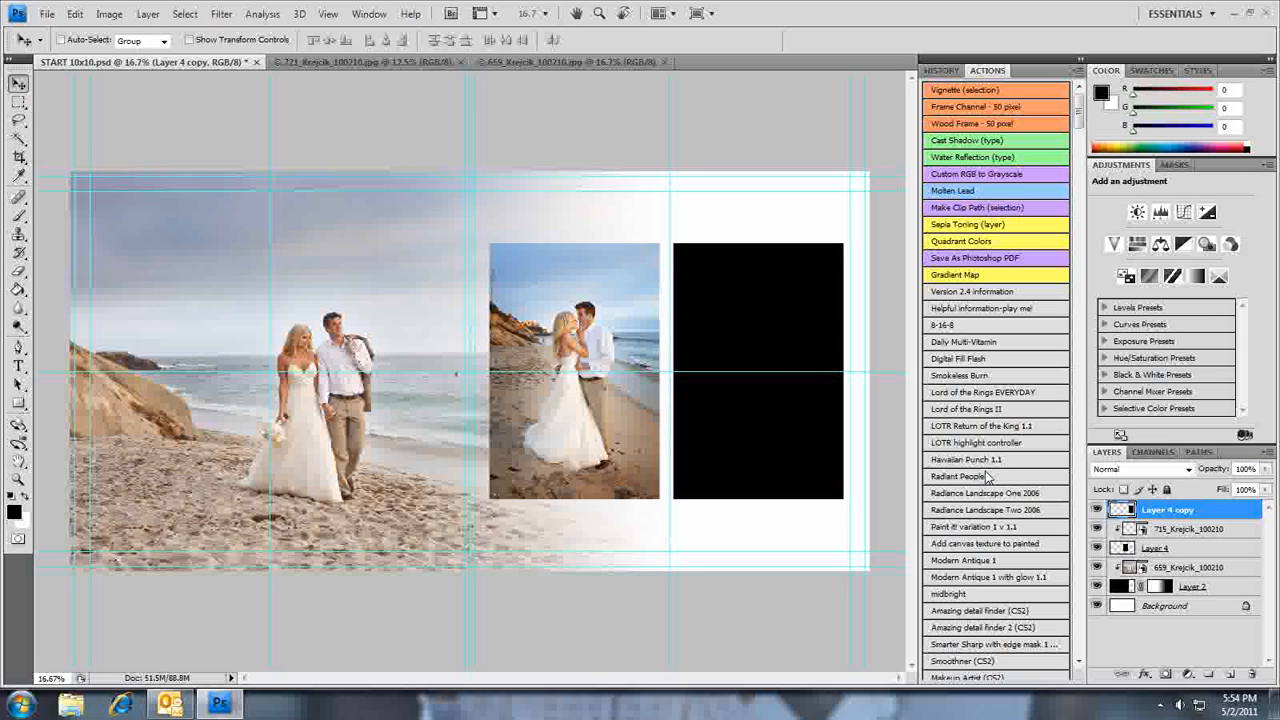
Place the vertical 721 photo from the FOR SCREEENCAST folder into the spread above Layer 4 copy.
left_click(47, 14)
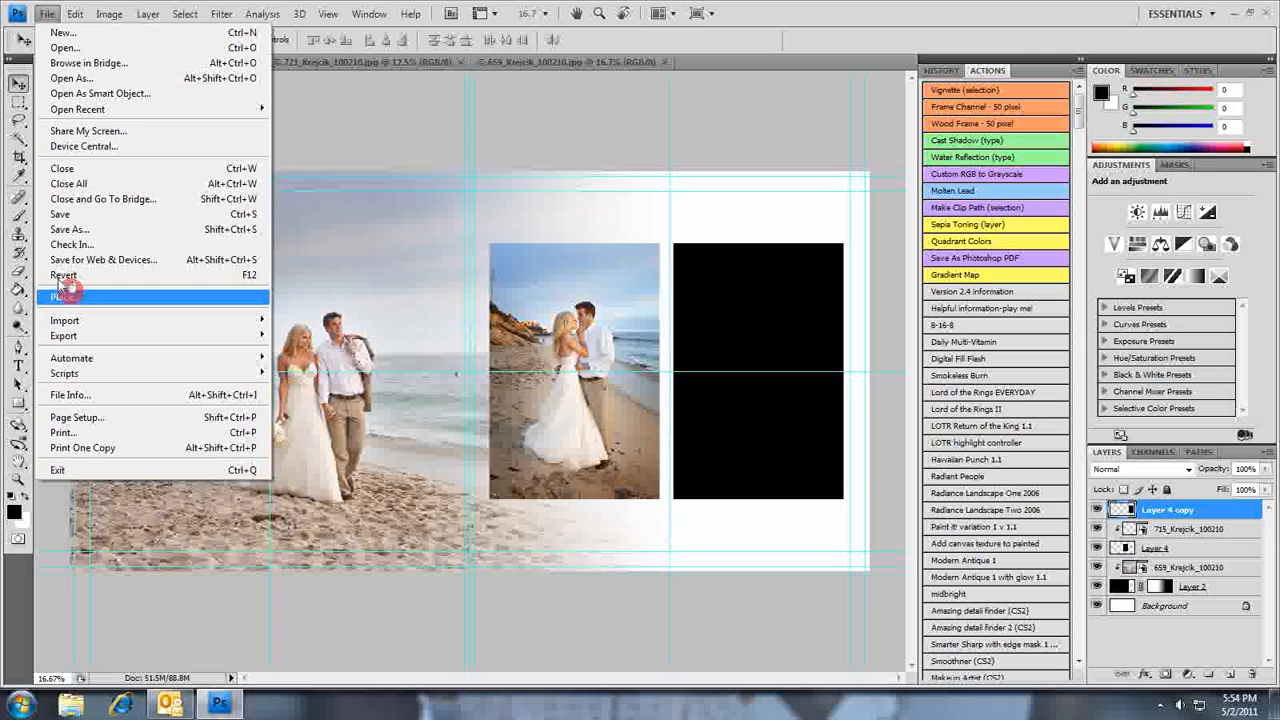
left_click(70, 297)
left_click(380, 138)
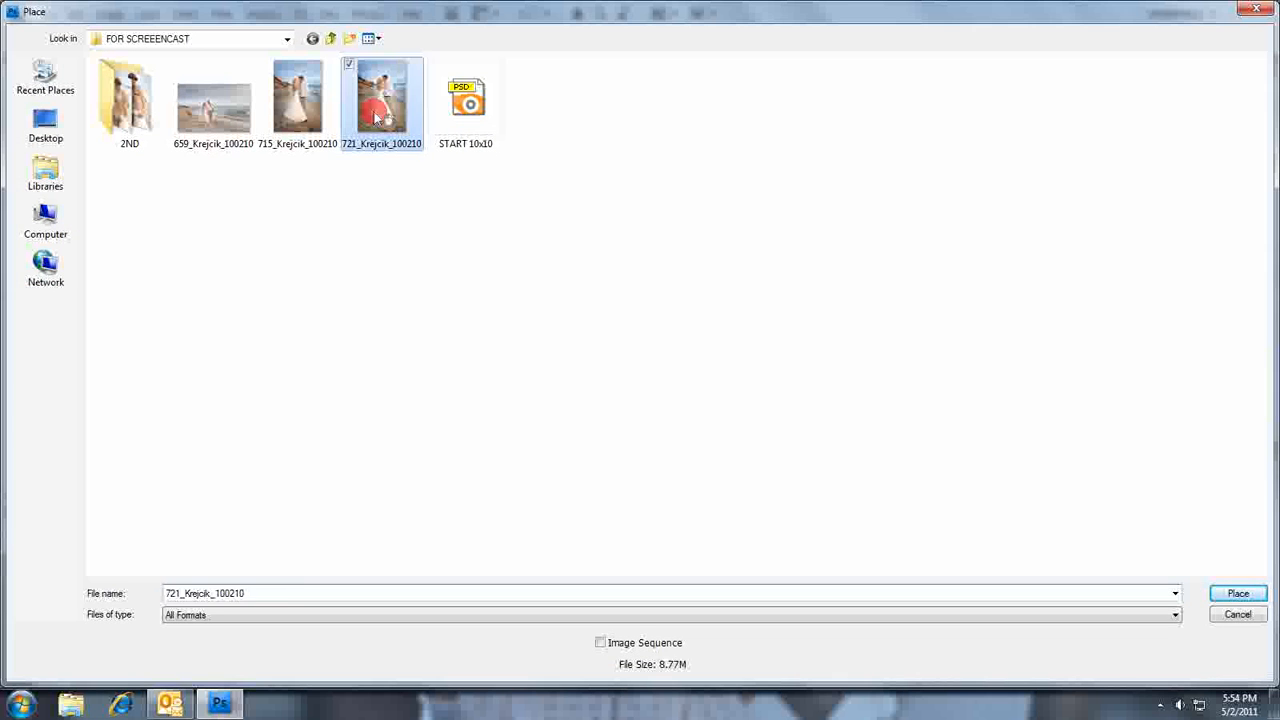
left_click(1236, 594)
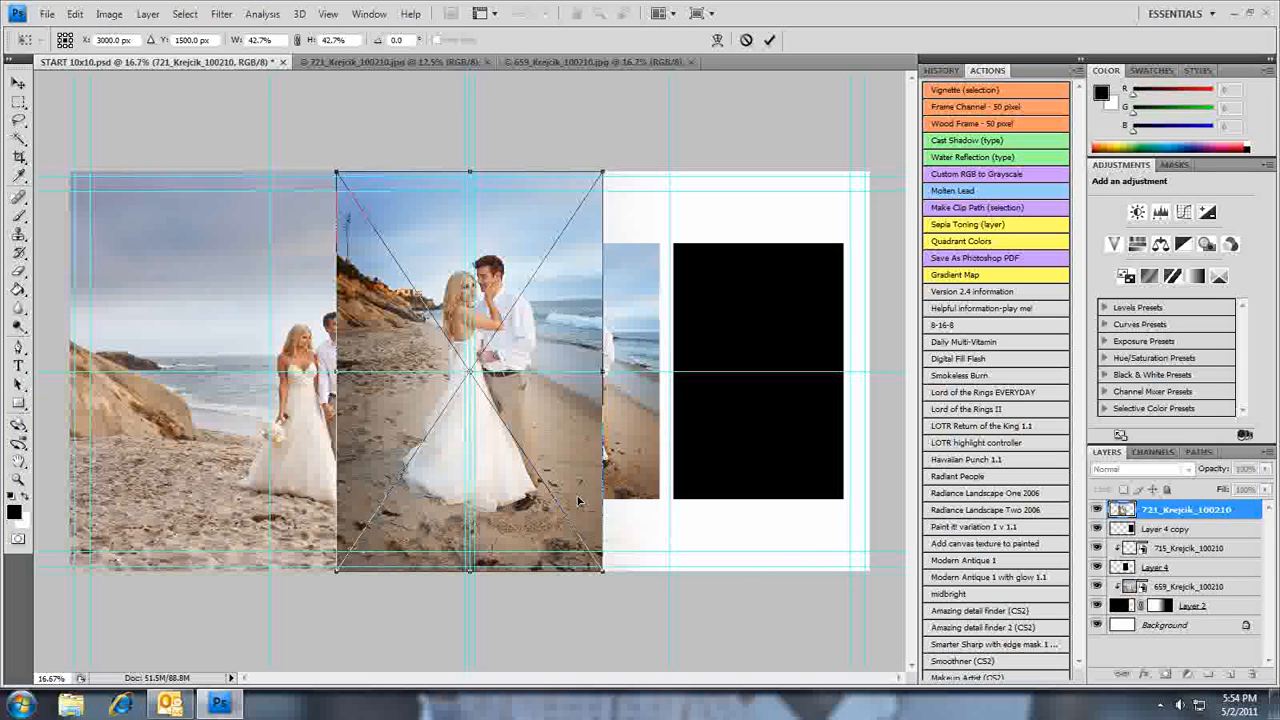
Scale the 721 photo to about 27.4%, fit it over the second black rectangle, and clip it to Layer 4 copy.
left_click_drag(577, 490, 757, 522)
left_click_drag(818, 558, 823, 558)
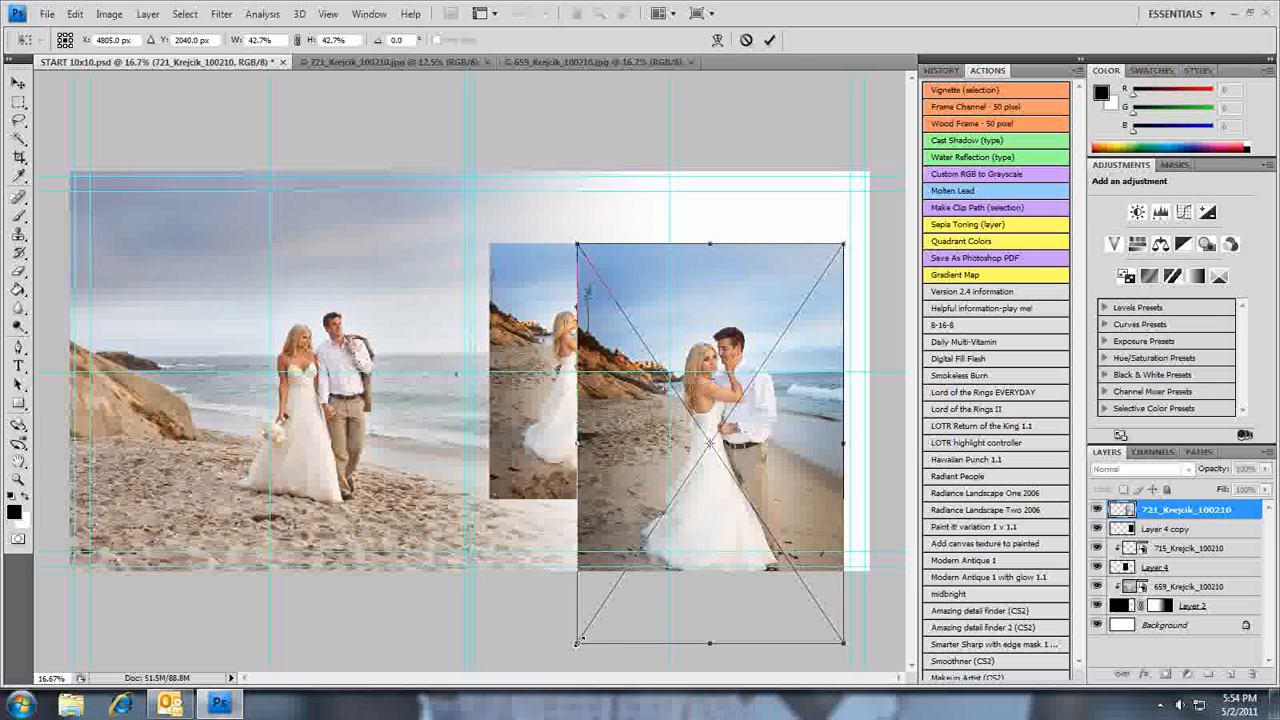
left_click_drag(577, 642, 716, 527)
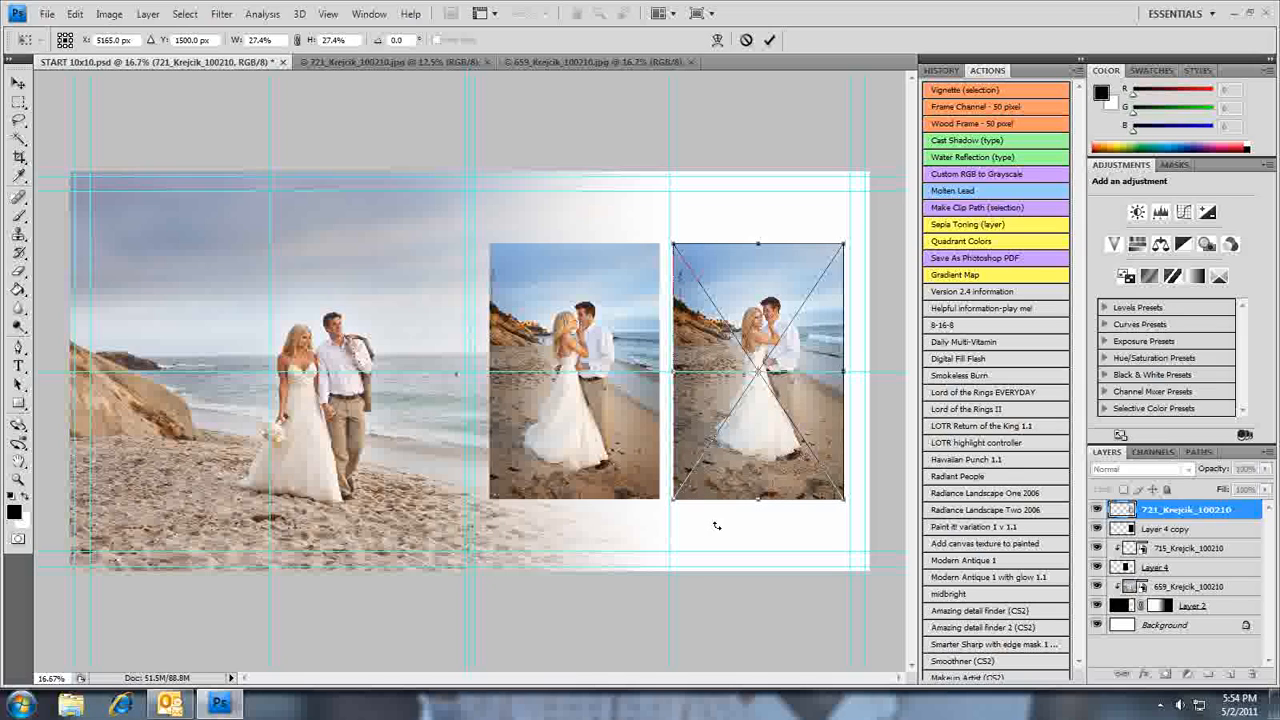
key("Return")
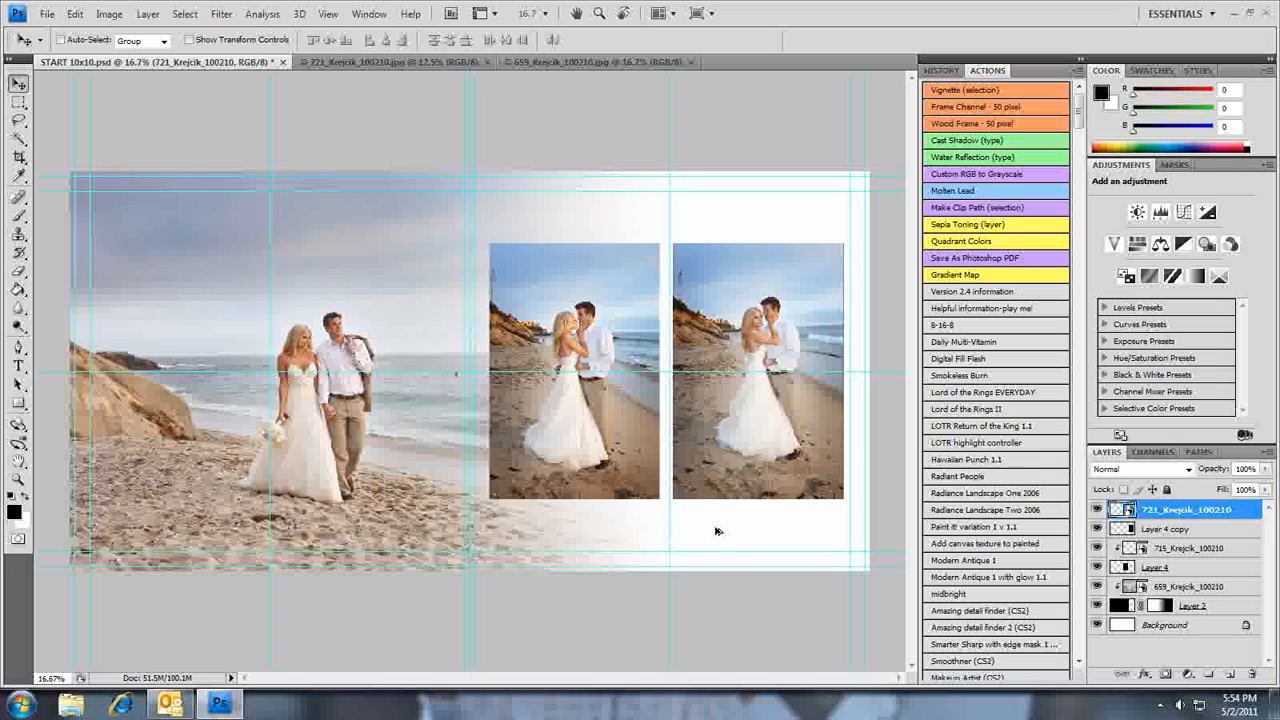
key("ctrl+alt+g")
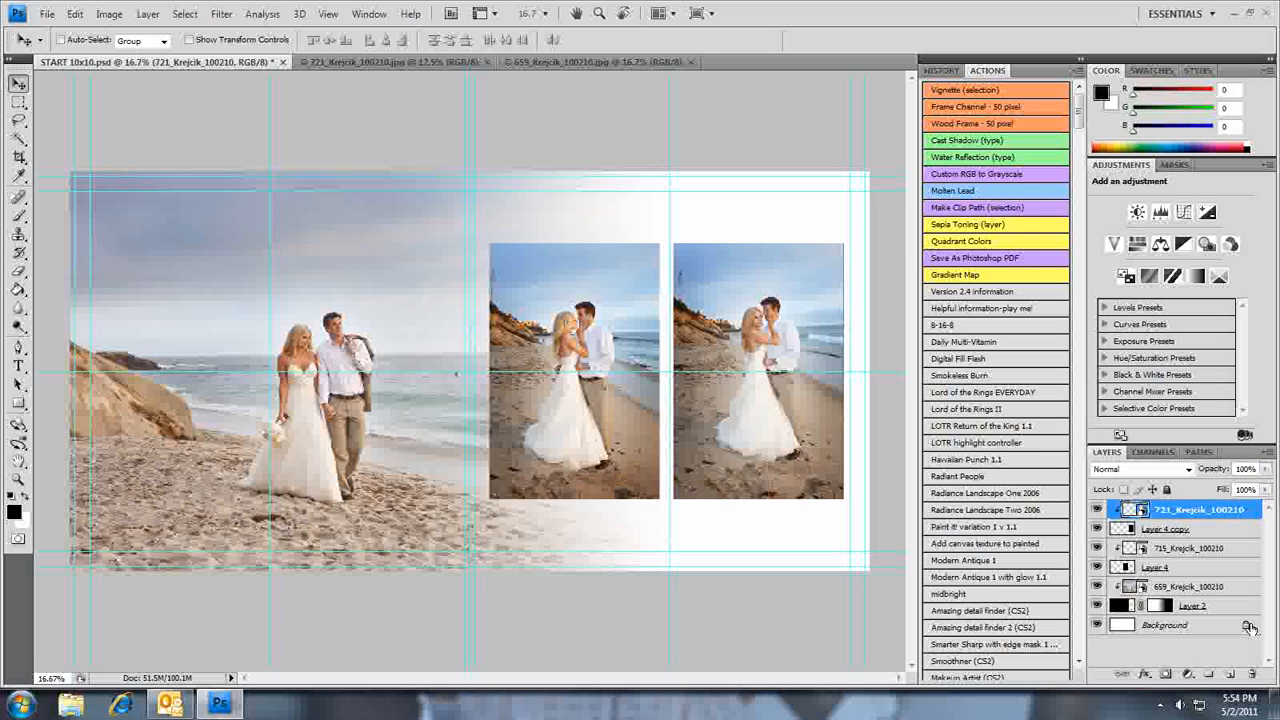
Give Layer 4 copy a 10 px black stroke positioned inside and a drop shadow with the default settings.
left_click(1197, 532)
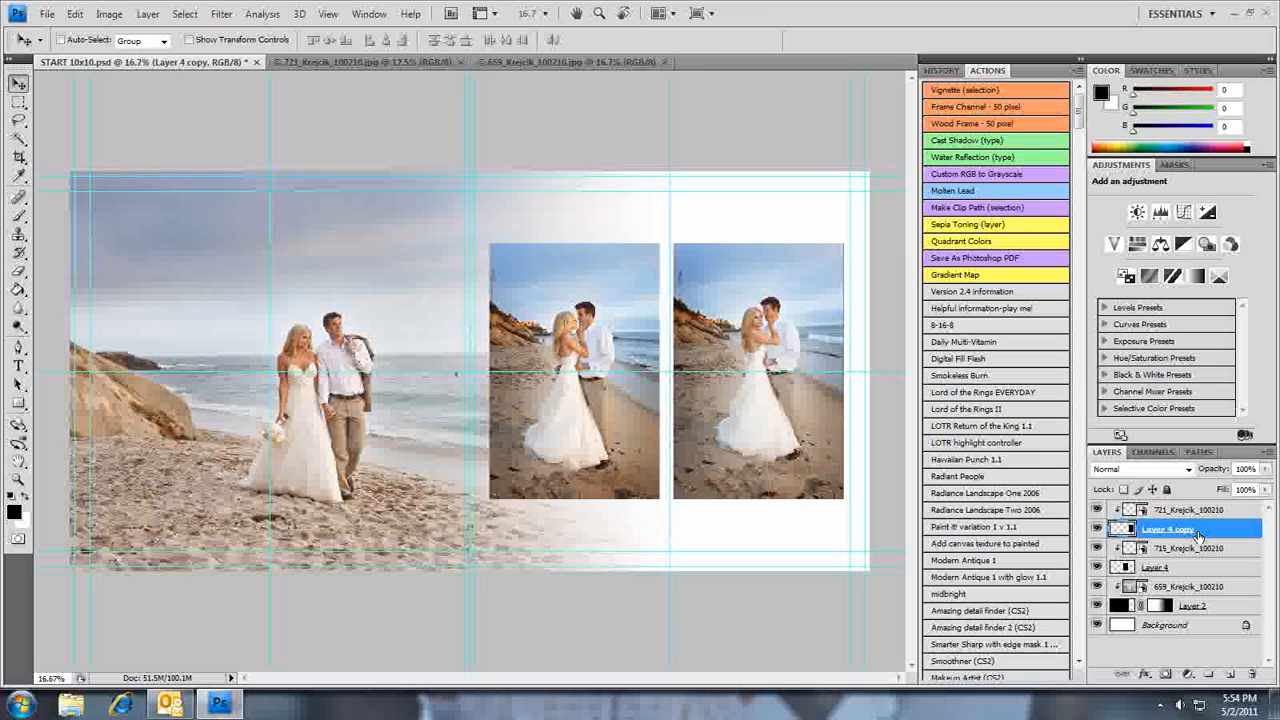
left_click(1146, 676)
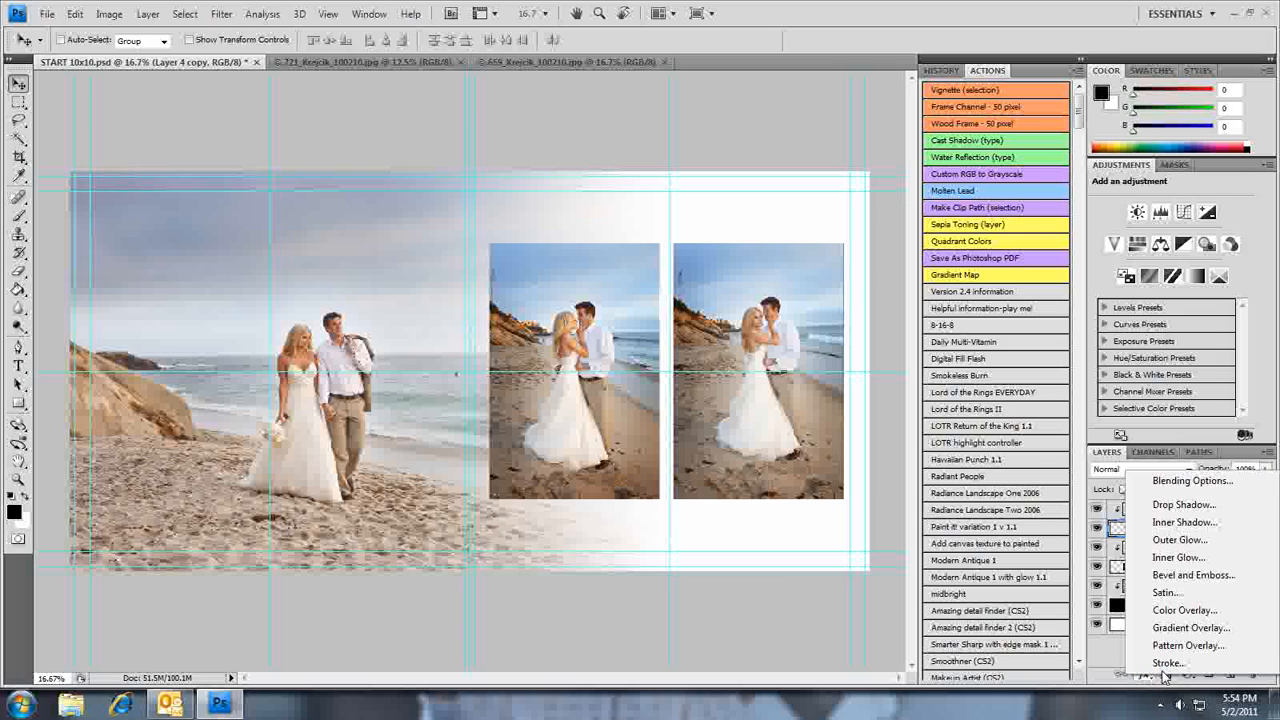
left_click(1167, 663)
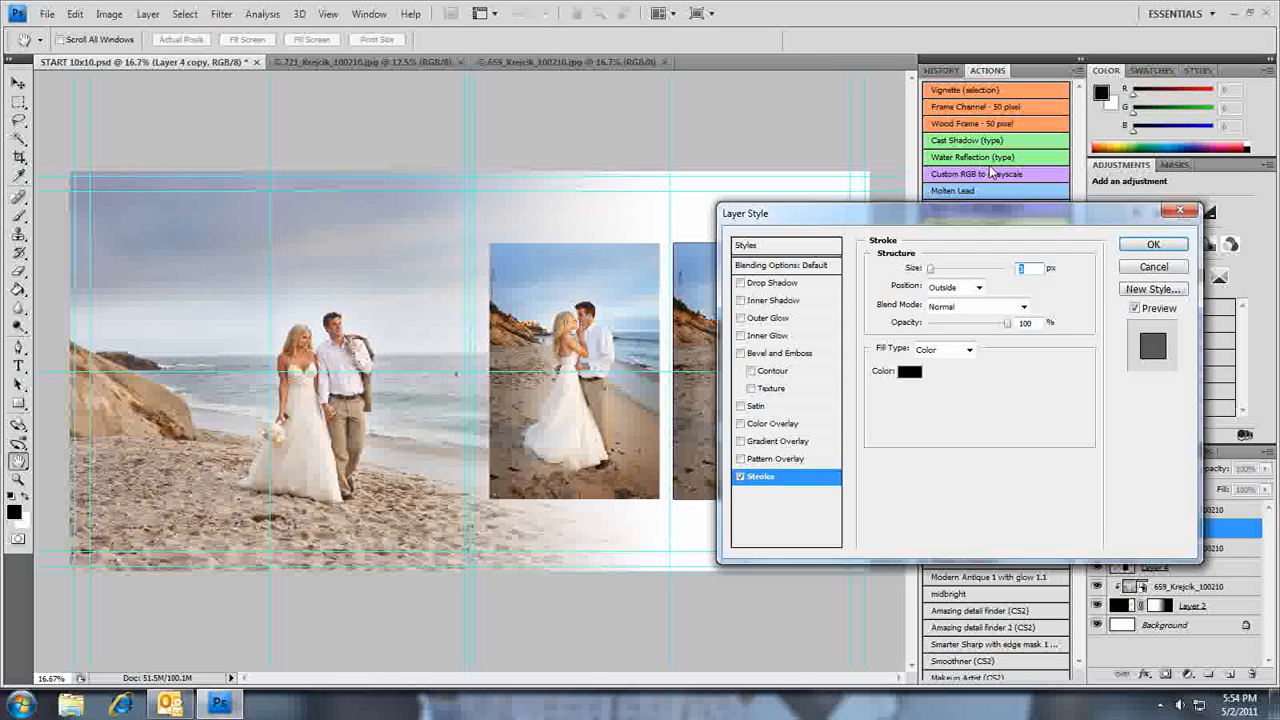
left_click_drag(1033, 215, 1086, 149)
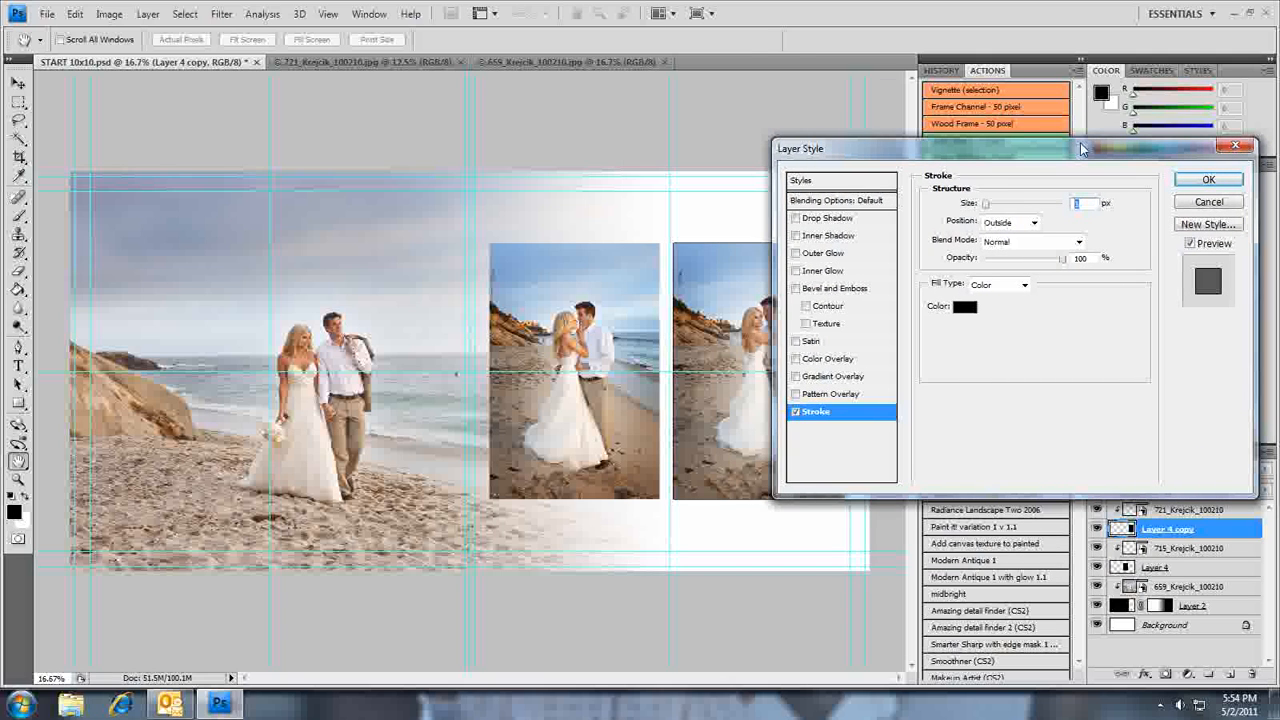
type("10")
left_click(1034, 224)
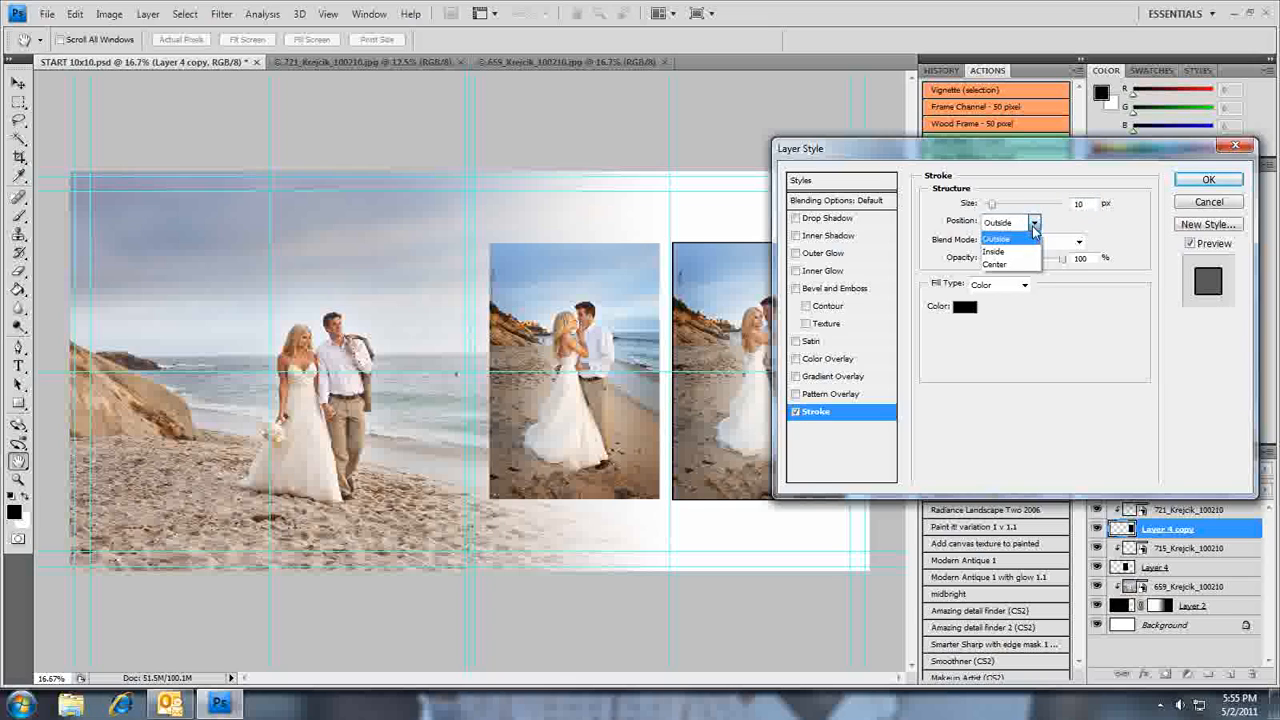
left_click(994, 251)
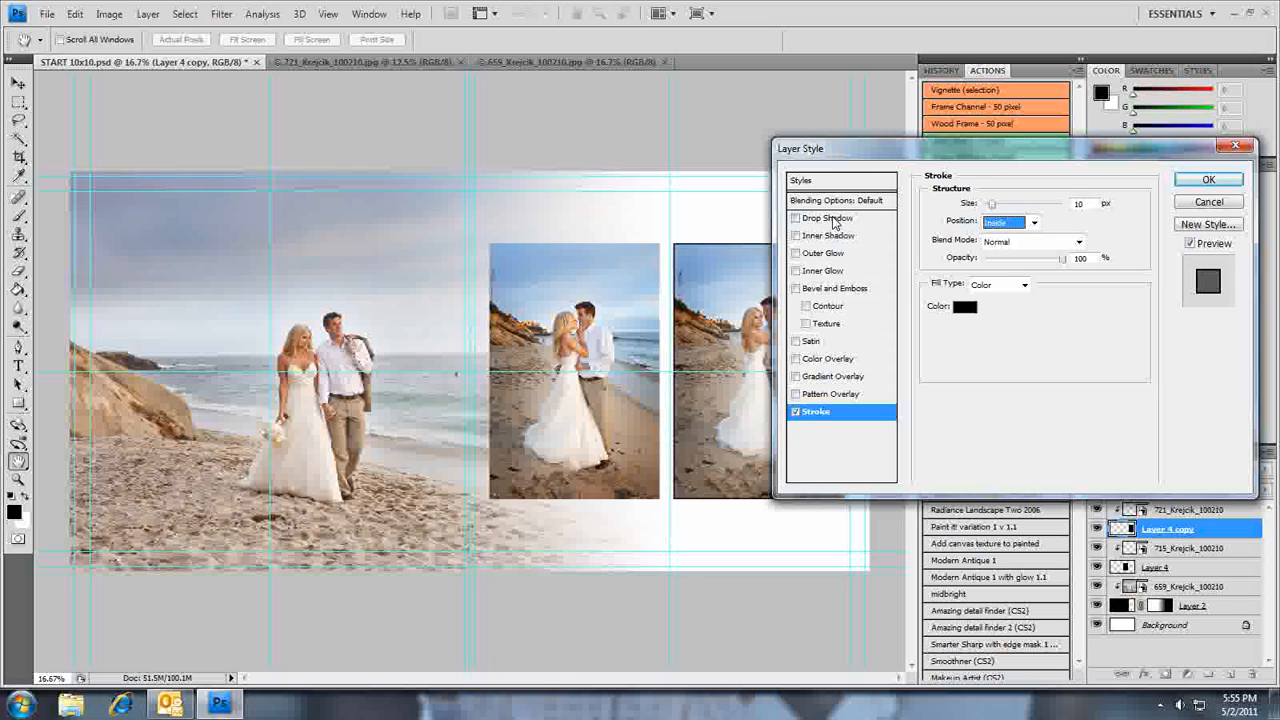
left_click(834, 219)
left_click(958, 266)
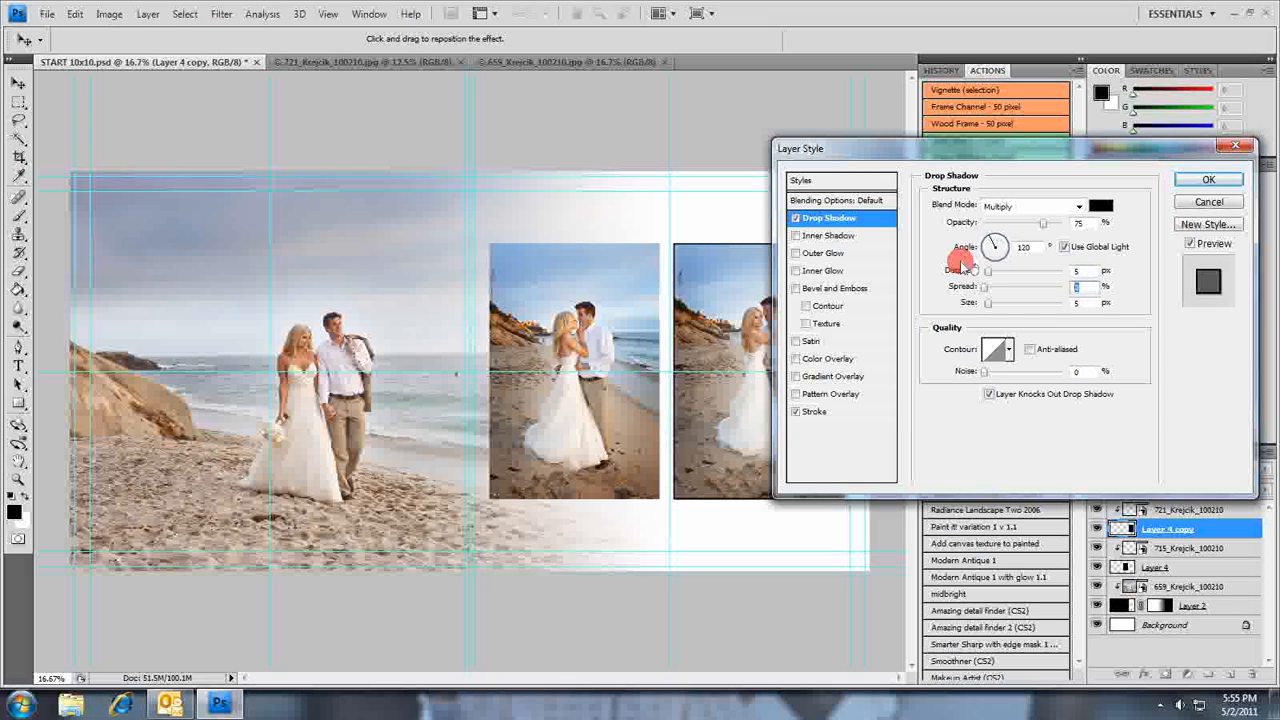
key("Return")
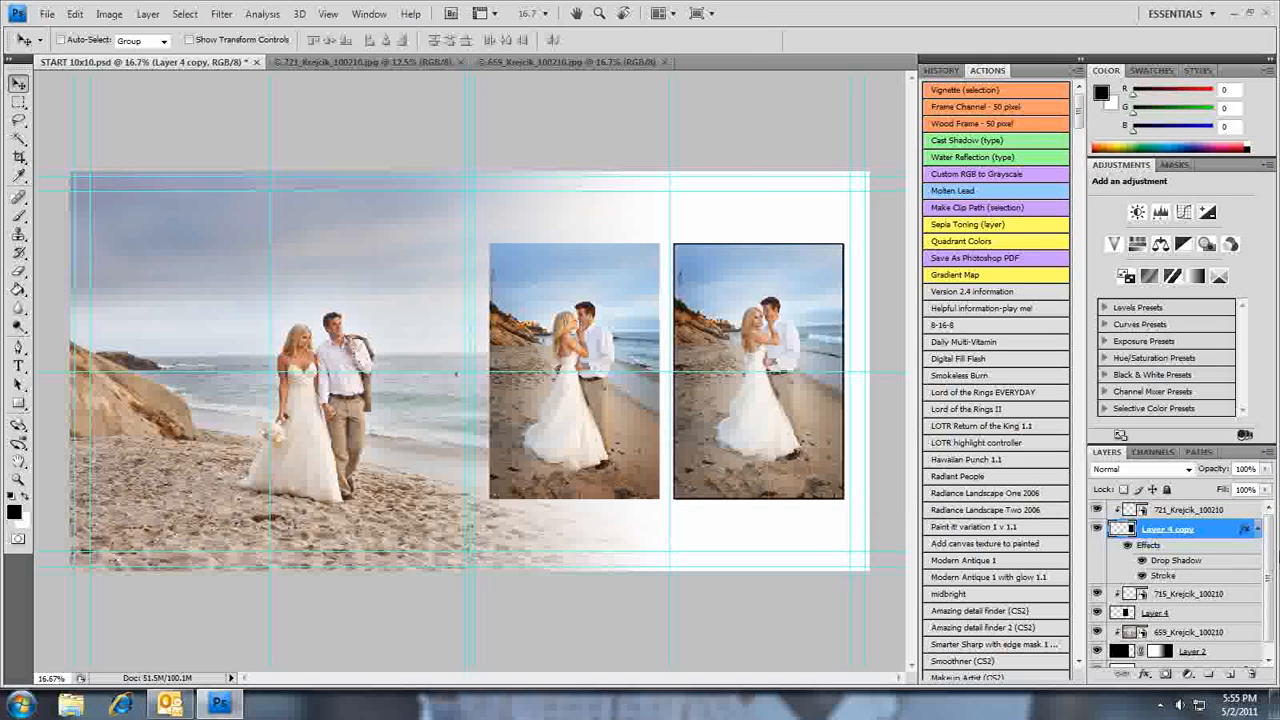
Collapse the effects list of Layer 4 copy and copy its stroke and drop shadow onto Layer 4.
left_click(1257, 529)
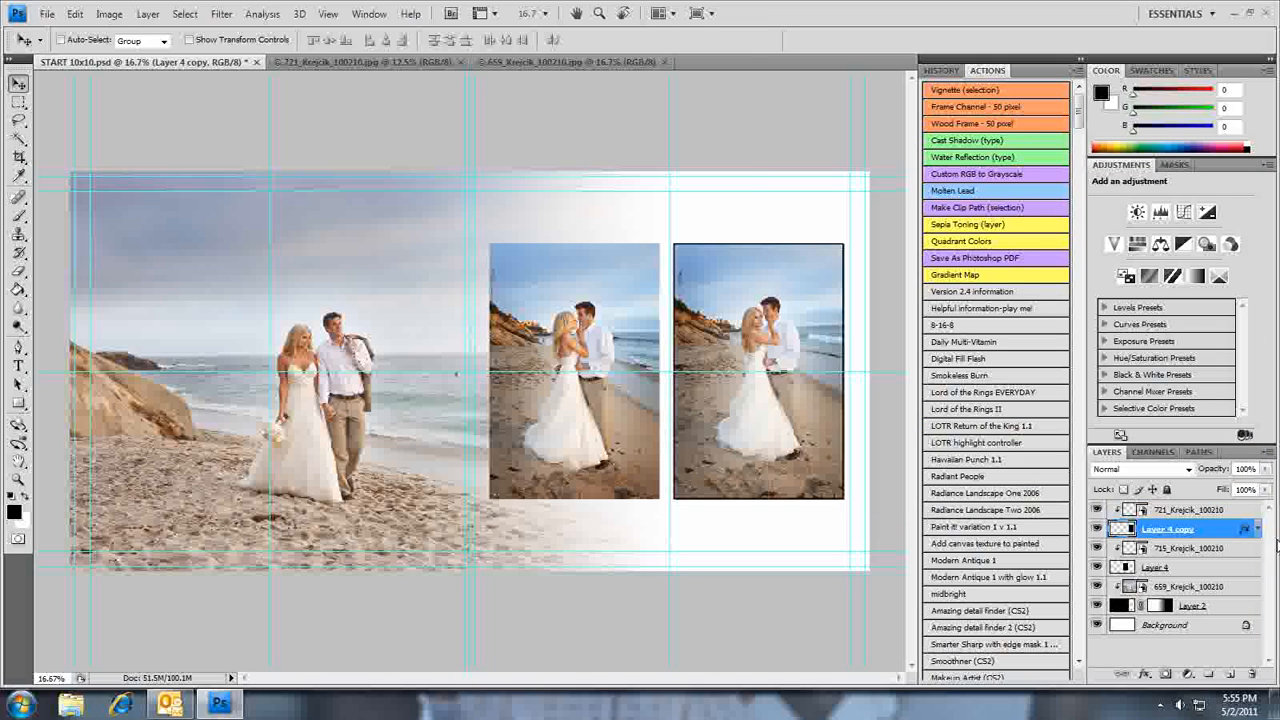
left_click_drag(1245, 529, 1235, 570)
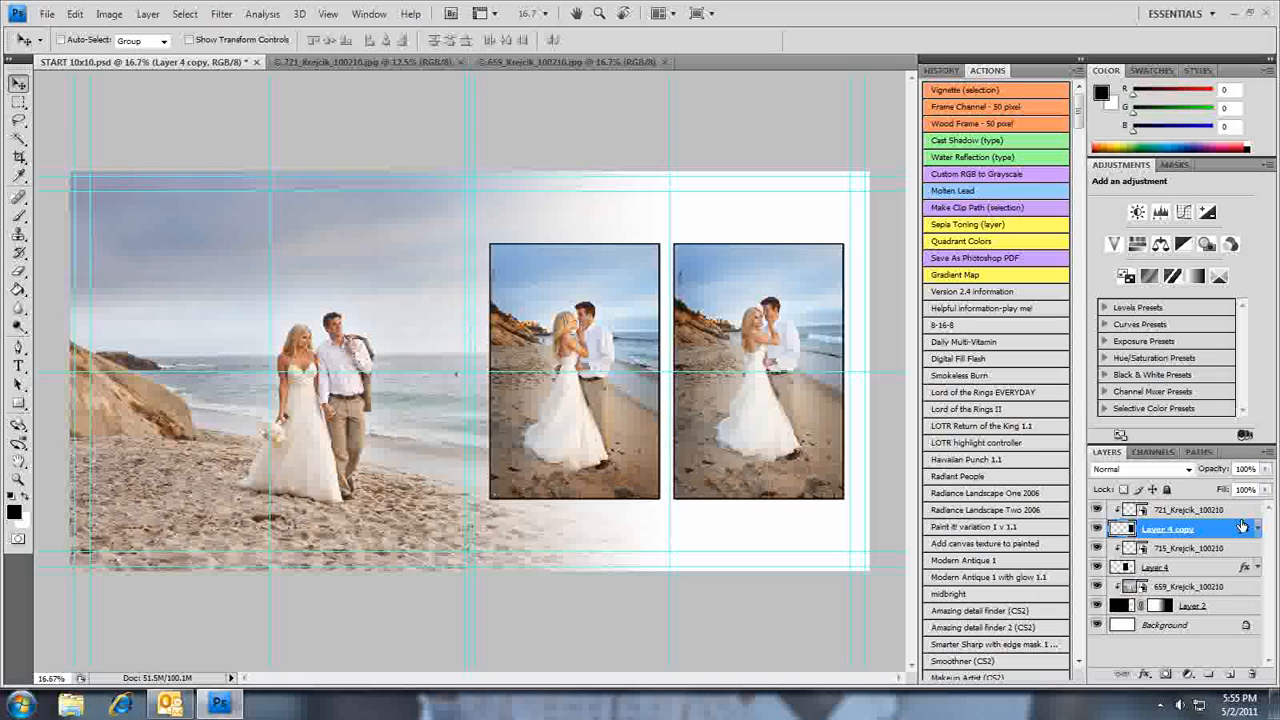
left_click(1204, 608)
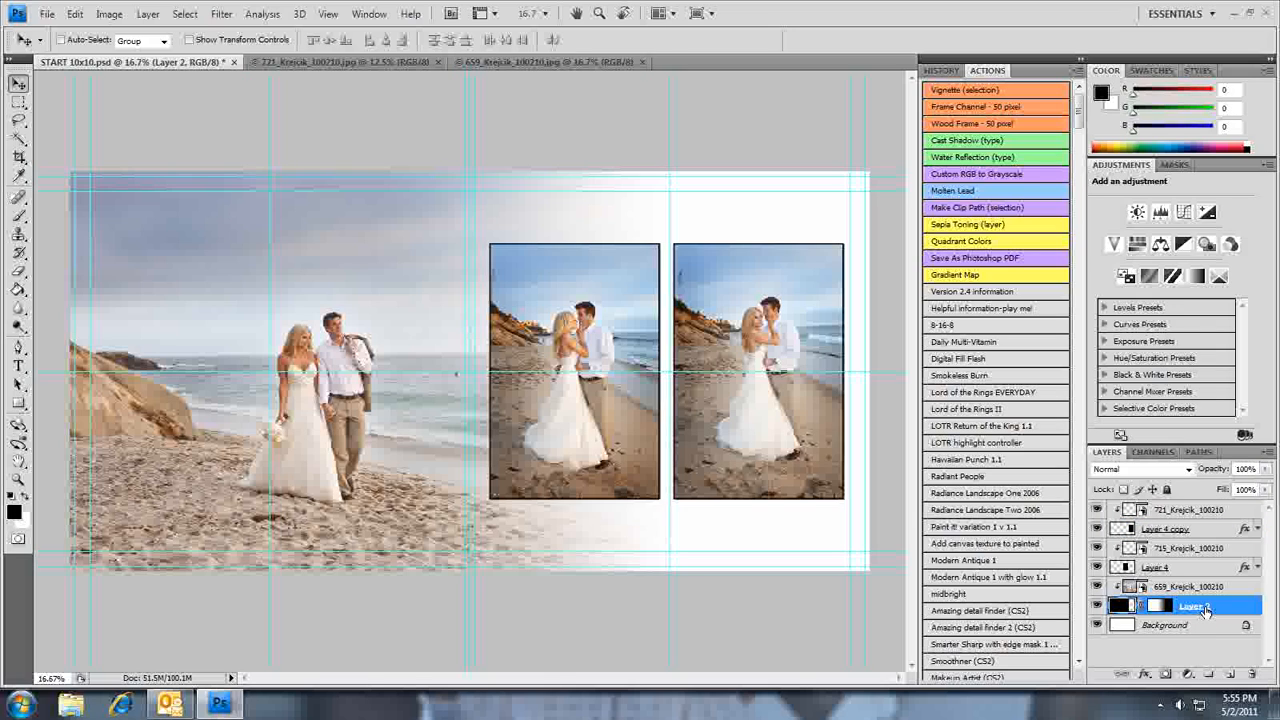
right_click(1206, 608)
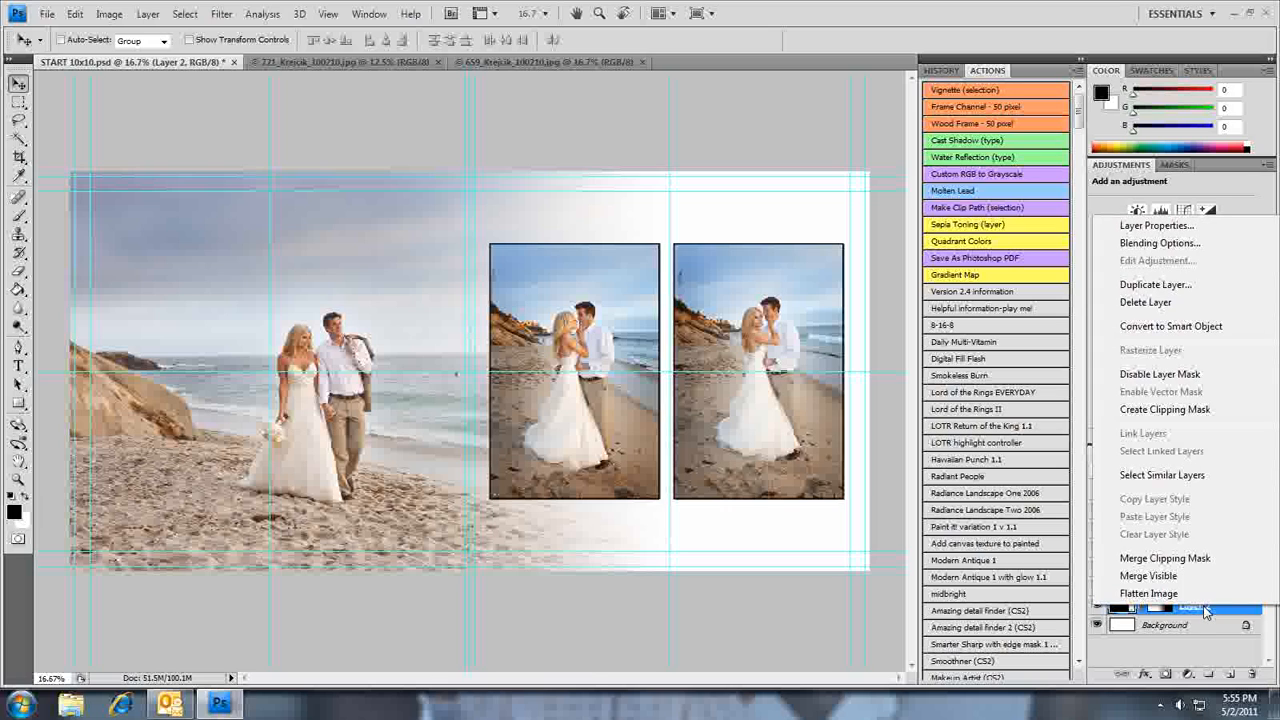
left_click(1200, 650)
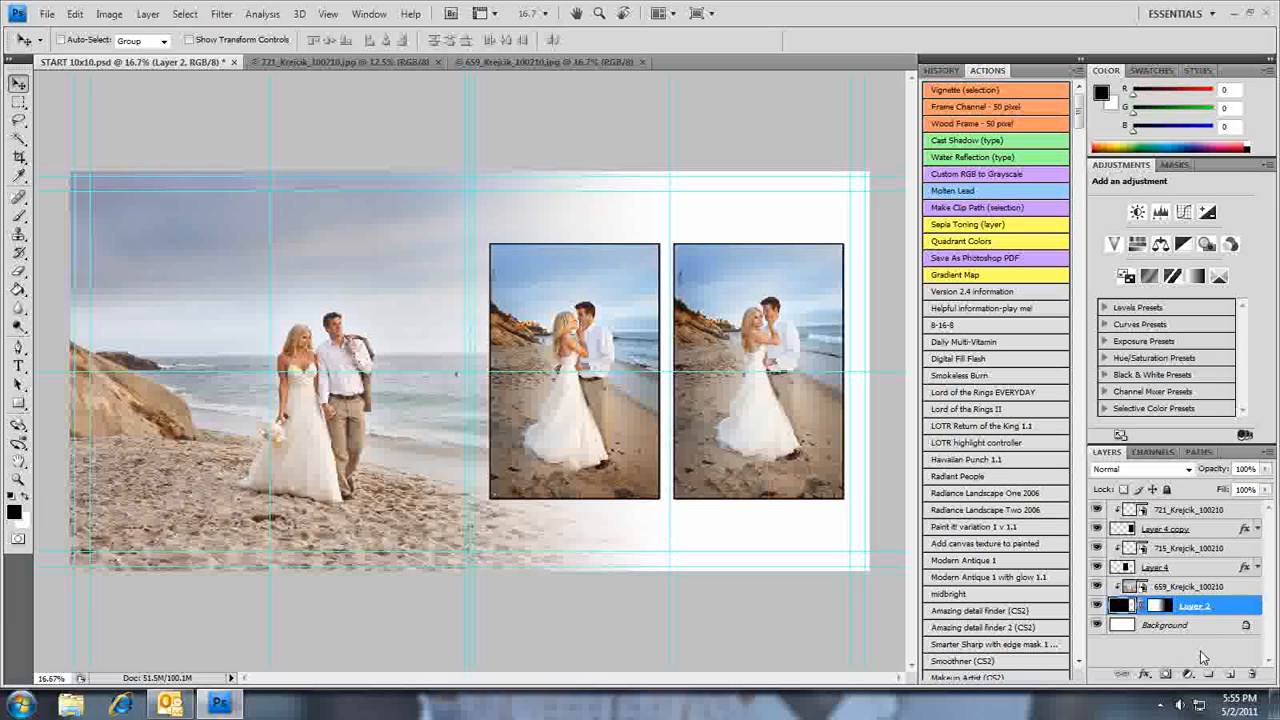
Replace the contents of the 659 beach photo smart object with the 643 photo from the 2ND folder.
left_click(1182, 587)
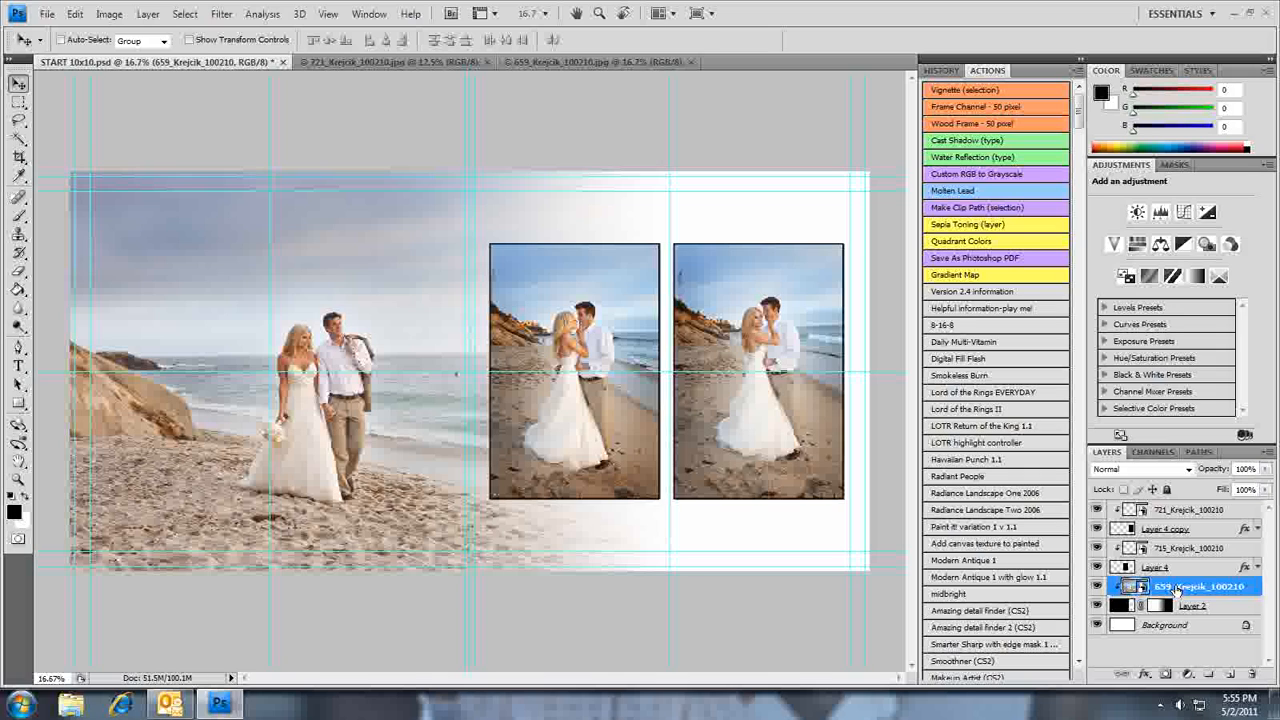
right_click(1172, 591)
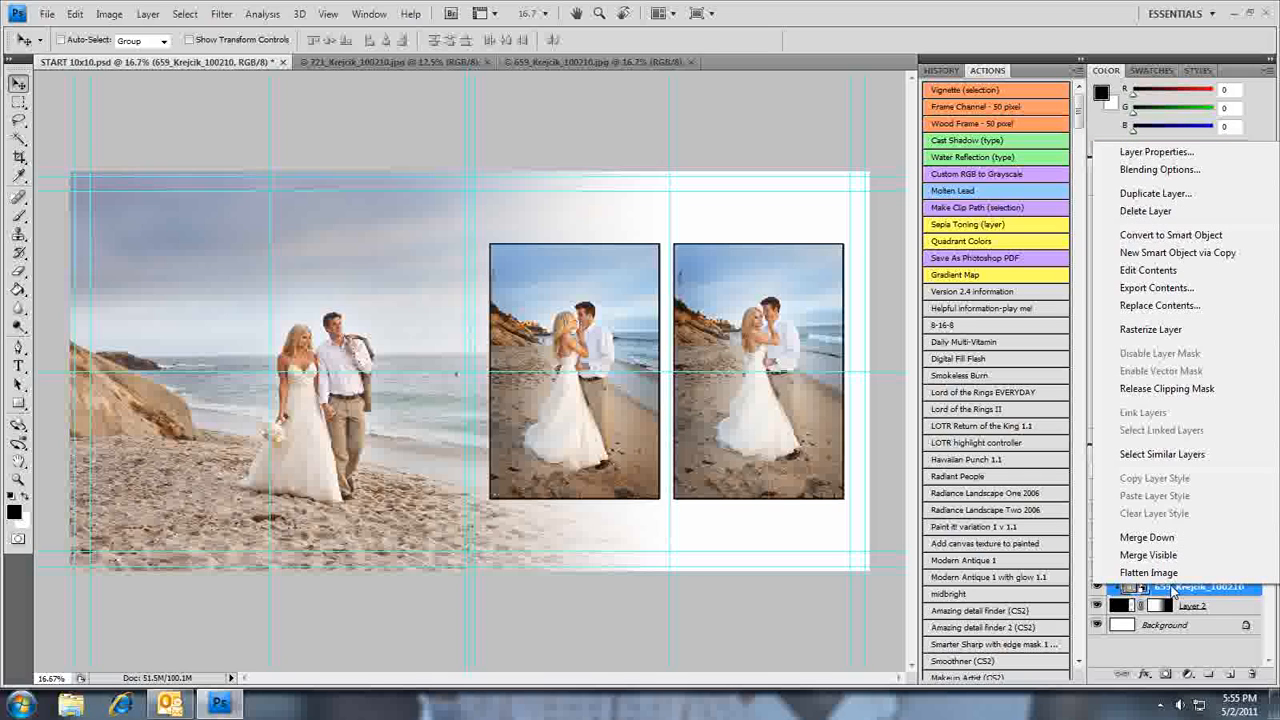
left_click(1160, 306)
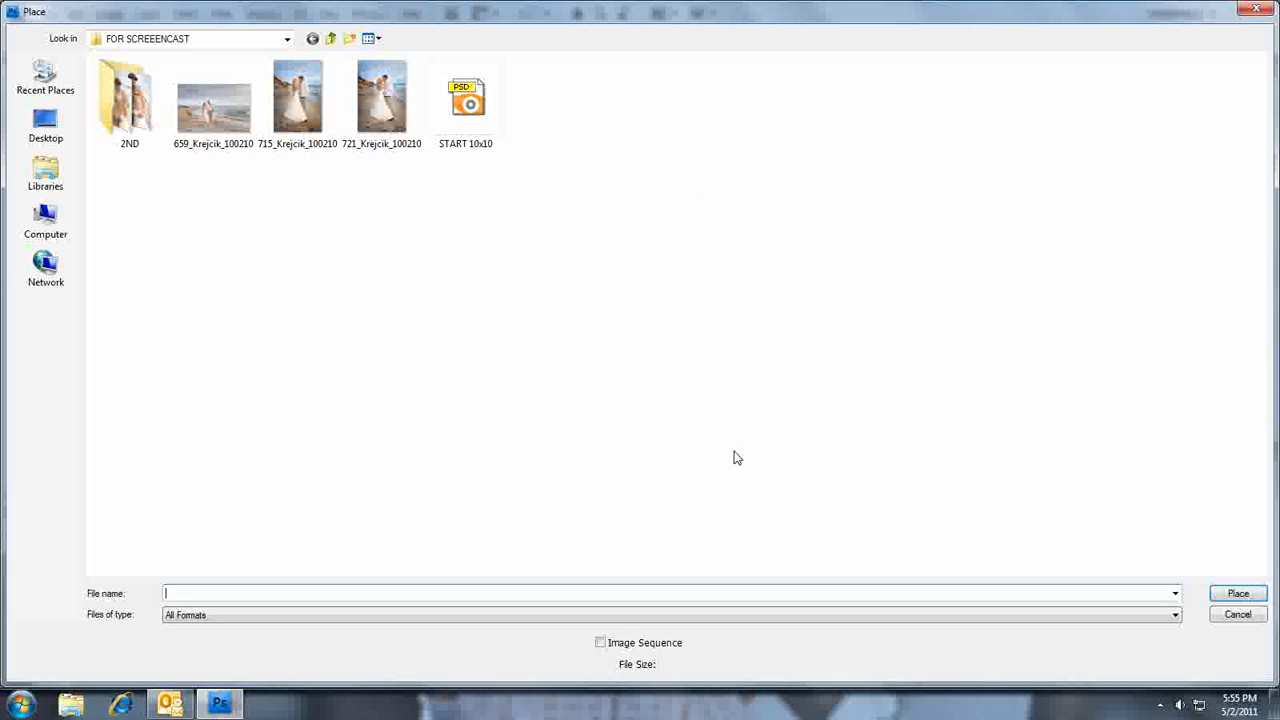
double_click(133, 70)
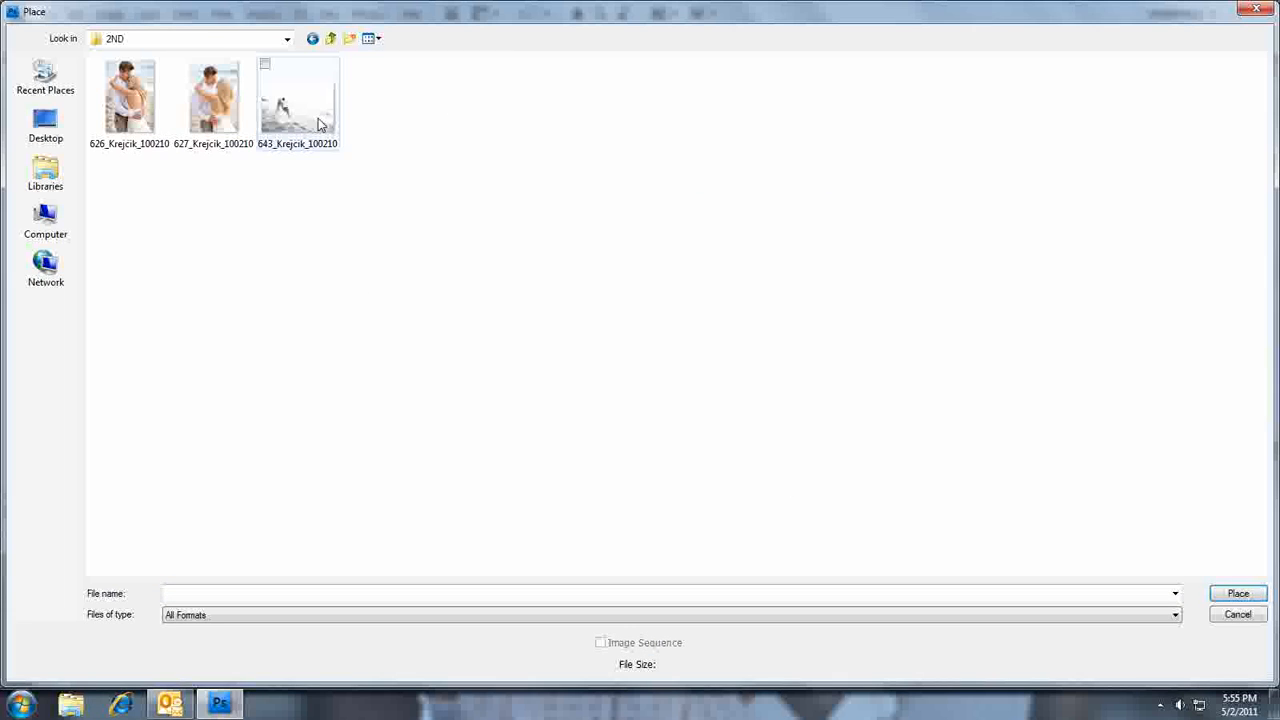
left_click(303, 128)
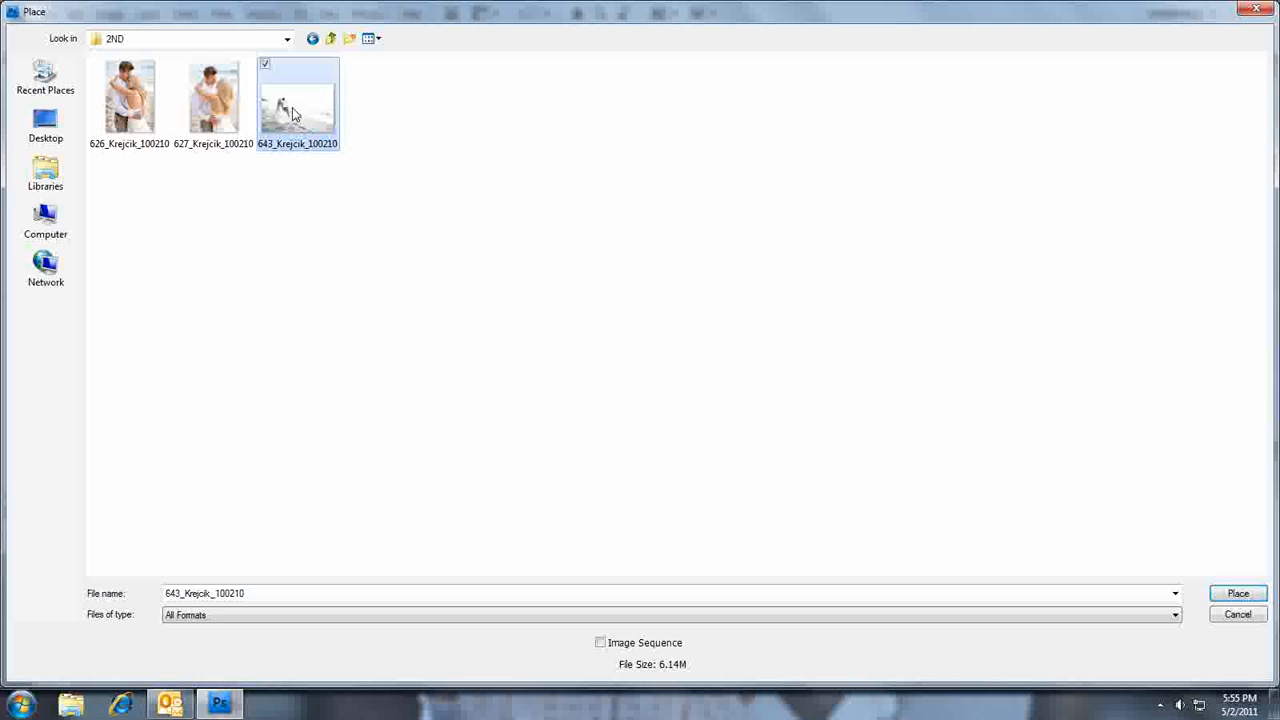
left_click(1236, 595)
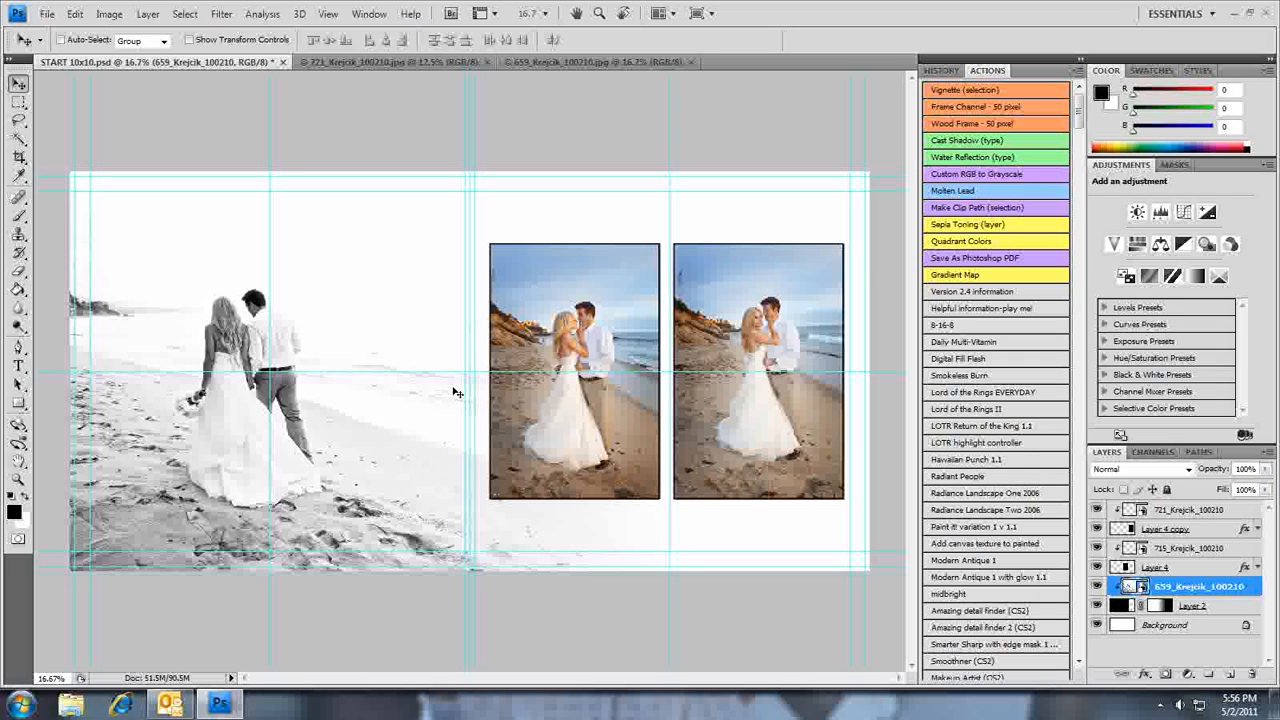
Replace the contents of the 715 smart object clipped to Layer 4 with the 626 photo.
left_click(1186, 550)
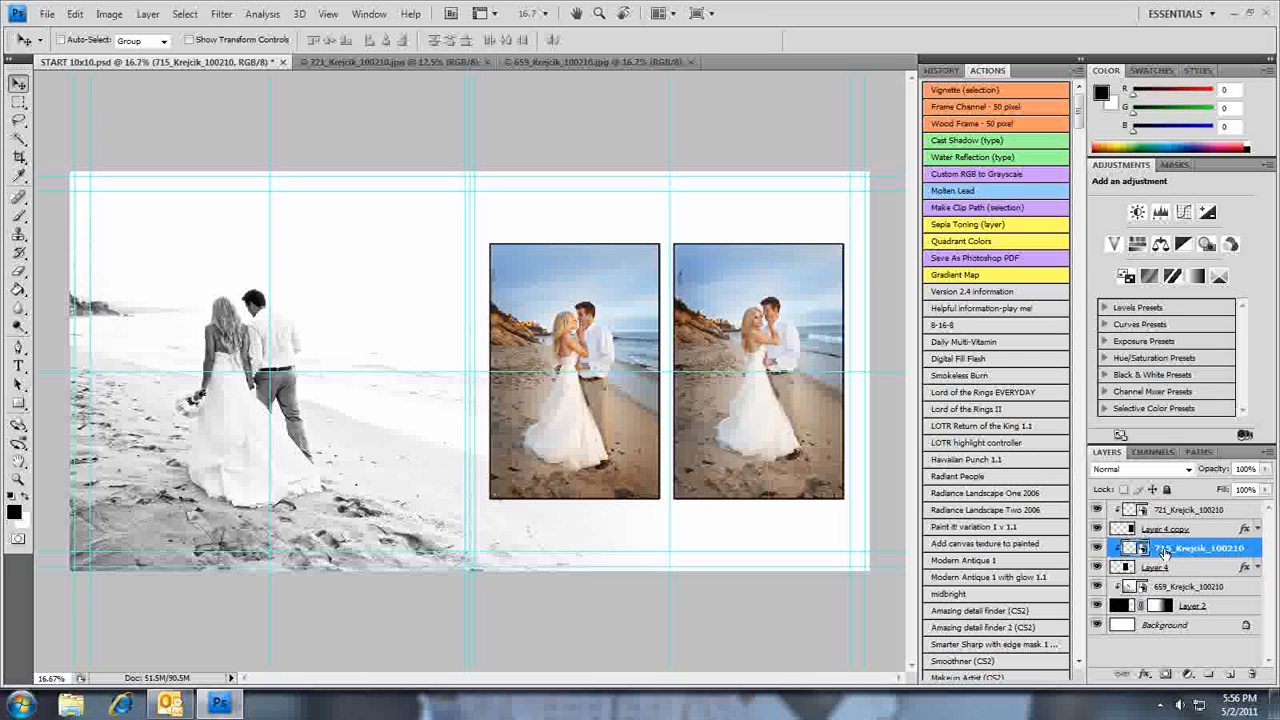
right_click(1173, 552)
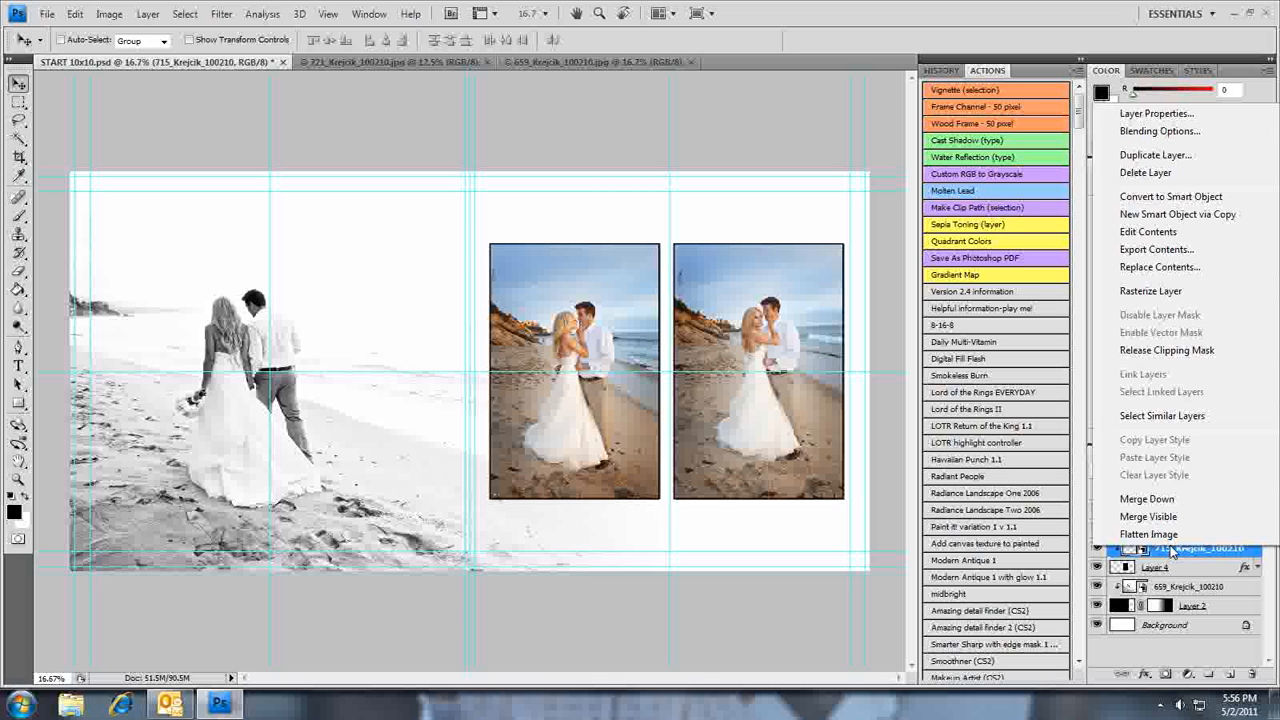
left_click(1163, 267)
left_click(119, 109)
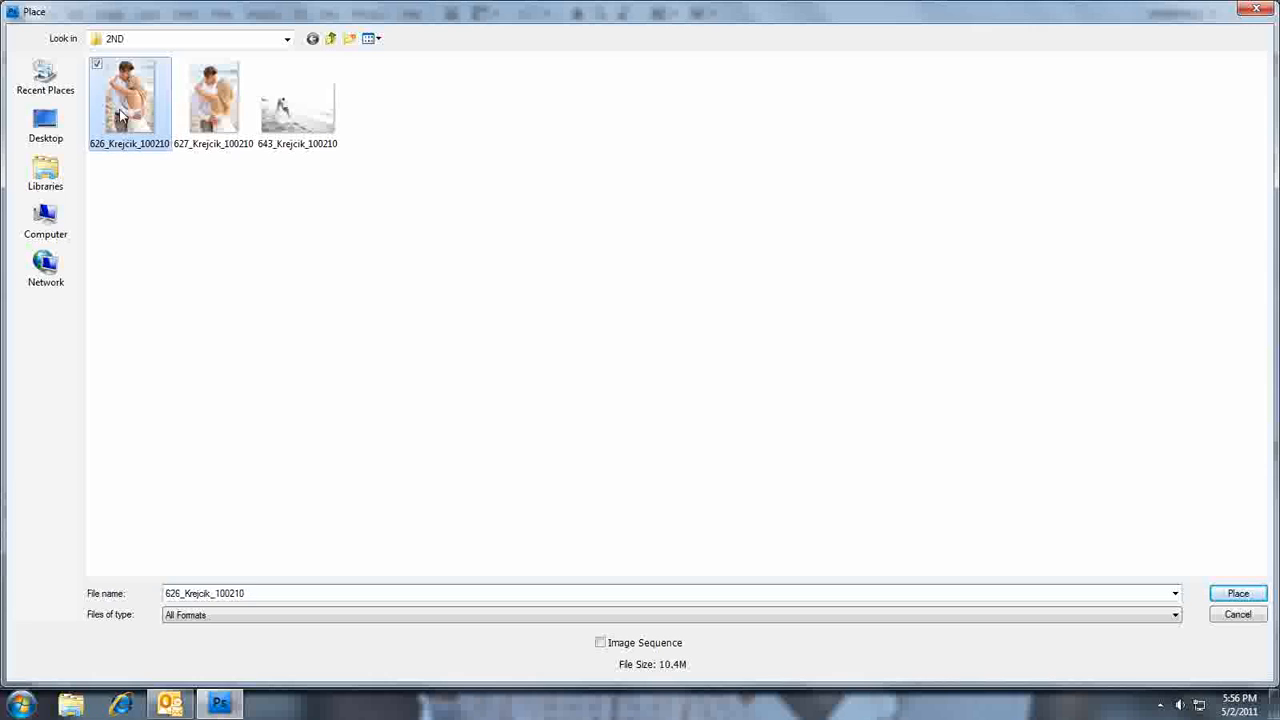
left_click(1234, 594)
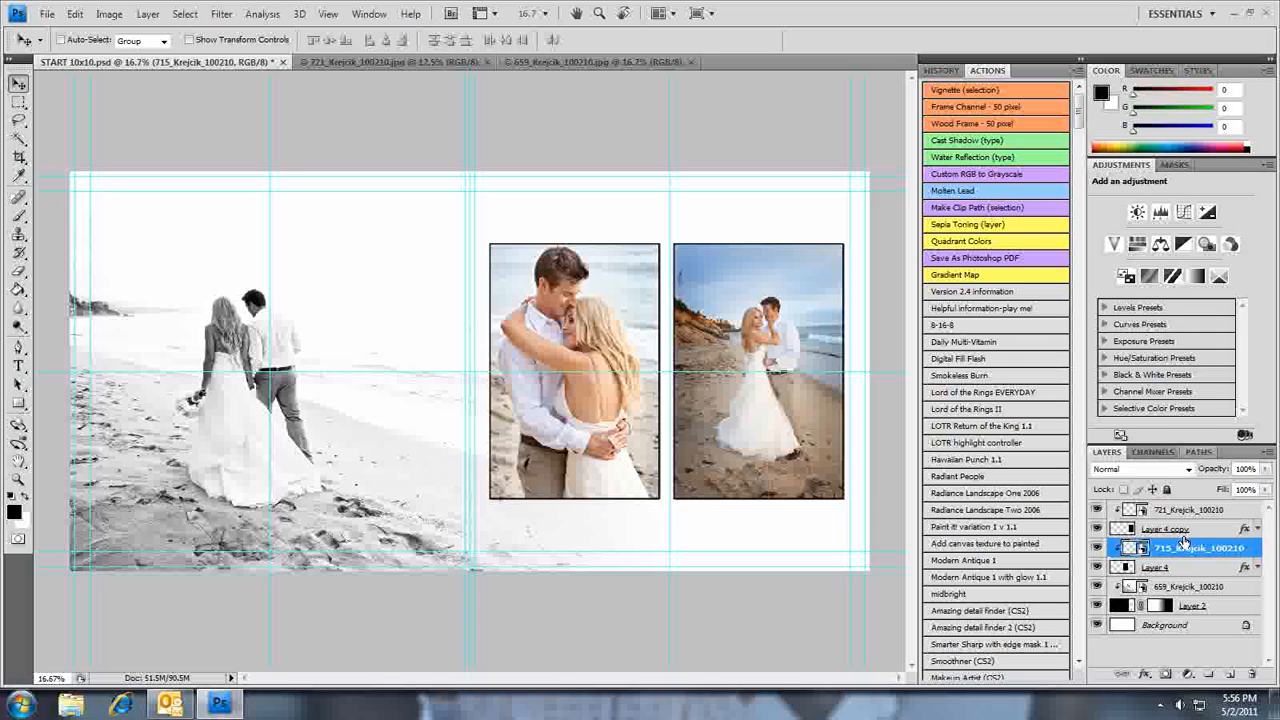
Replace the contents of the 721 smart object clipped to Layer 4 copy with the 627 photo.
left_click(1162, 510)
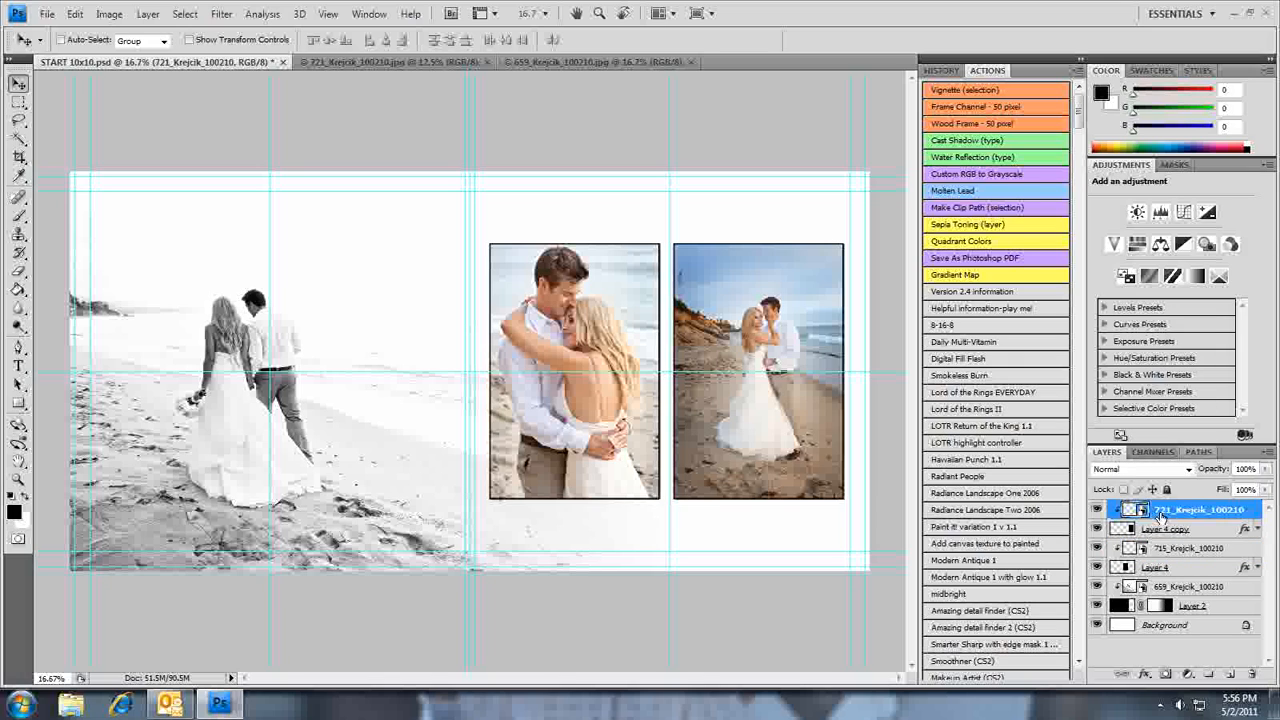
right_click(1162, 513)
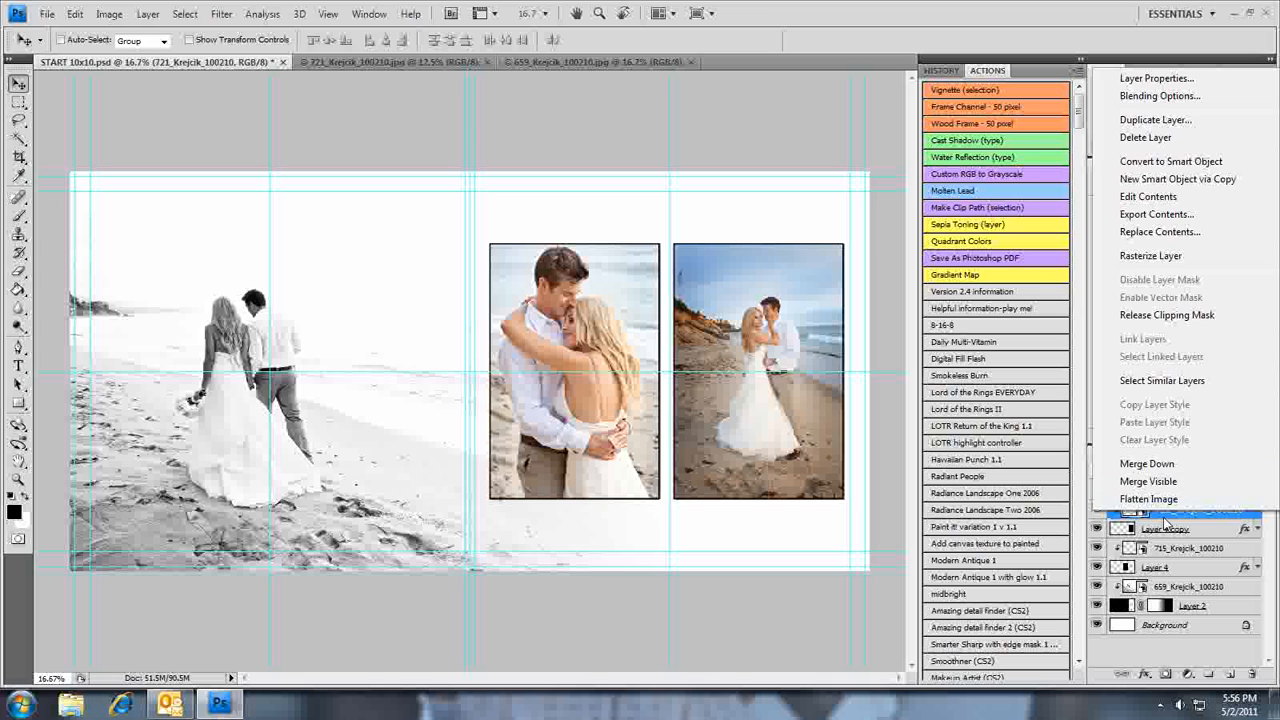
left_click(1160, 240)
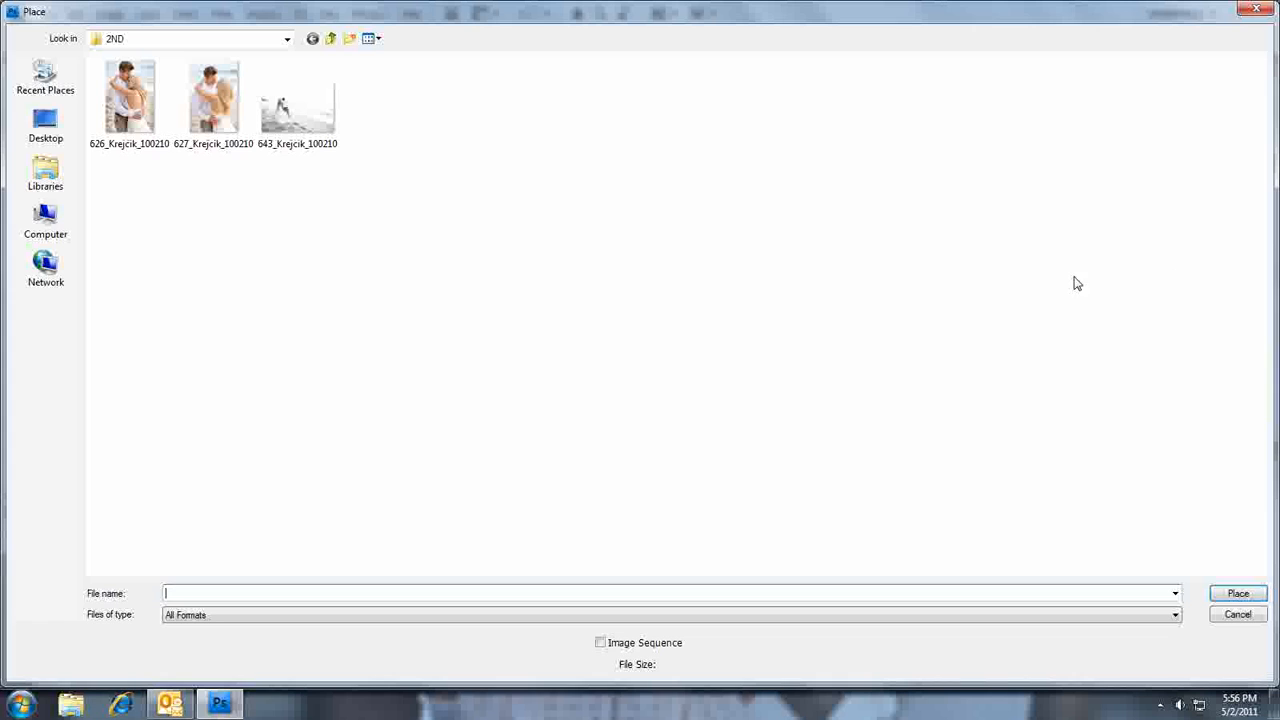
left_click(208, 113)
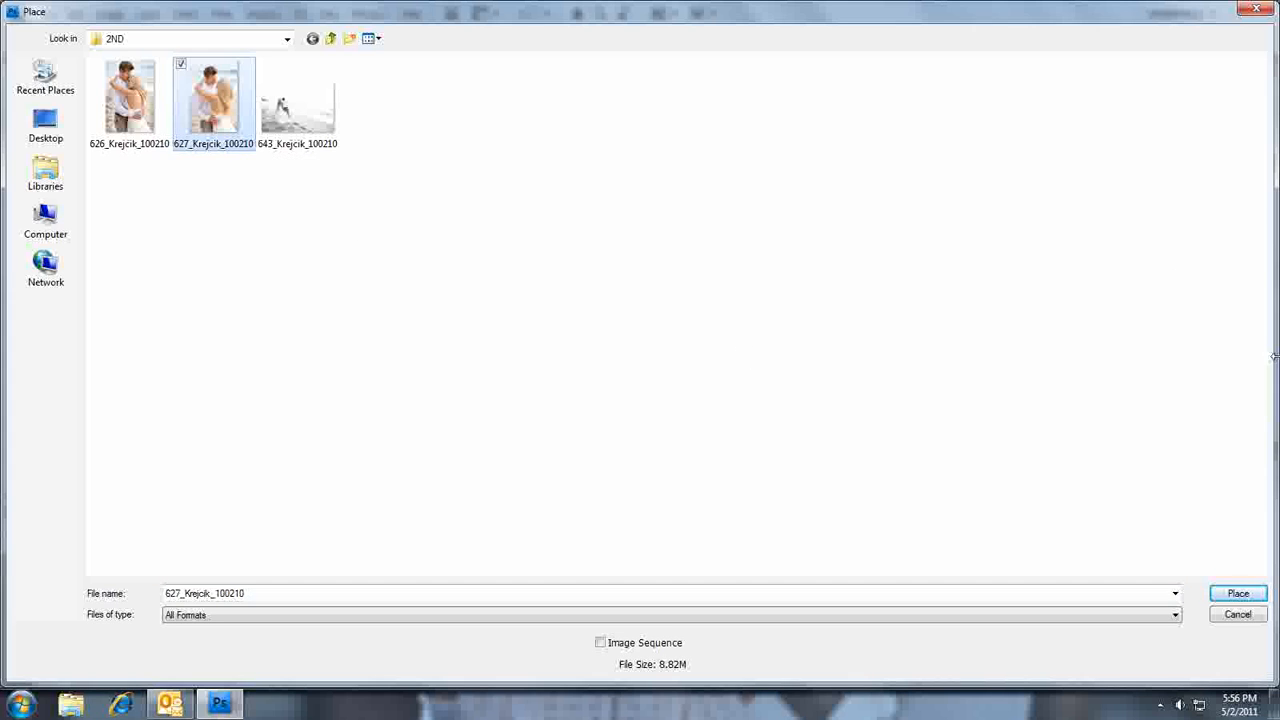
left_click(1250, 594)
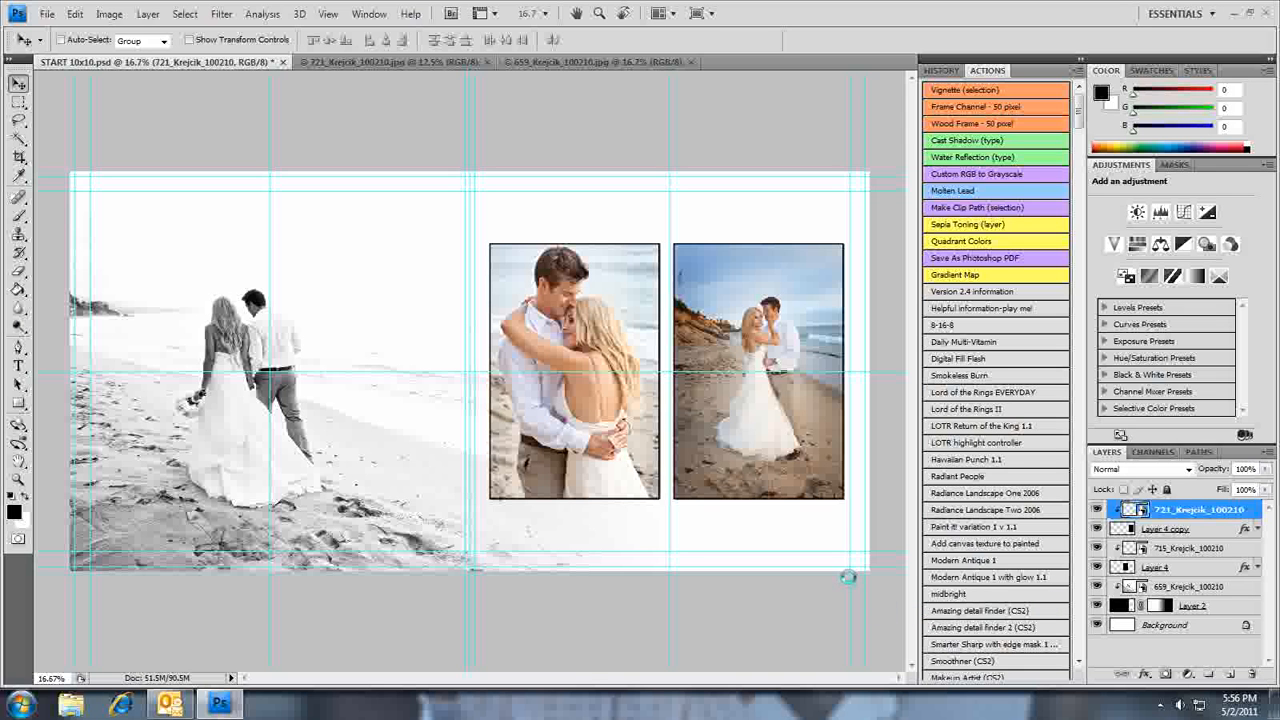